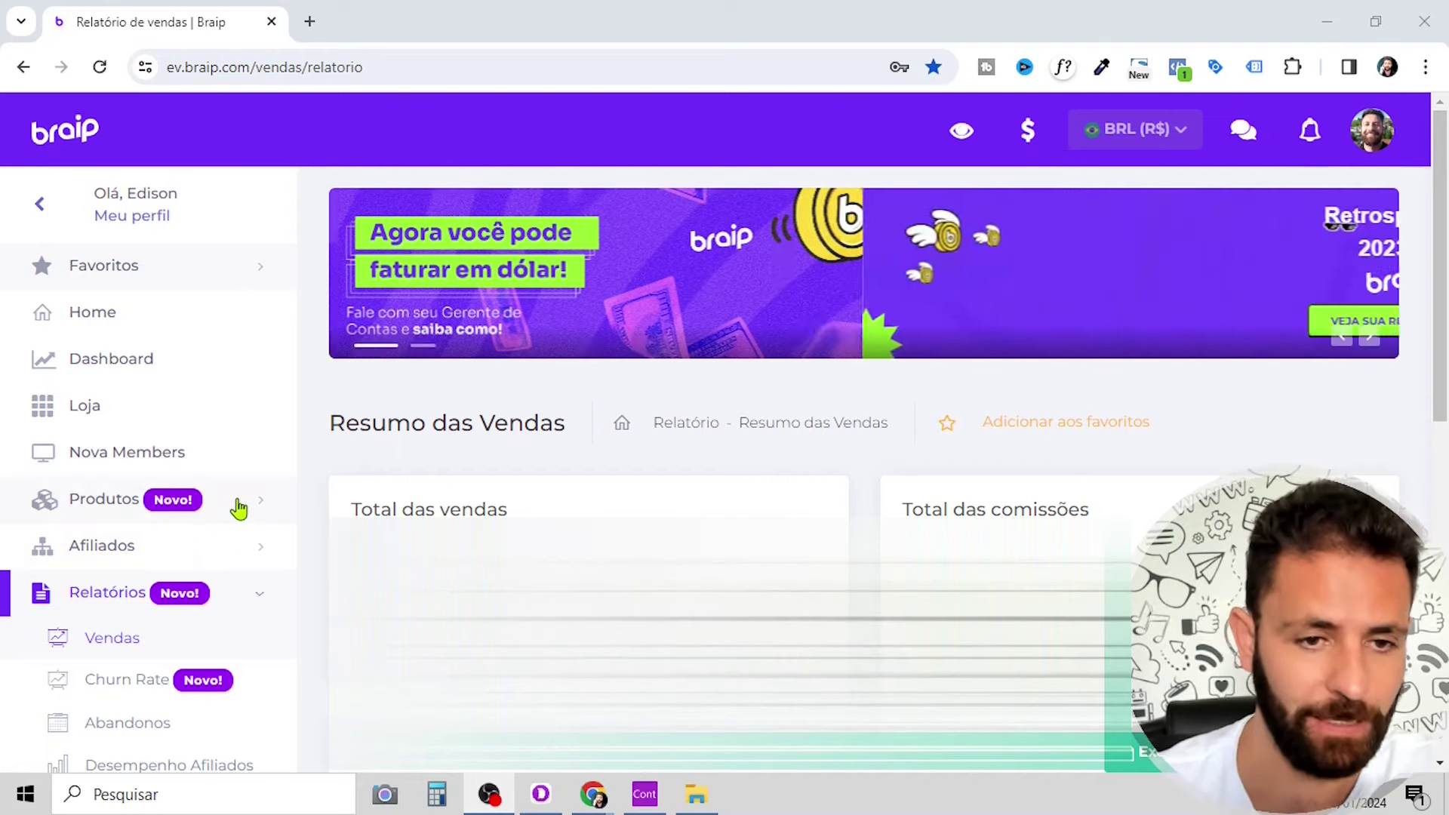
- Open the list of products being promoted as an affiliate
click(238, 508)
scroll(227, 528, down, 1)
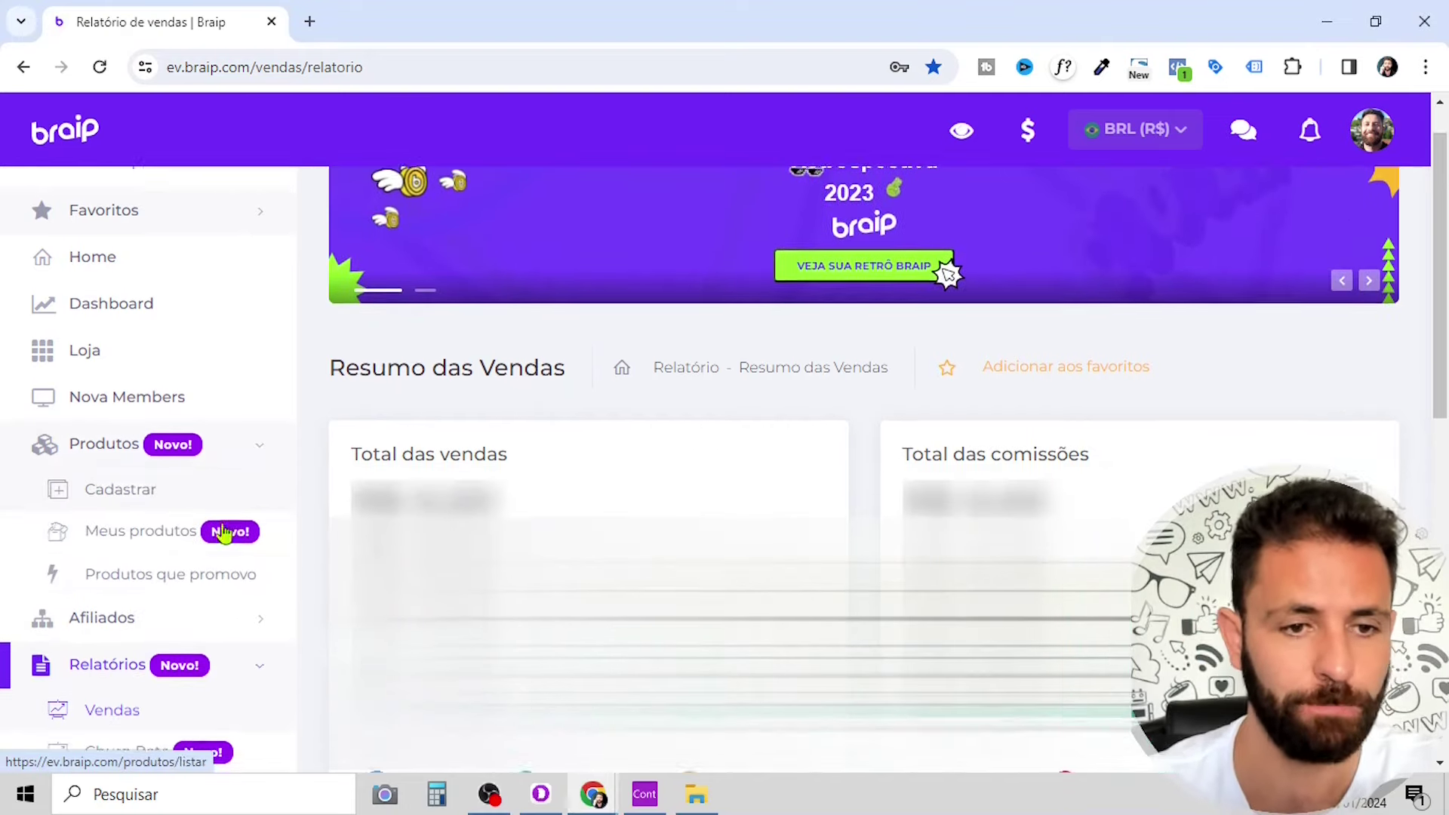
click(204, 580)
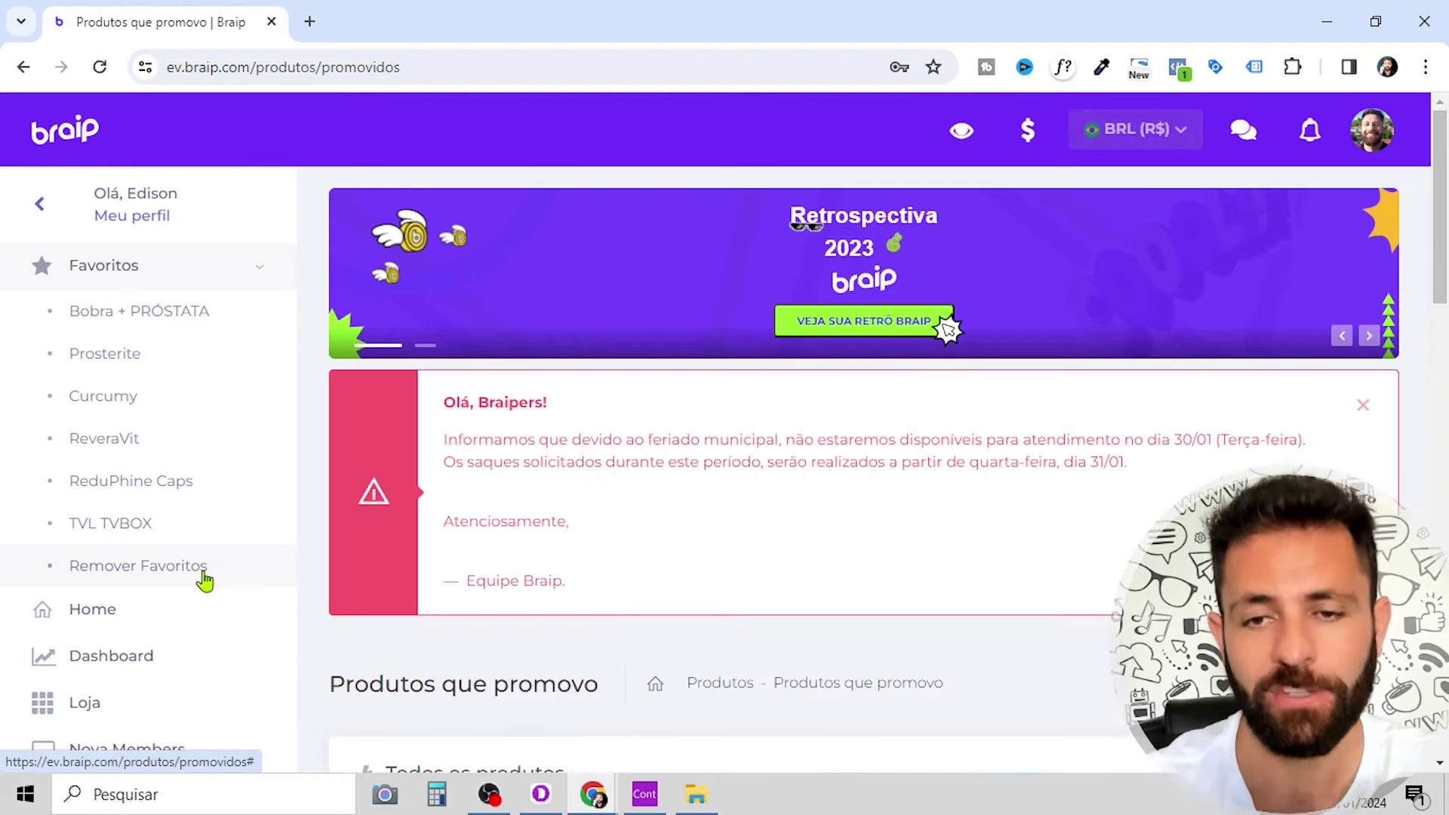
- Dismiss the holiday notice and open the details of the promoted product HIALURONI CAPS
click(1363, 405)
scroll(949, 400, down, 3)
scroll(950, 400, down, 3)
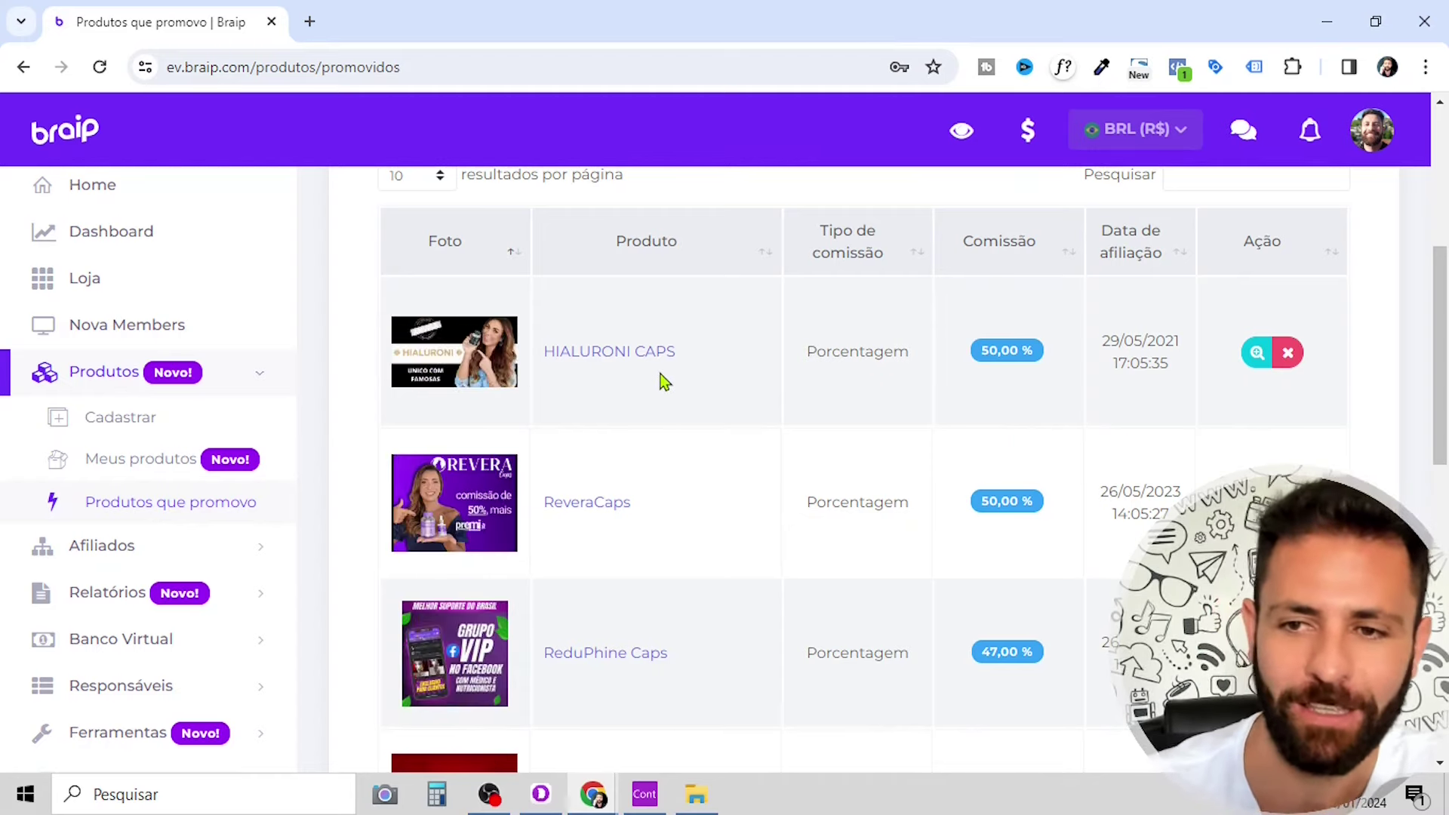
click(1256, 365)
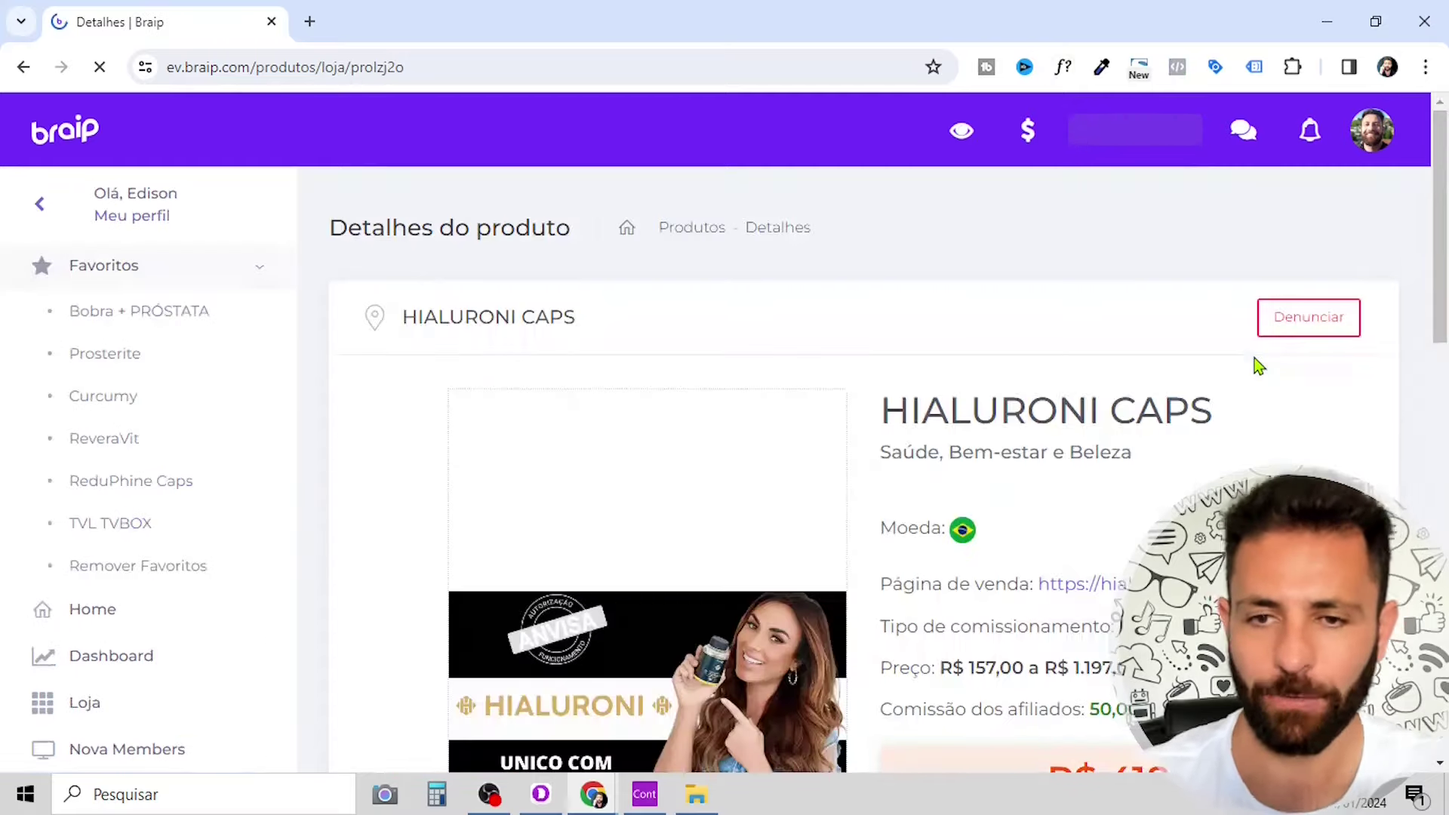
- Dismiss the notice on the product page and examine the product's price, affiliate commission and description
scroll(1042, 366, down, 4)
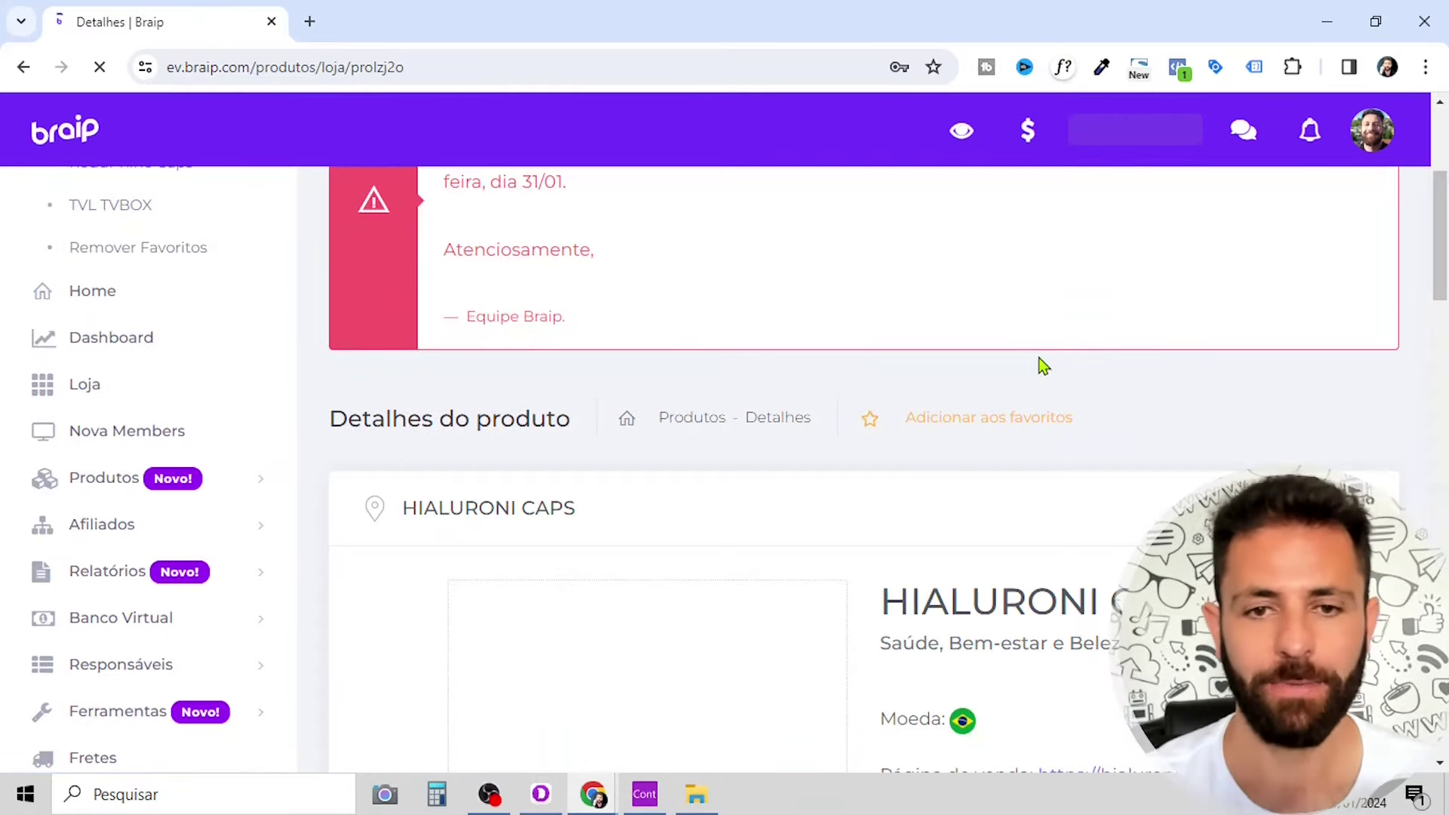
scroll(1041, 365, up, 3)
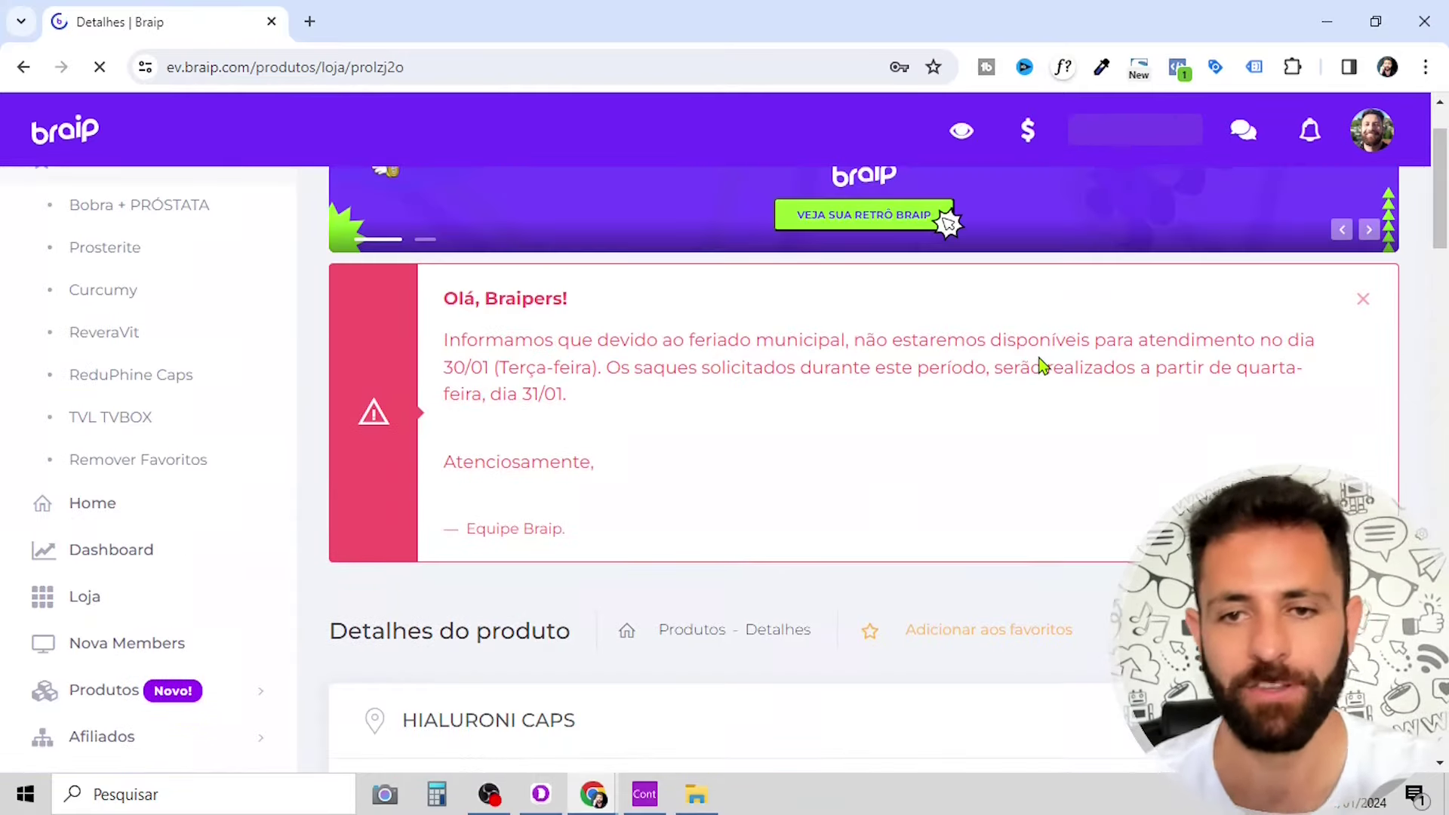
click(1365, 300)
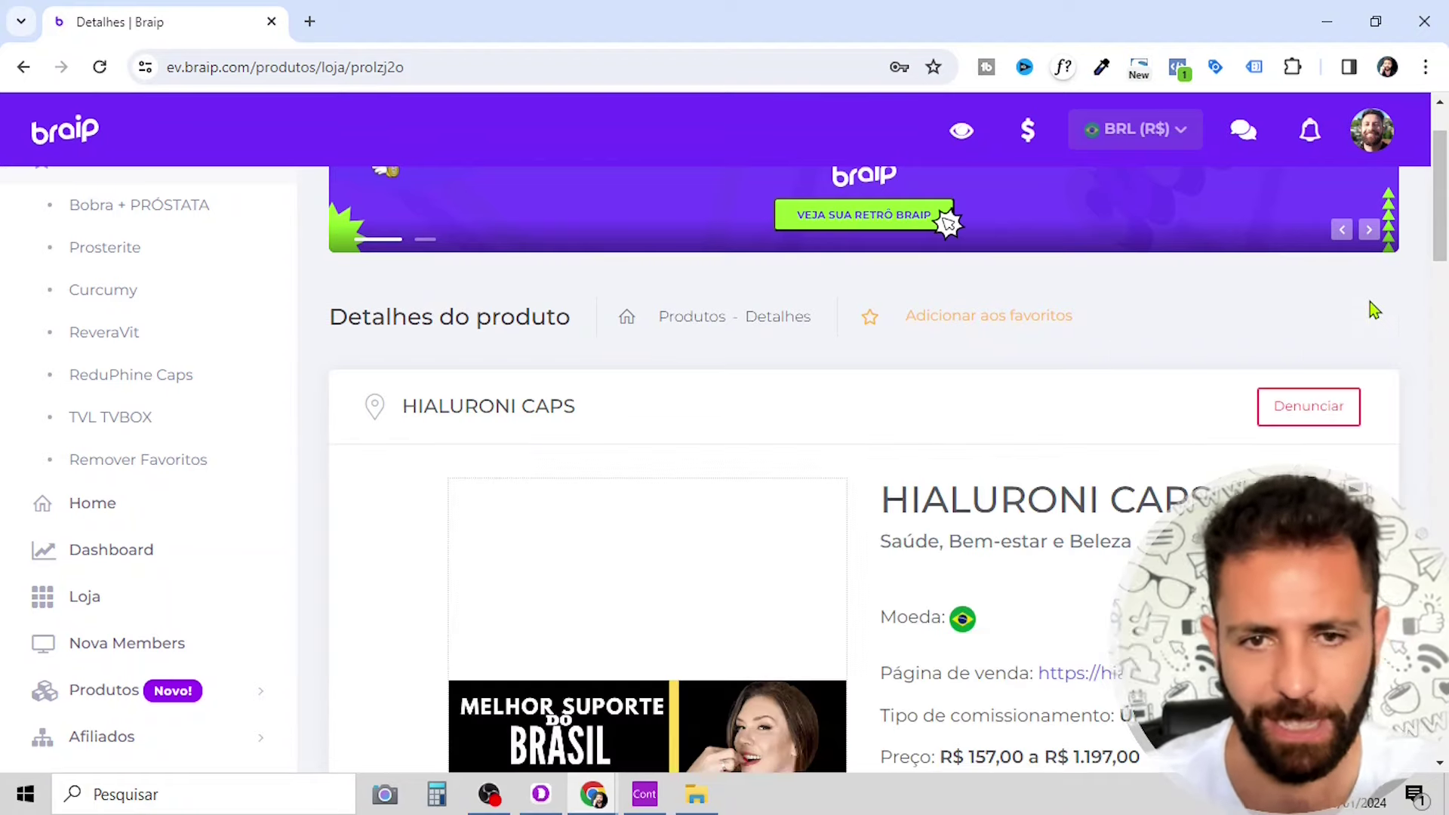
scroll(922, 242, down, 3)
scroll(919, 240, down, 5)
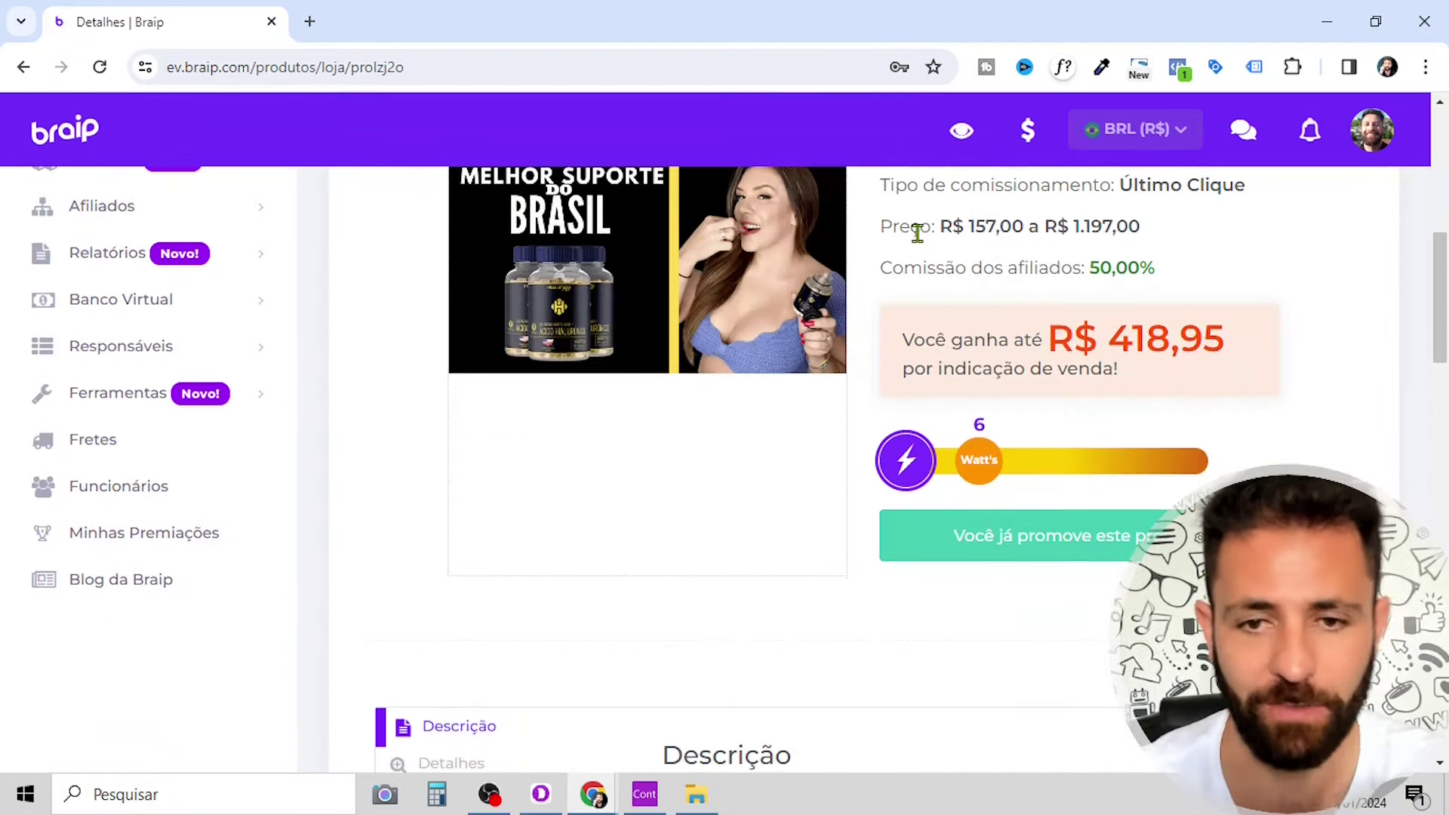
scroll(916, 233, up, 4)
scroll(842, 259, down, 4)
scroll(841, 265, down, 3)
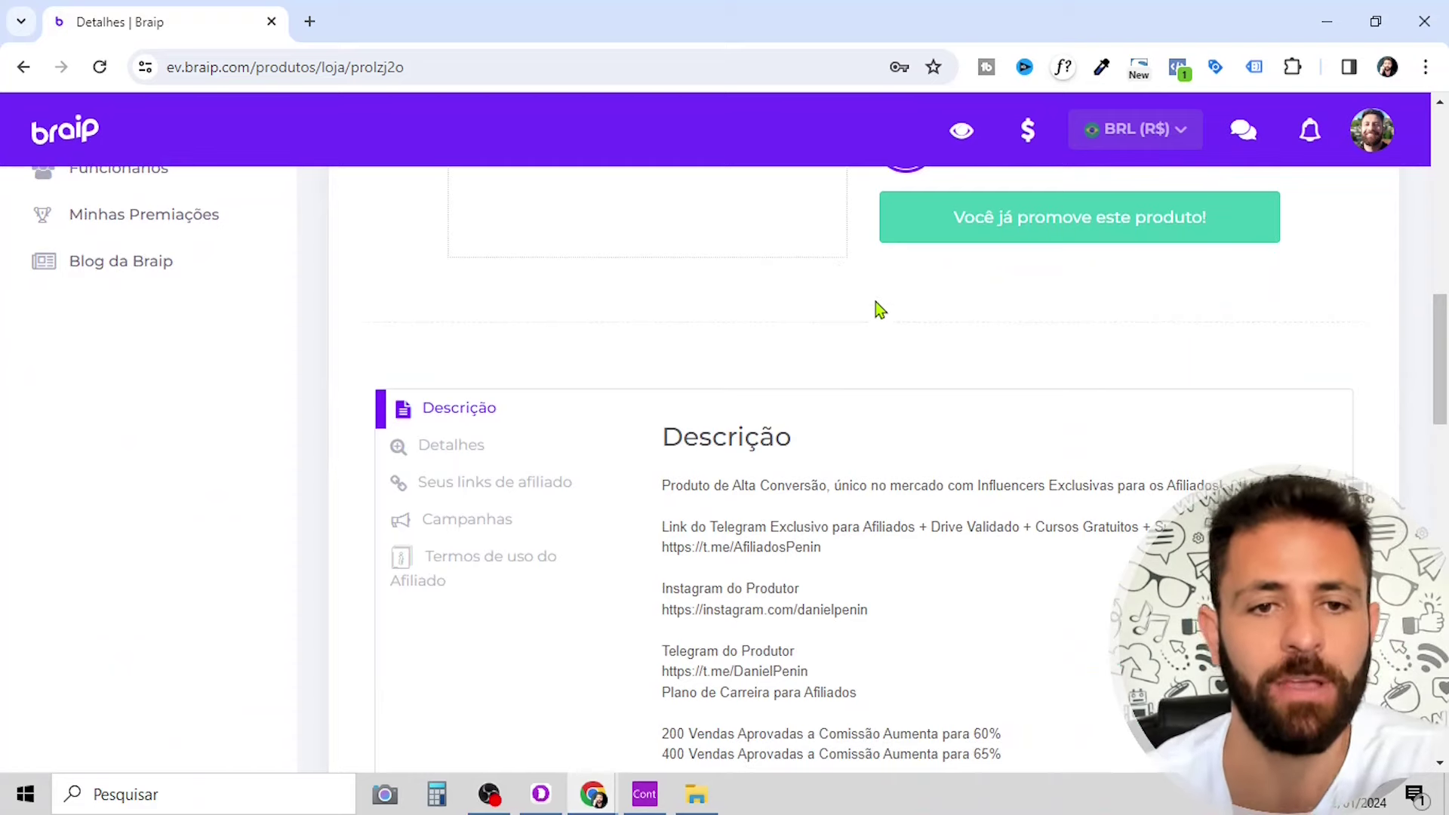
scroll(875, 310, down, 2)
- Review the product's details and its list of affiliate links and checkouts
click(467, 354)
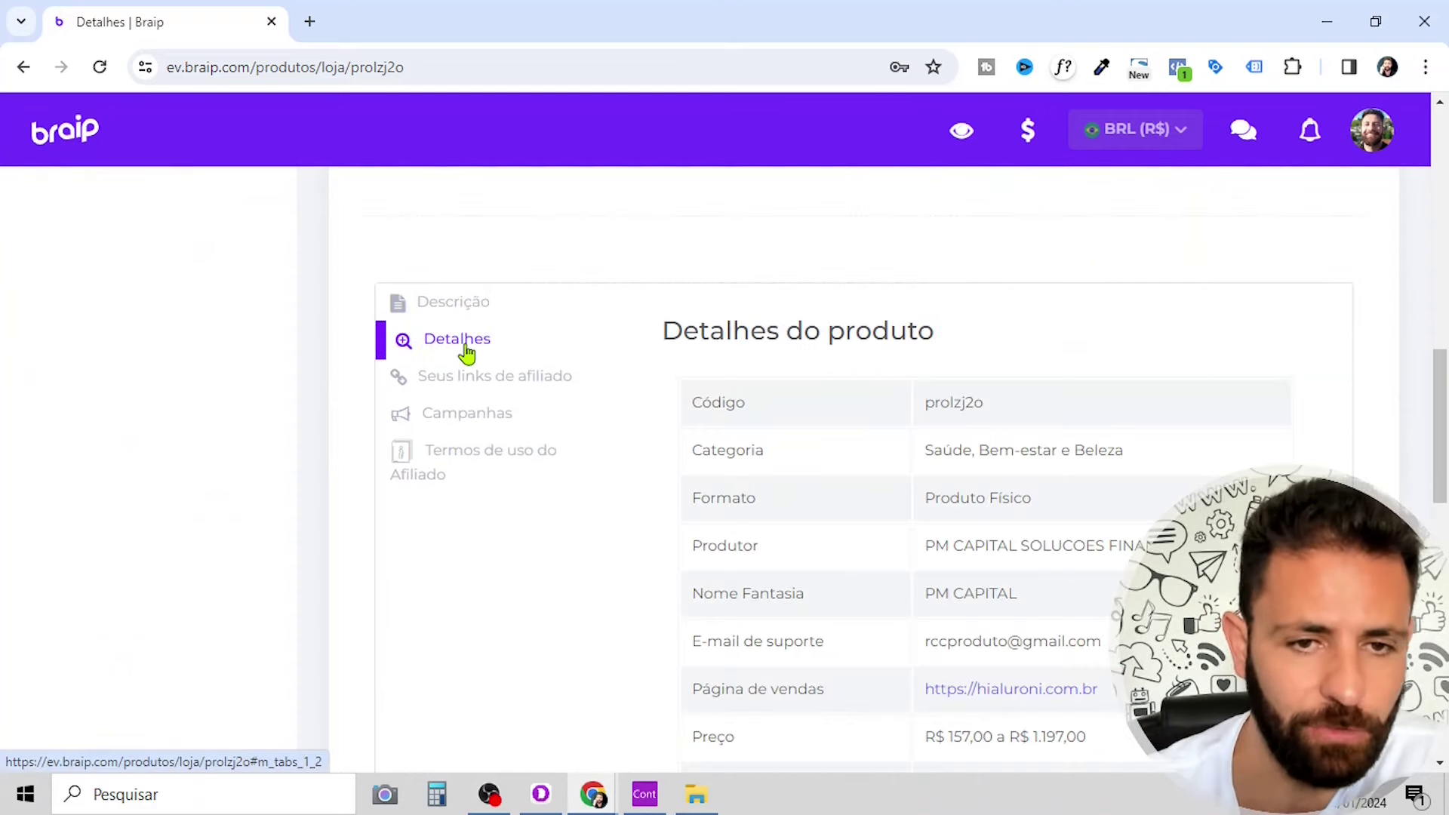
click(468, 381)
scroll(1026, 324, down, 4)
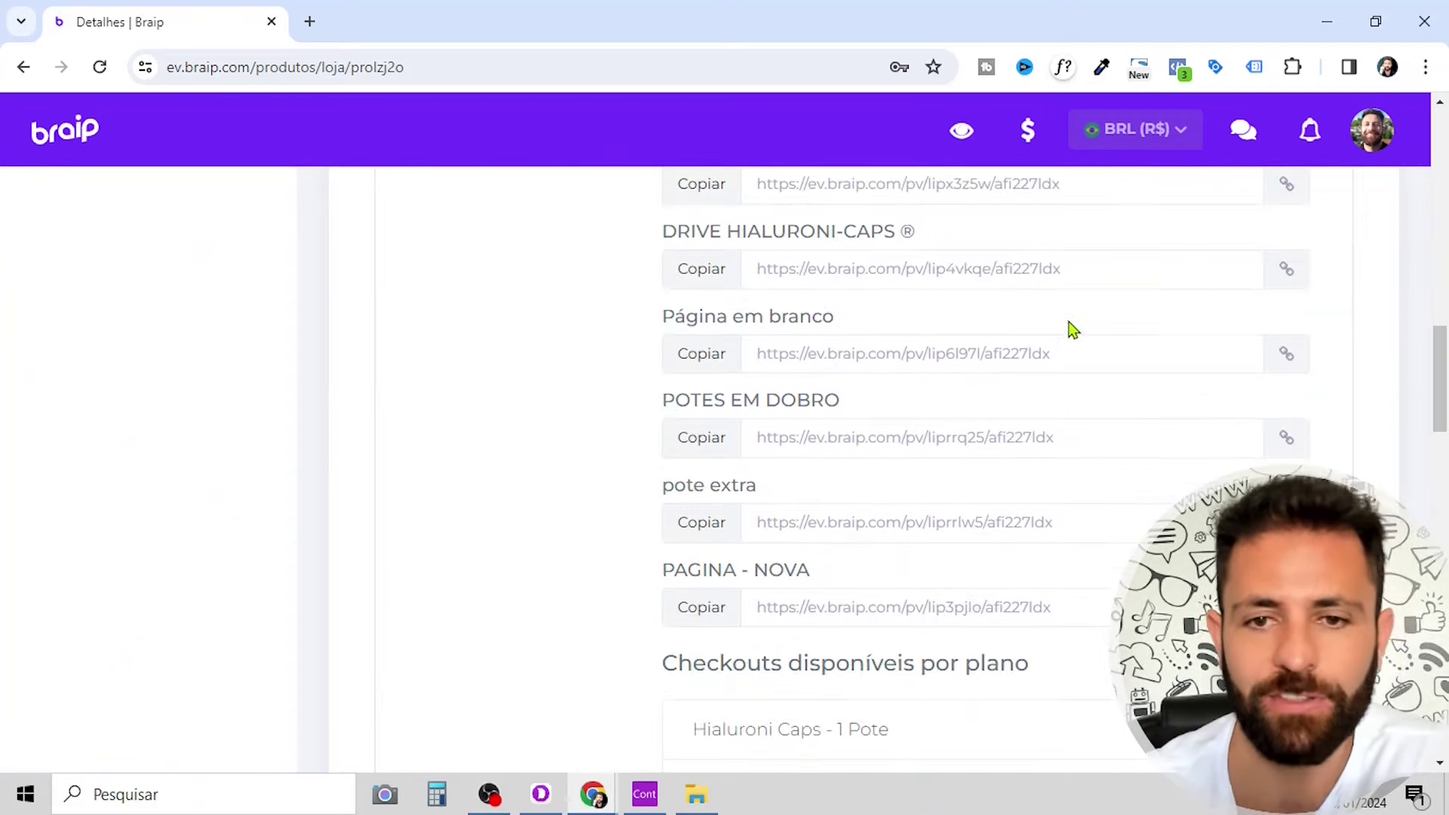
scroll(1072, 329, down, 7)
scroll(1072, 332, up, 15)
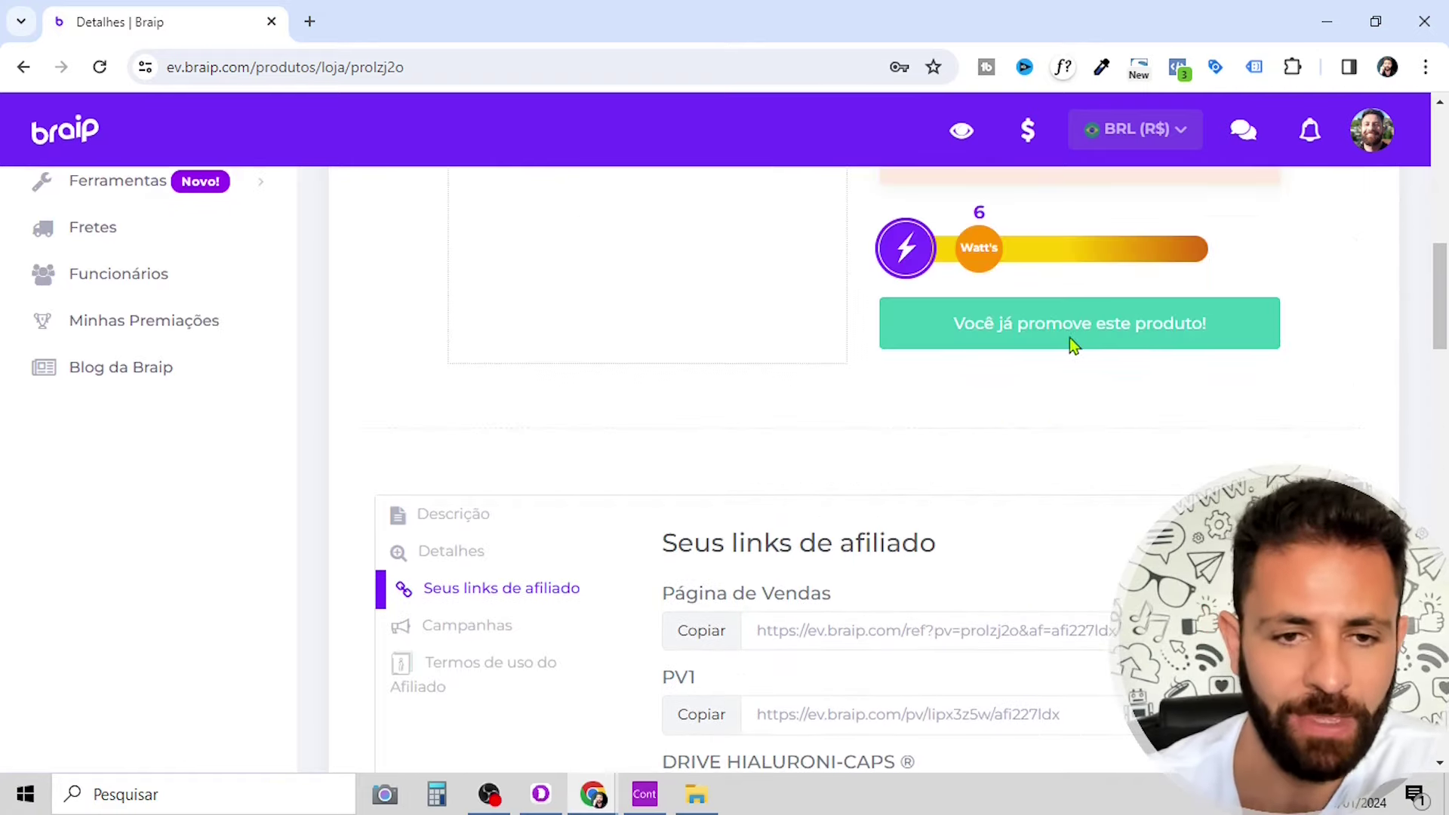
scroll(1071, 343, down, 3)
- Create a new campaign for the product and name it "Tag Google Ads - Página de Vendas - Hialuroni Caps"
click(498, 412)
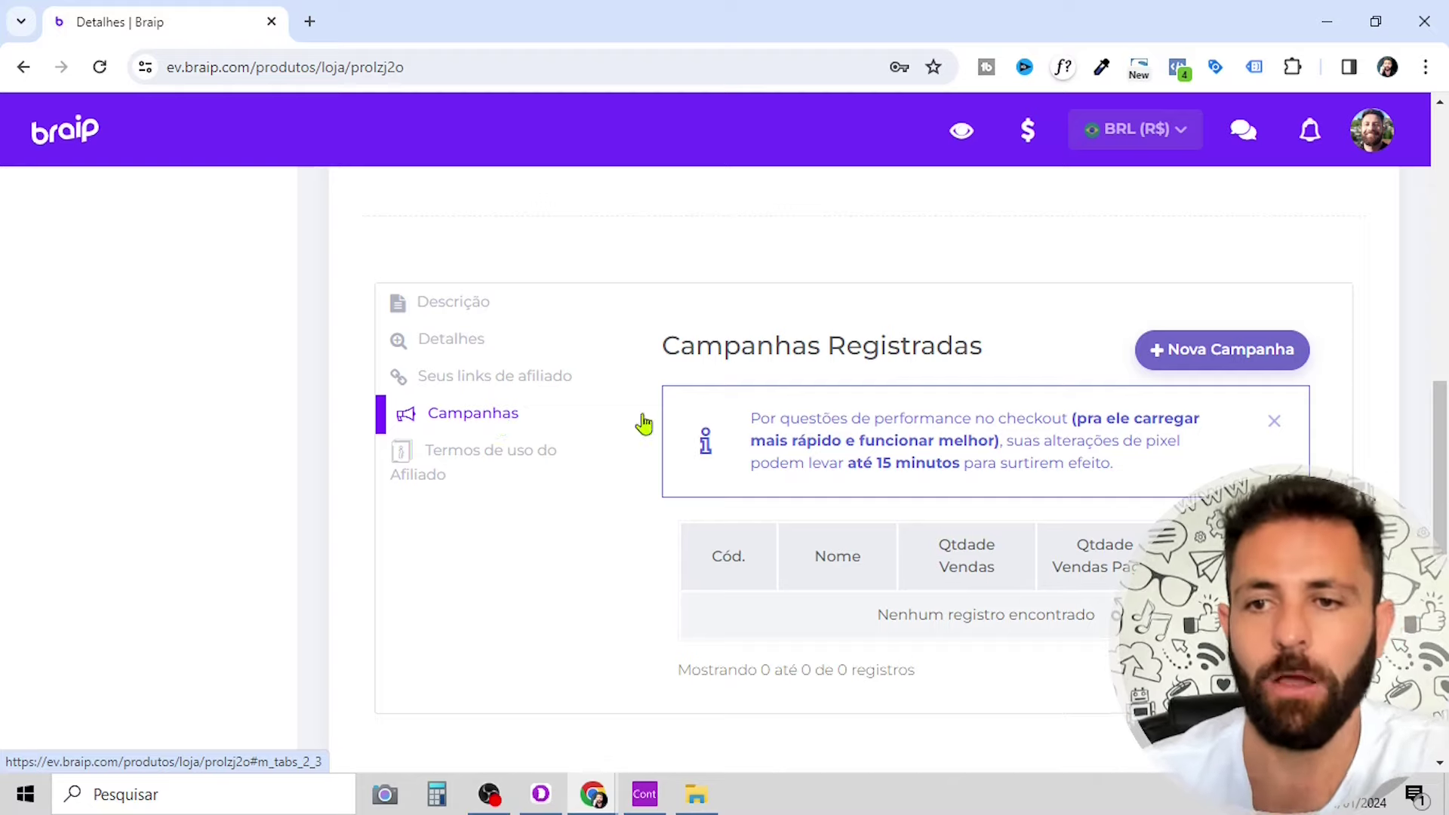
click(1286, 355)
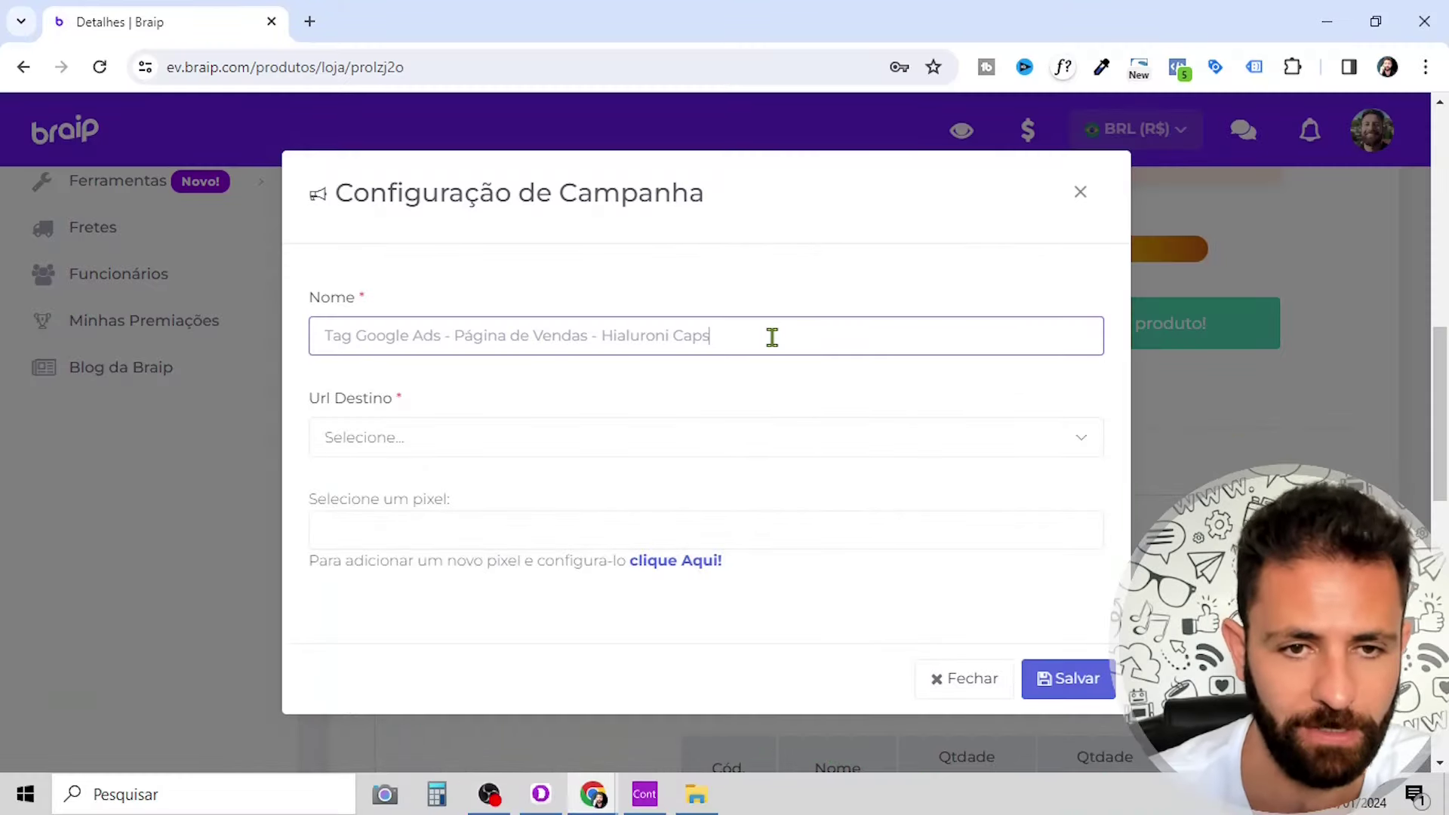
drag(770, 337, 308, 338)
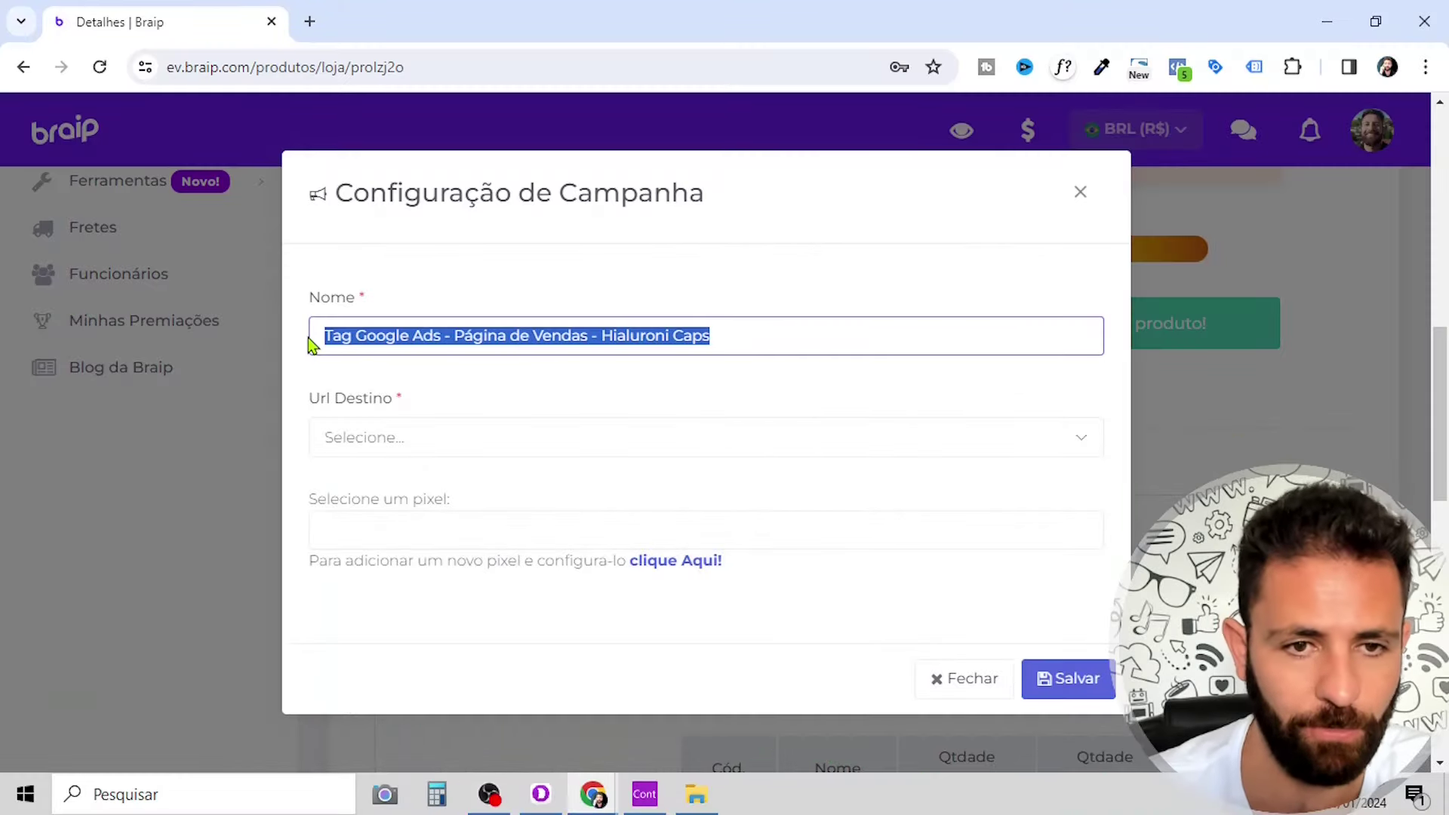
- Look through the available destination URLs and set the campaign's destination to "Página de vendas"
click(364, 444)
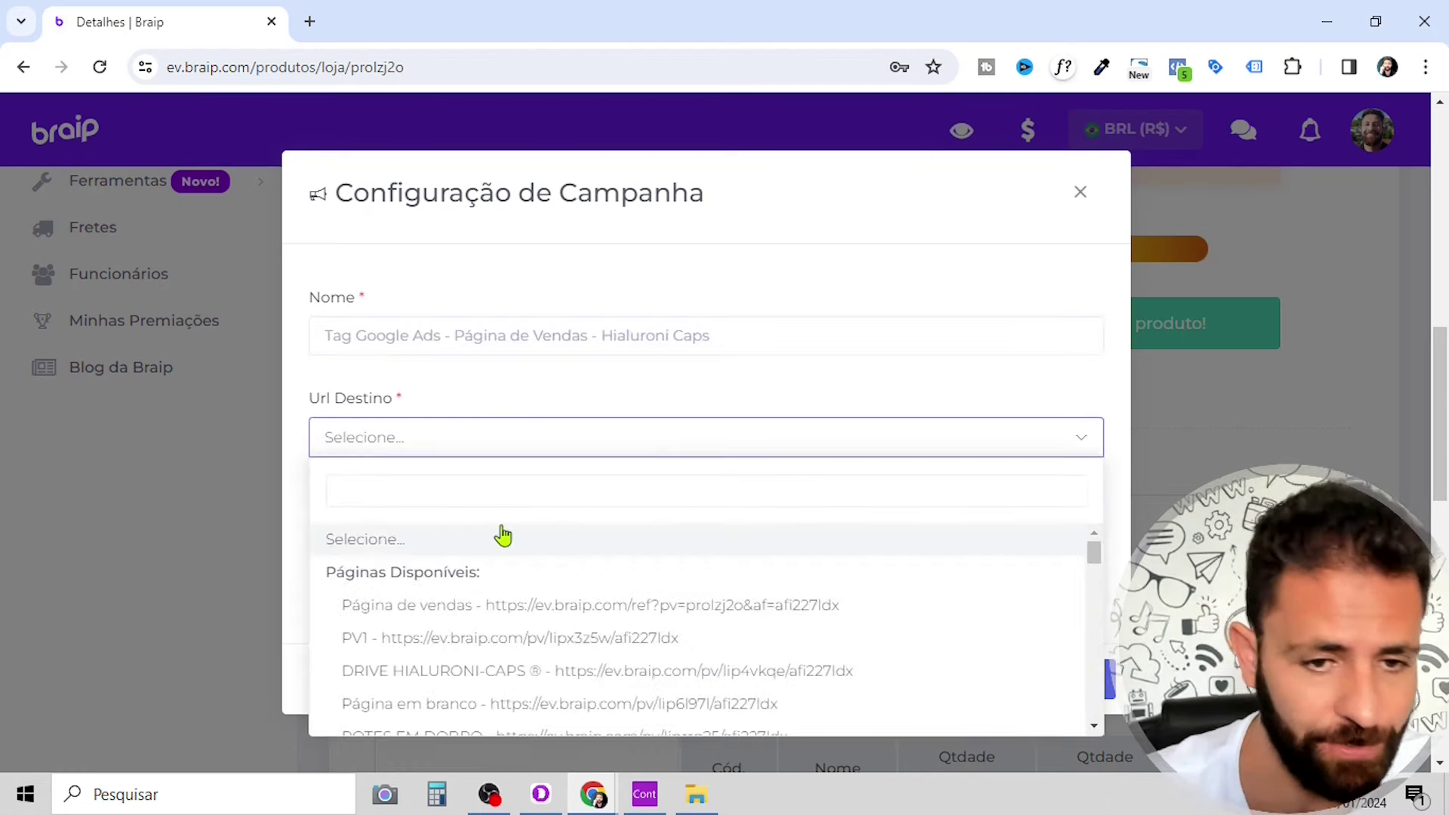
scroll(746, 593, down, 1)
scroll(746, 592, down, 3)
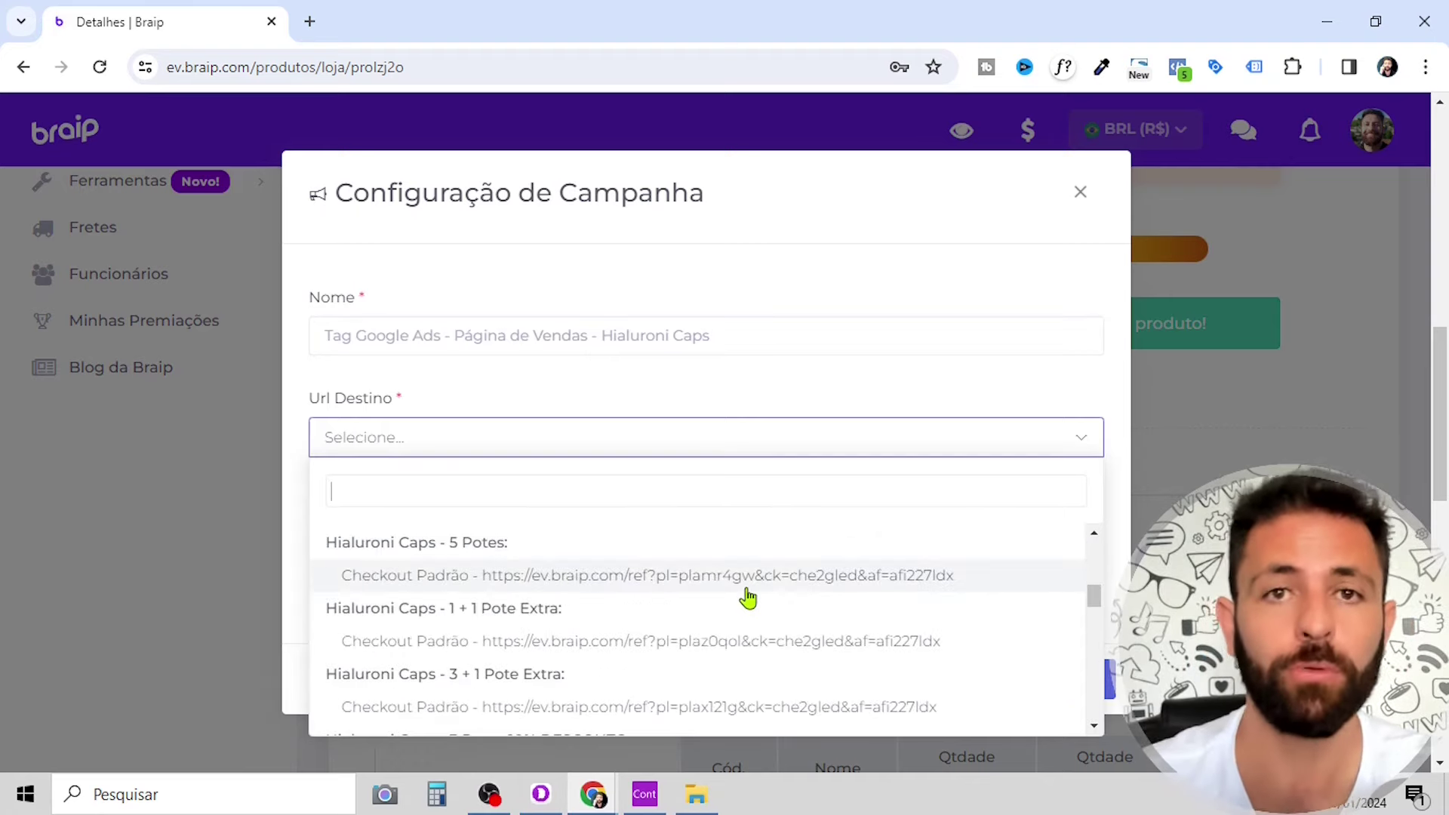
scroll(747, 592, down, 3)
scroll(747, 592, down, 2)
scroll(748, 596, up, 5)
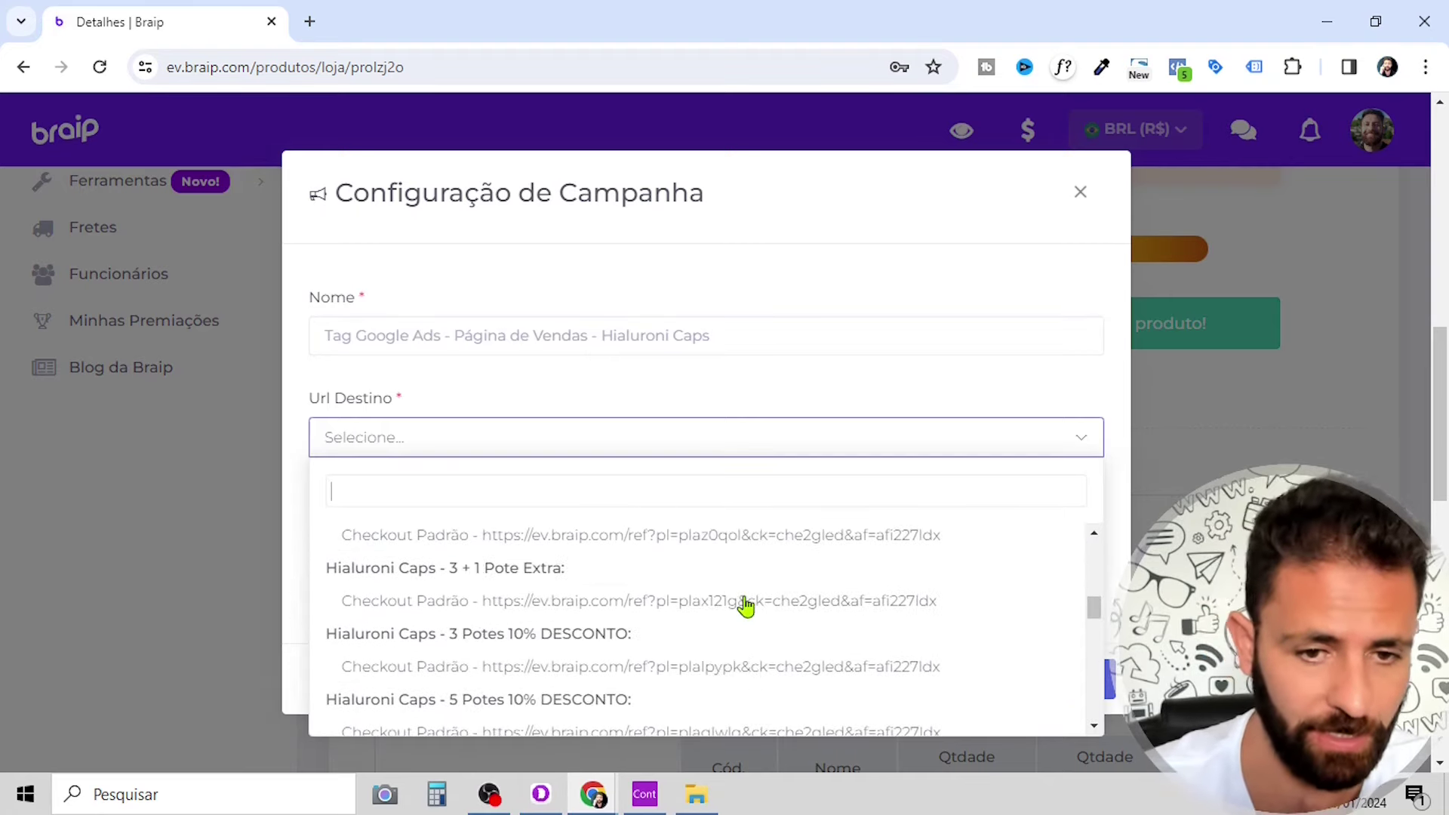
scroll(746, 604, up, 3)
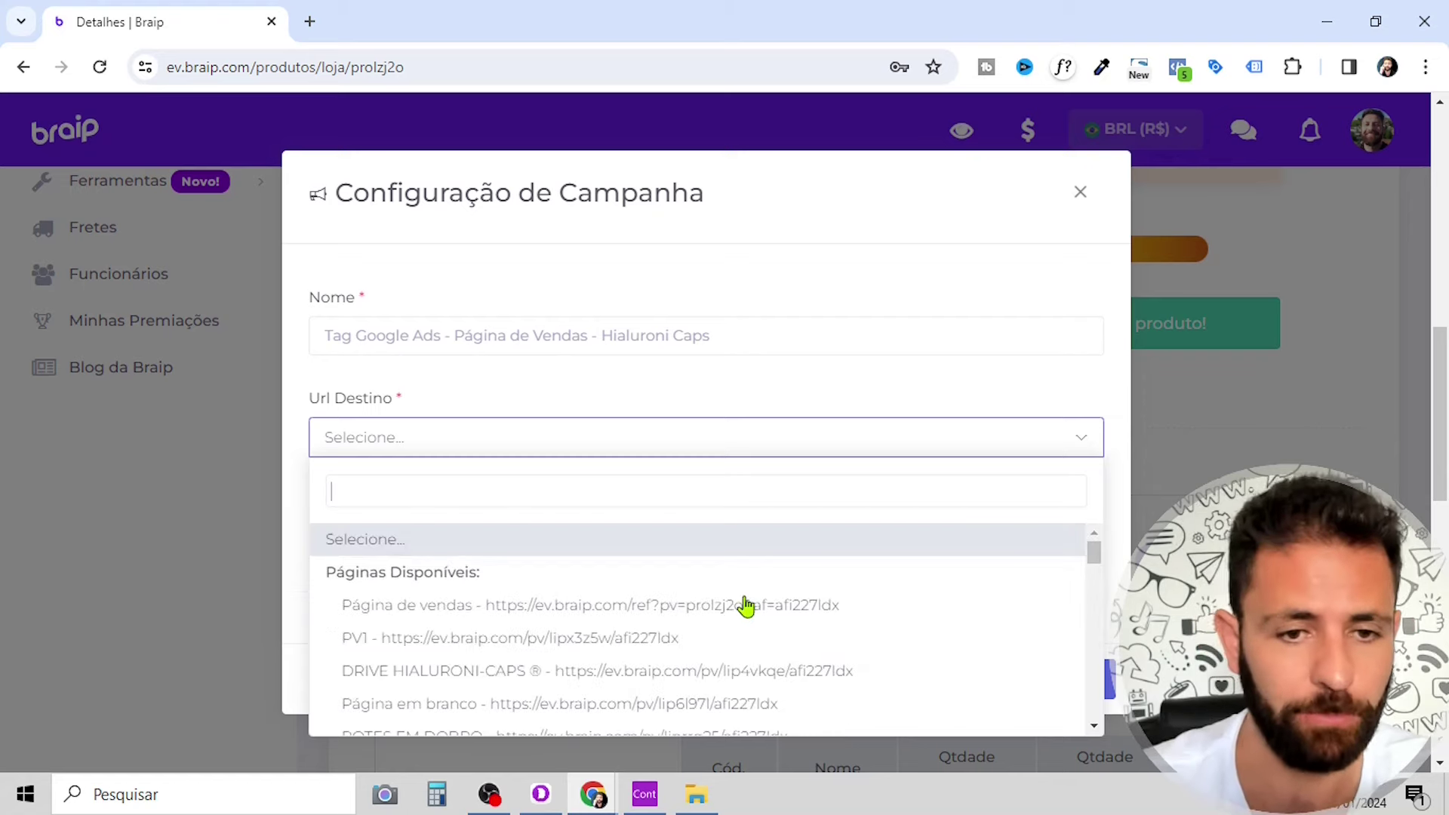
click(404, 609)
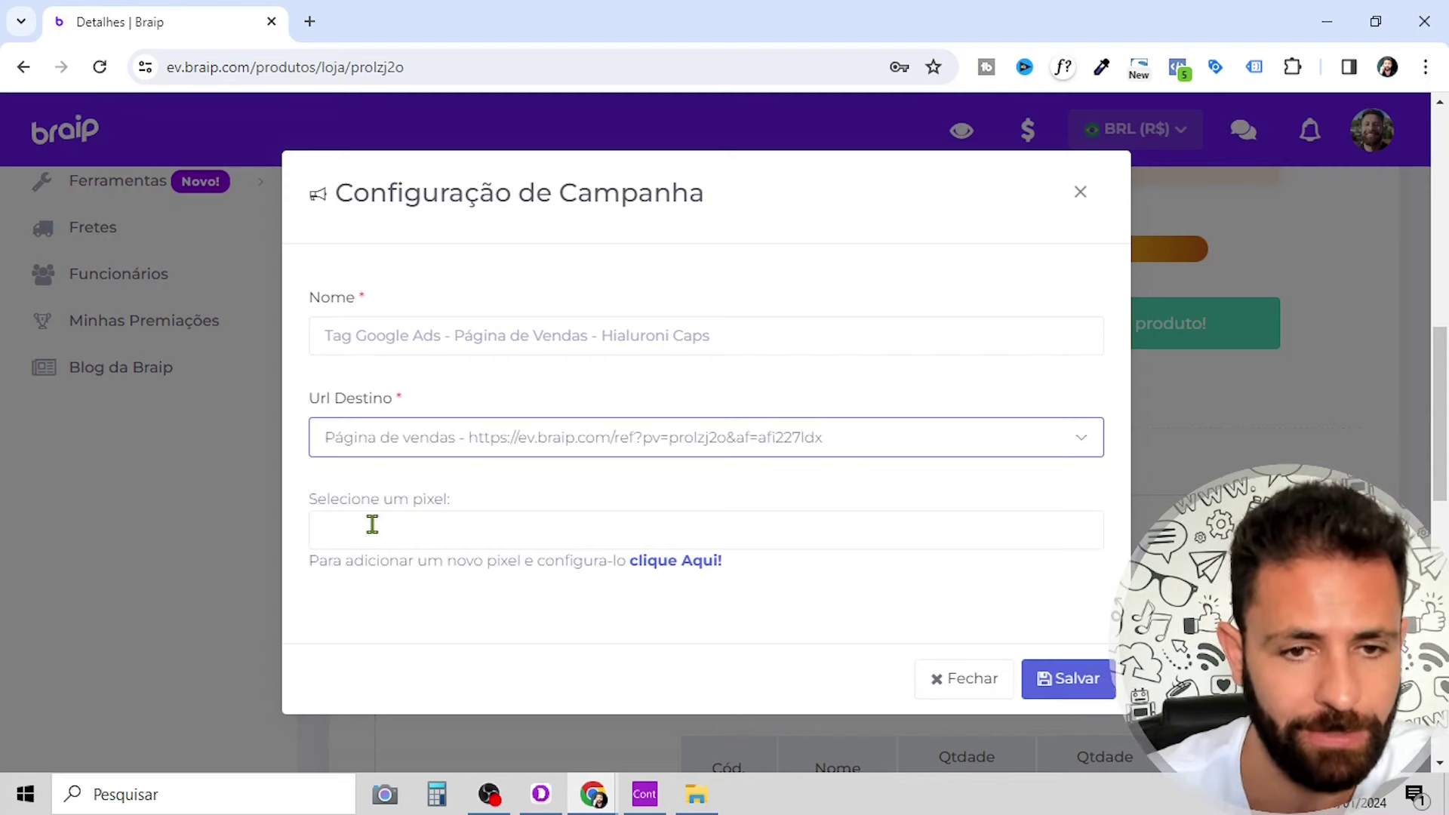
- Check the campaign's selectable pixels, open the page for registering a new pixel, and dismiss its notice
click(442, 528)
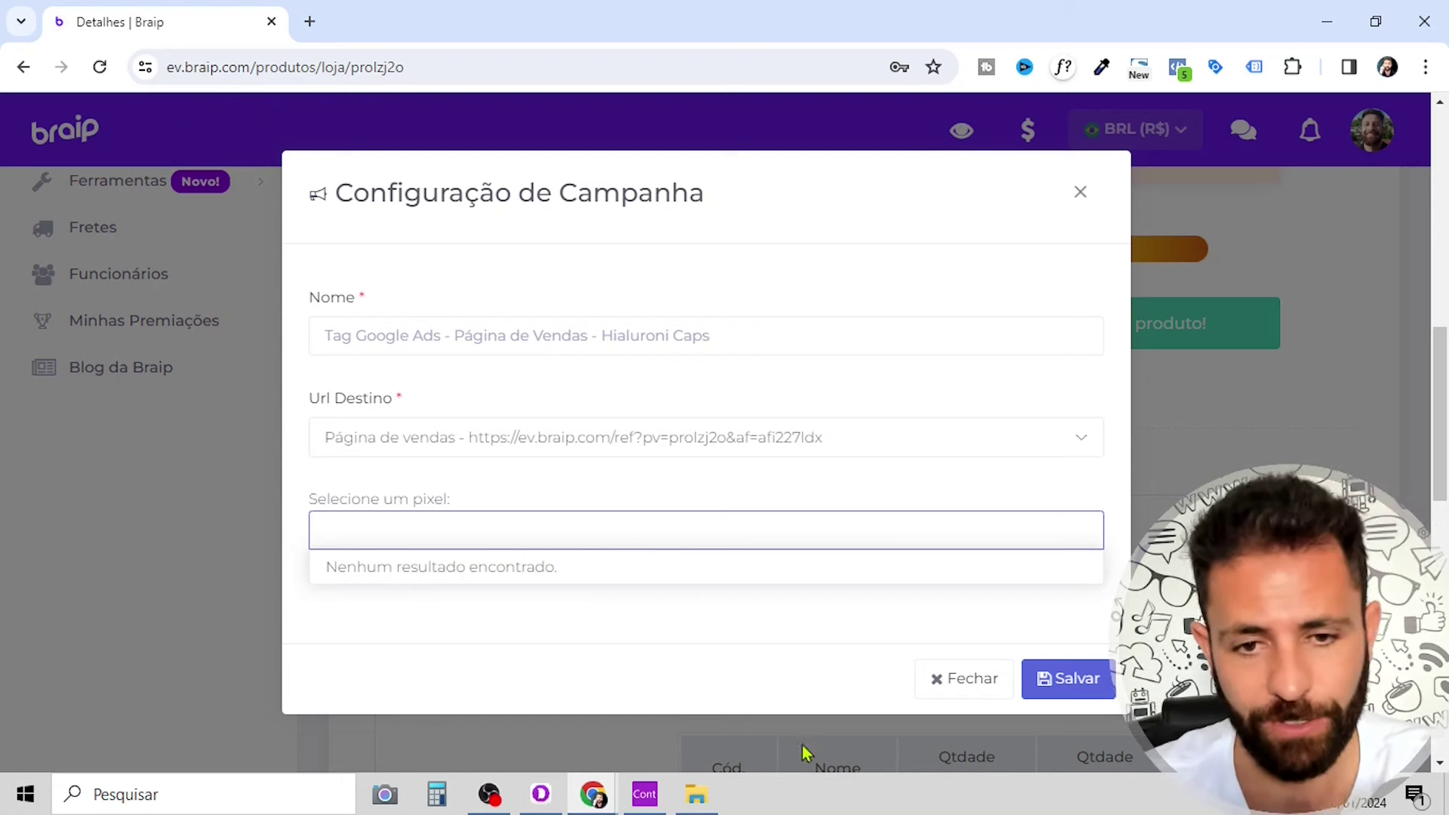
key(Escape)
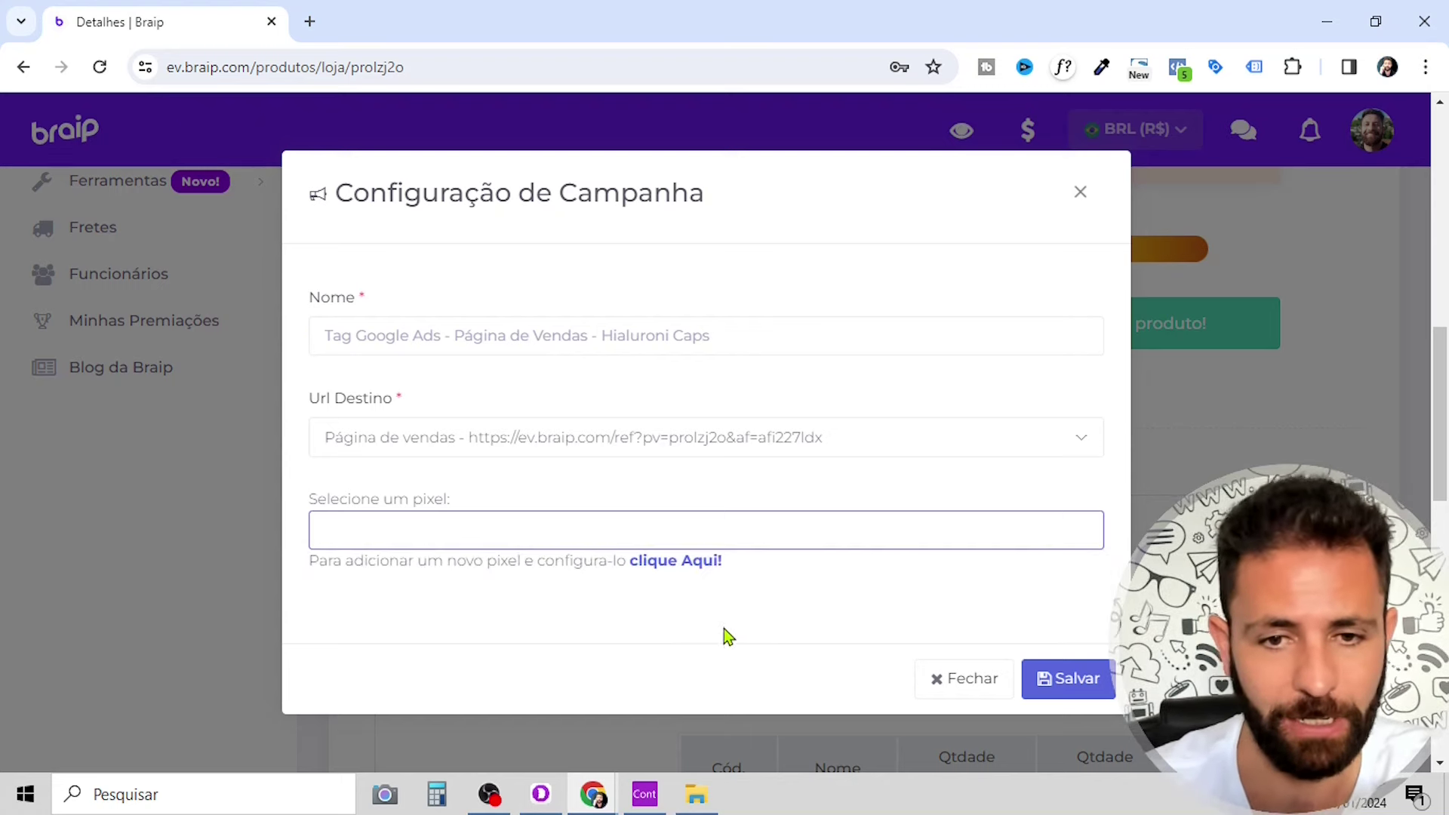
click(693, 568)
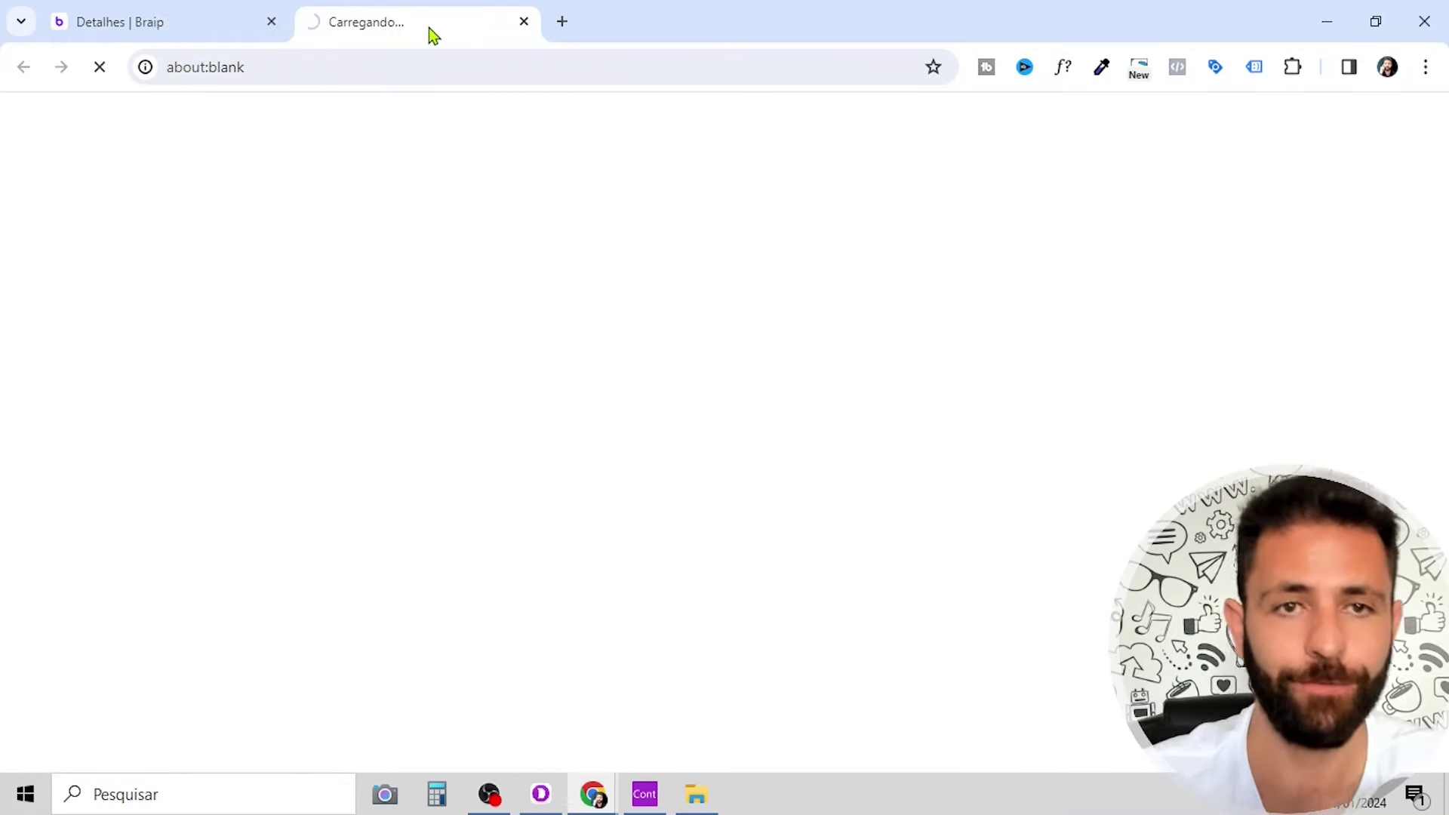
click(213, 20)
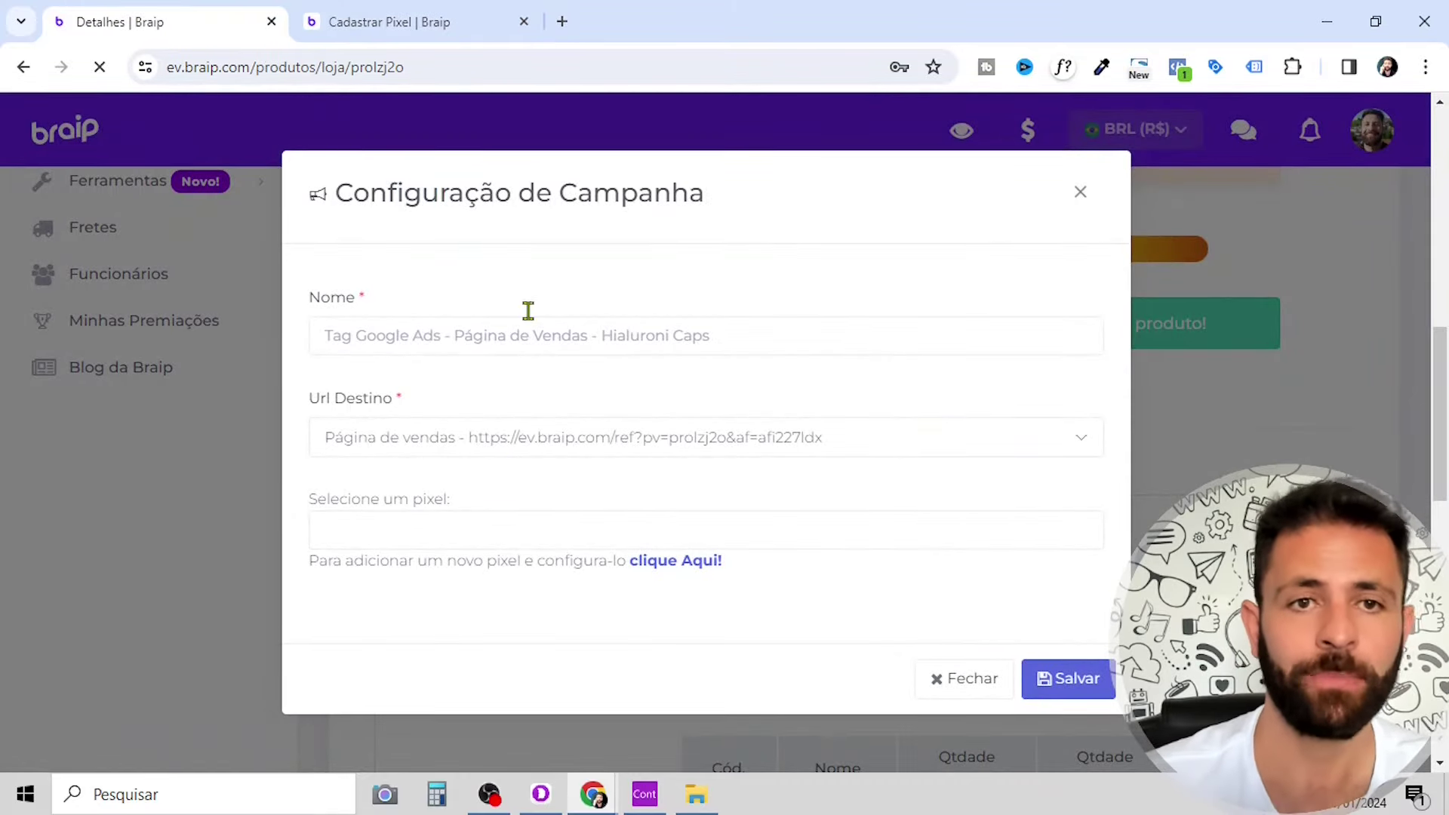
click(463, 17)
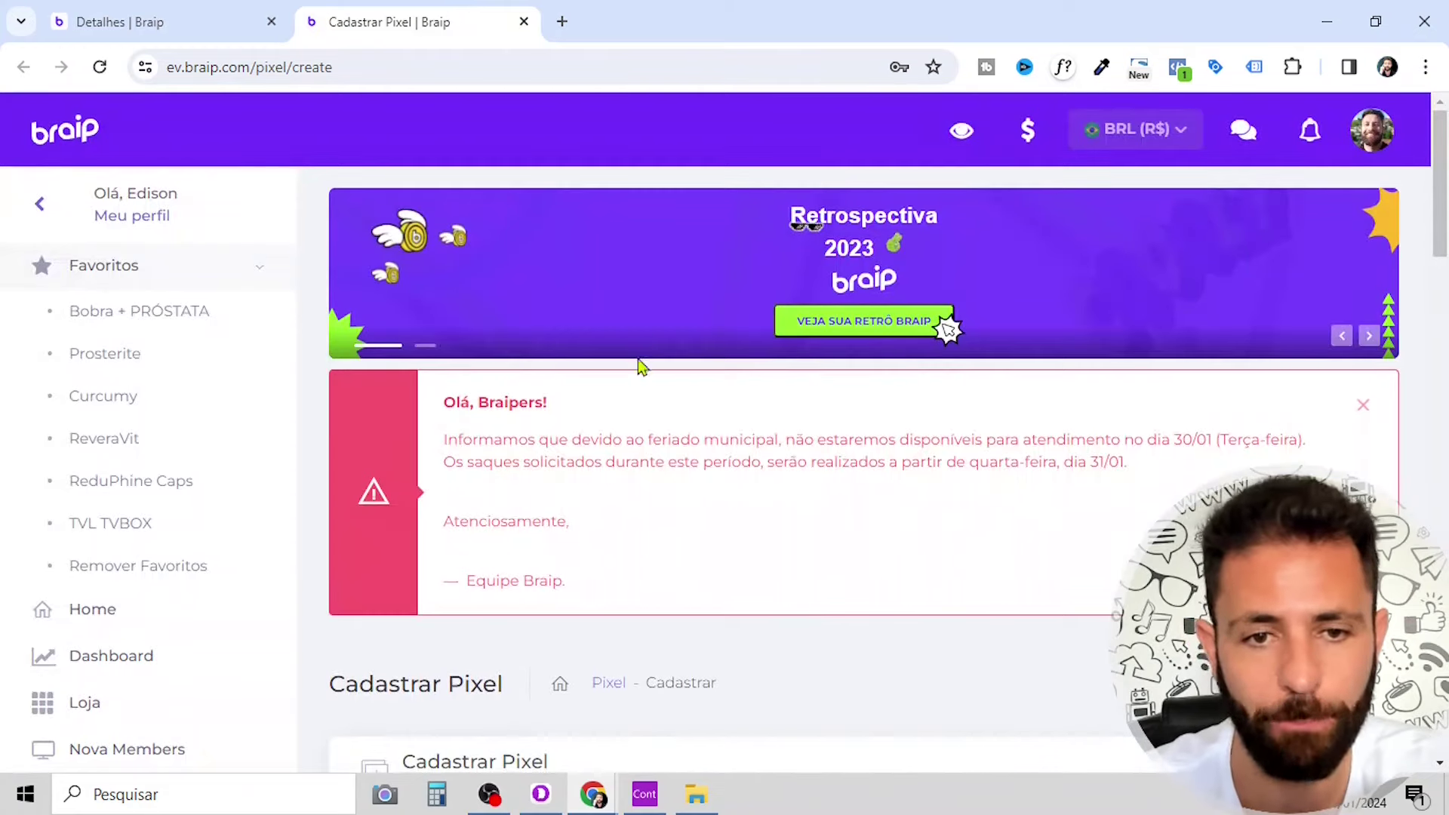
click(1362, 411)
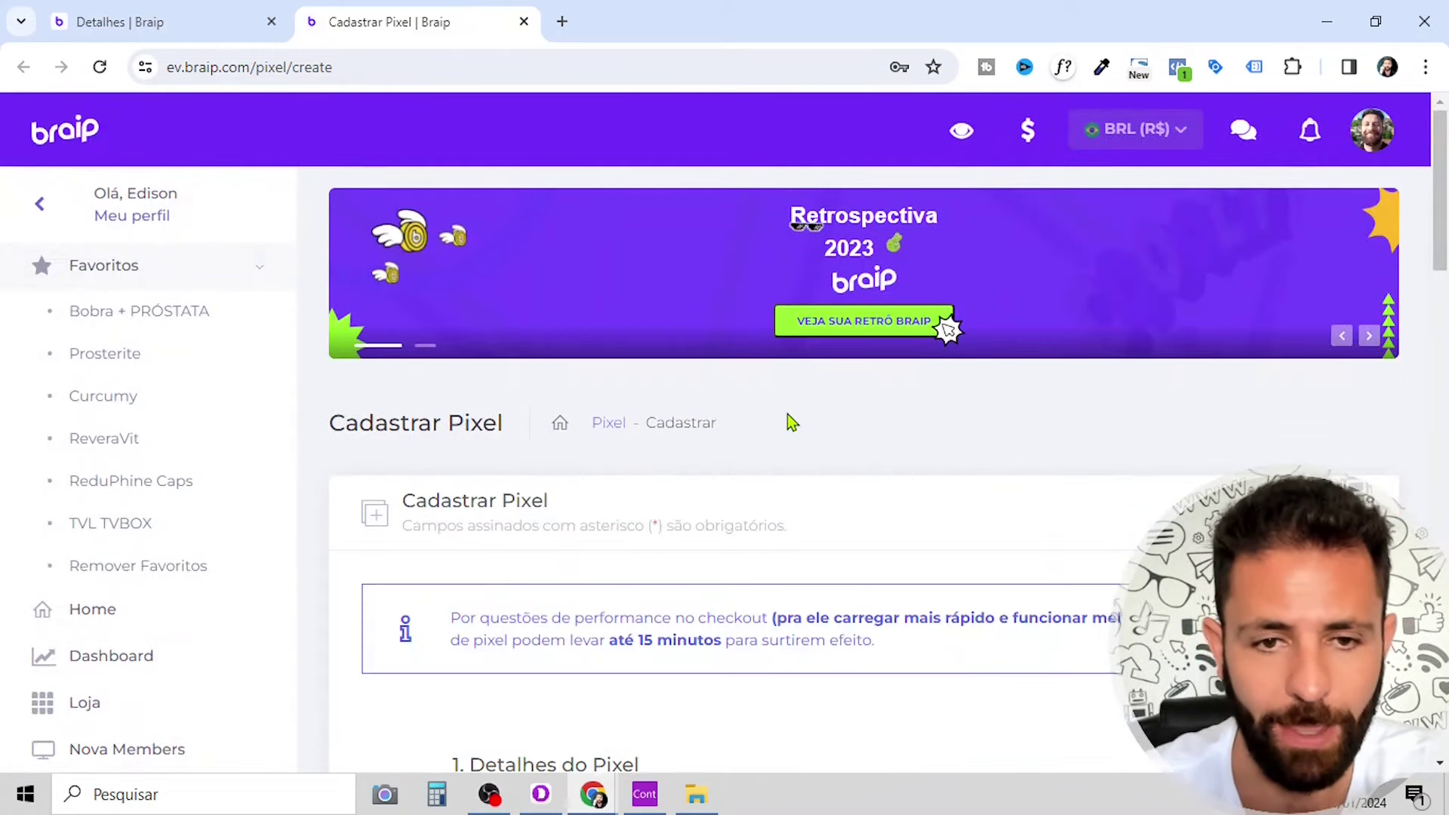
scroll(787, 420, down, 4)
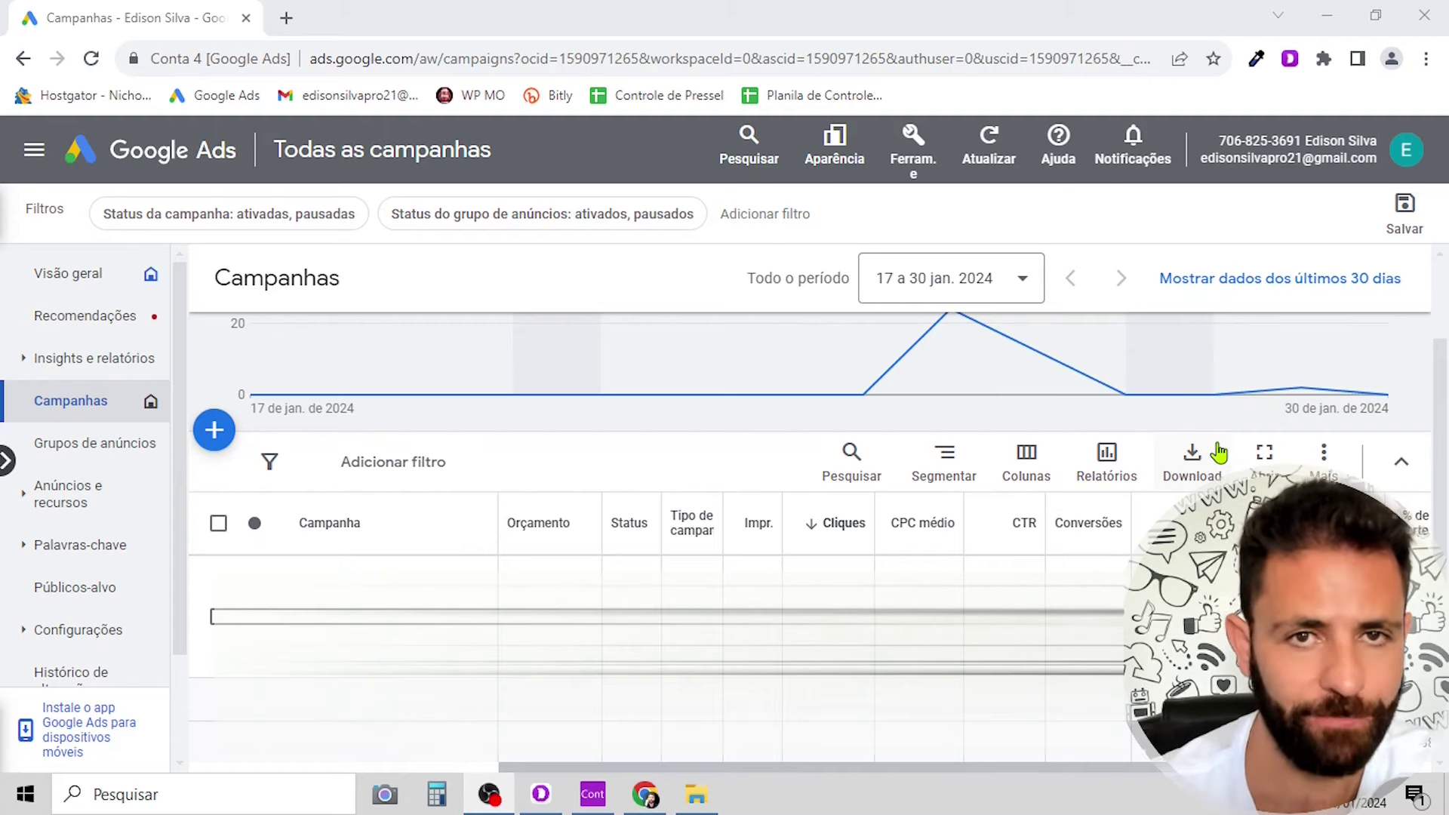
- In Google Ads, start a new conversion action of the website type
click(898, 142)
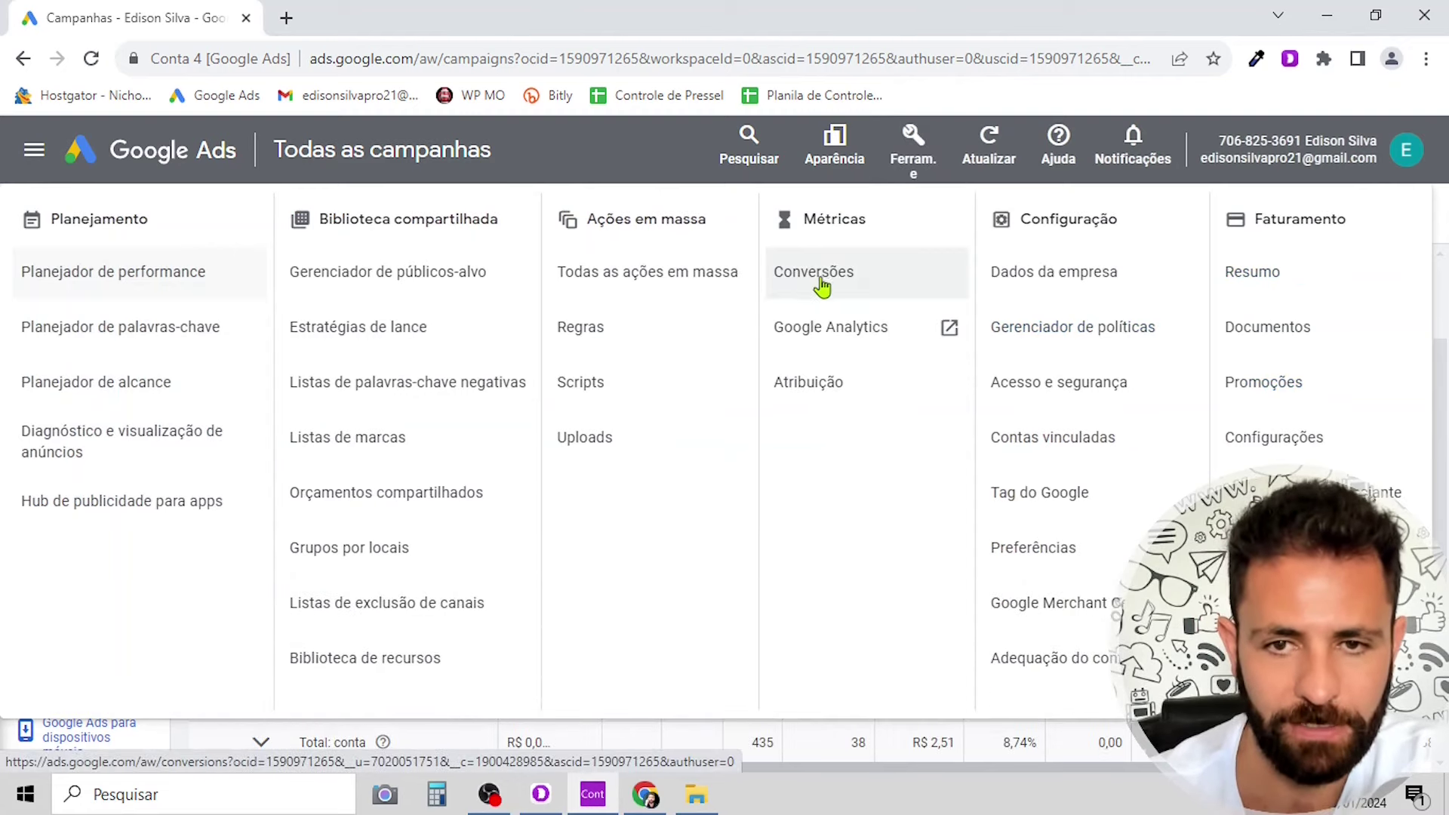
click(858, 289)
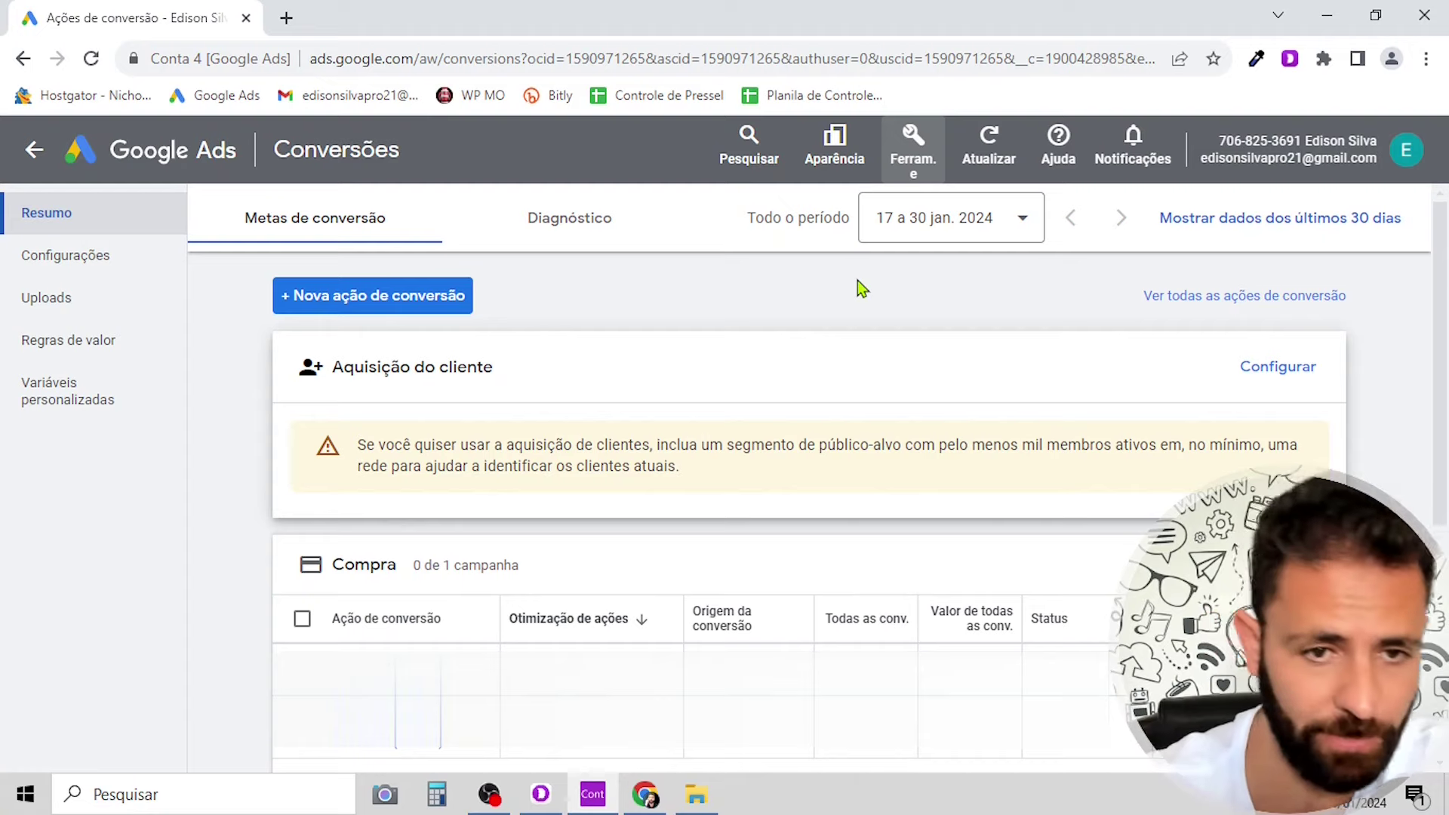
click(368, 305)
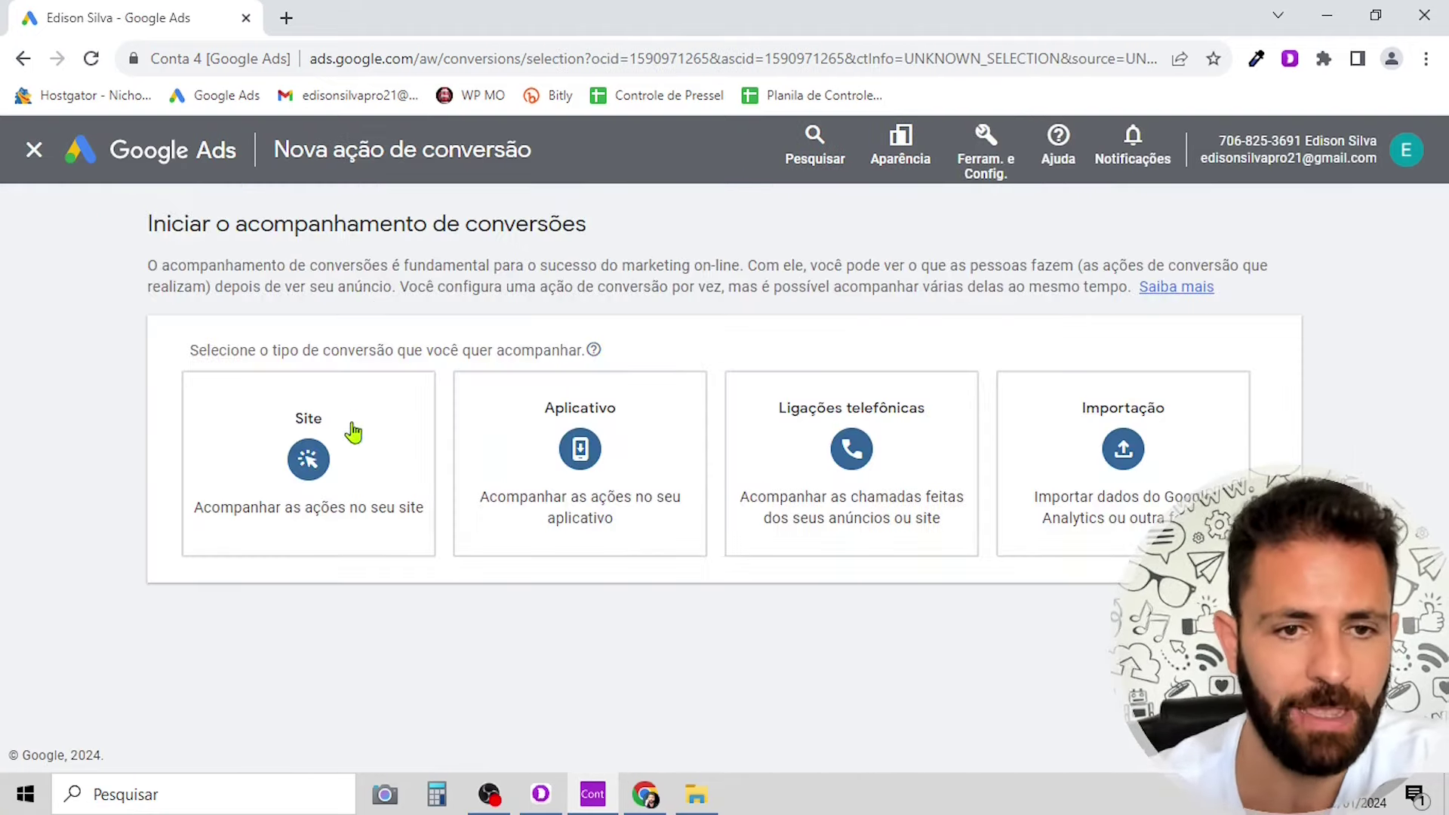
click(352, 432)
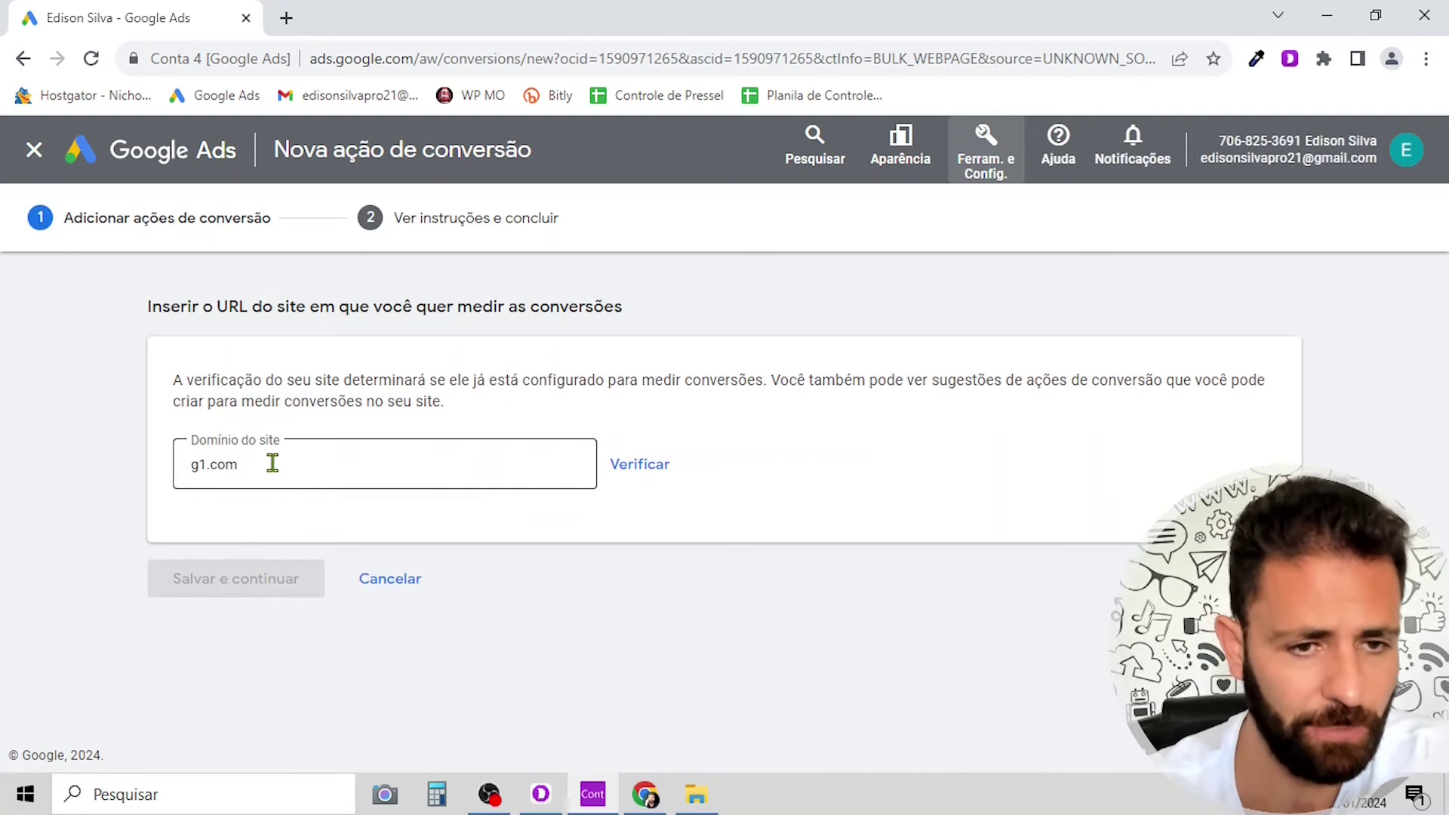
- Clear the website domain, enter g1.com again and have the site checked
drag(273, 463, 156, 470)
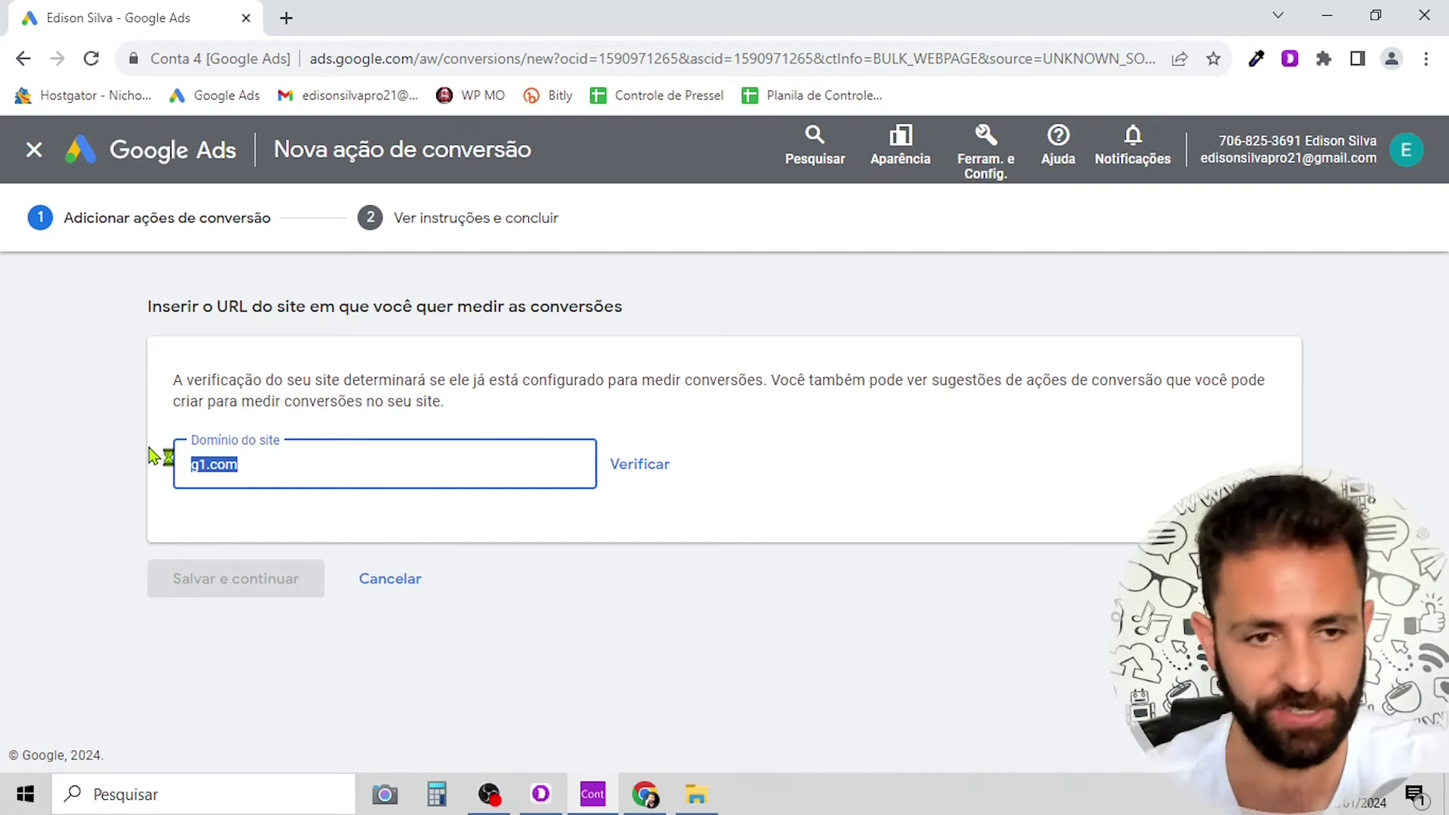
key(BackSpace)
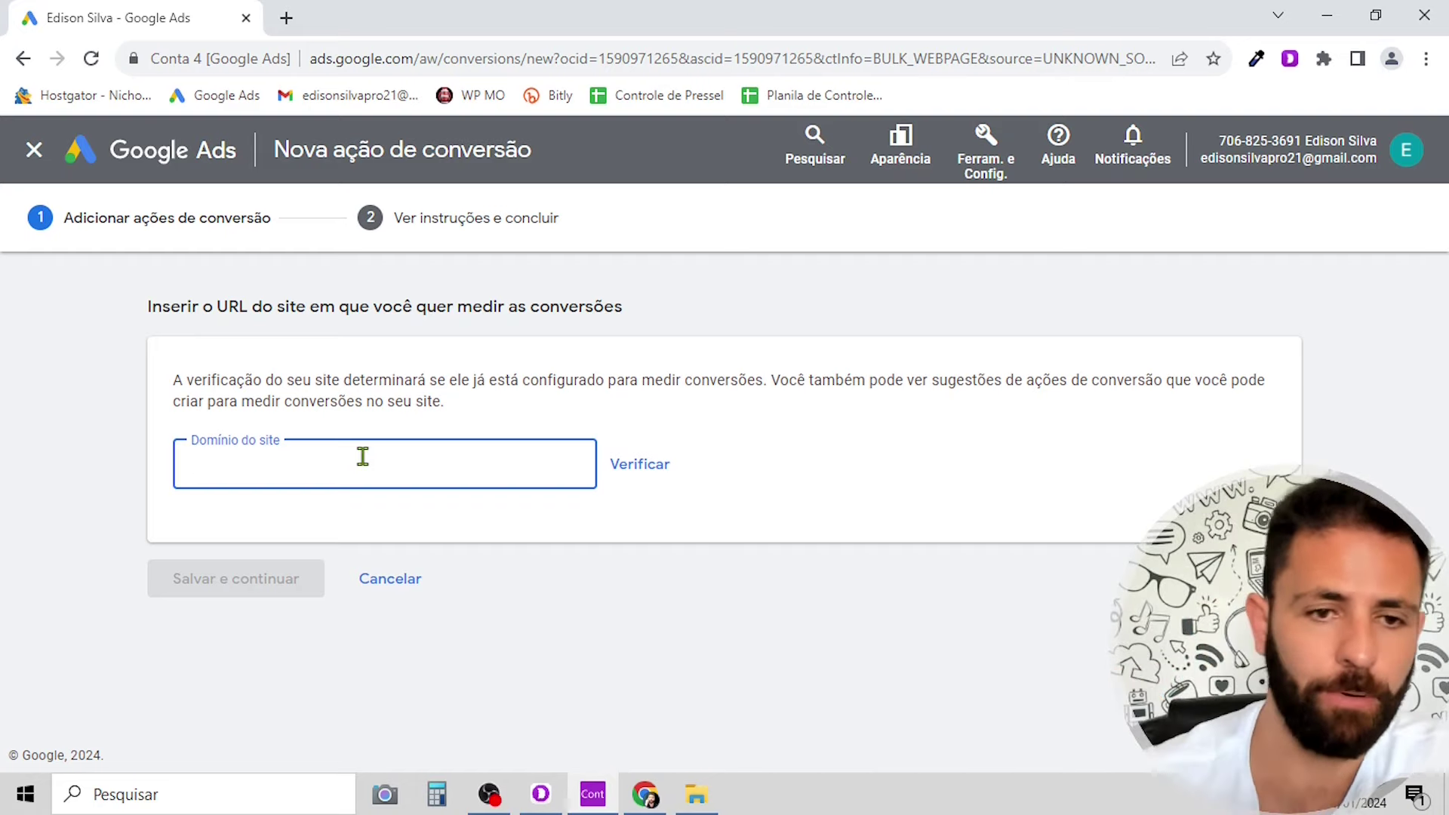
click(645, 794)
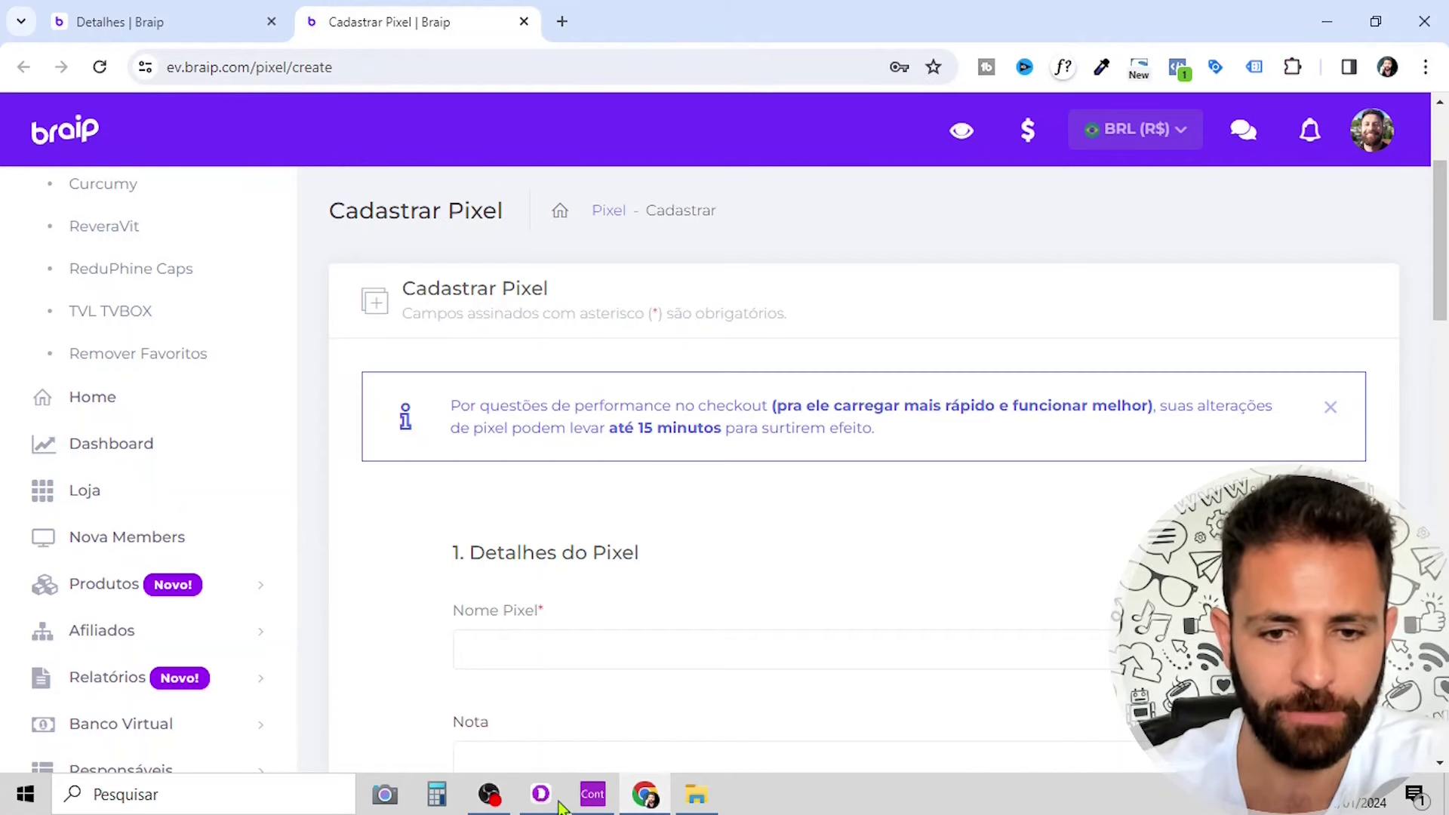
click(592, 794)
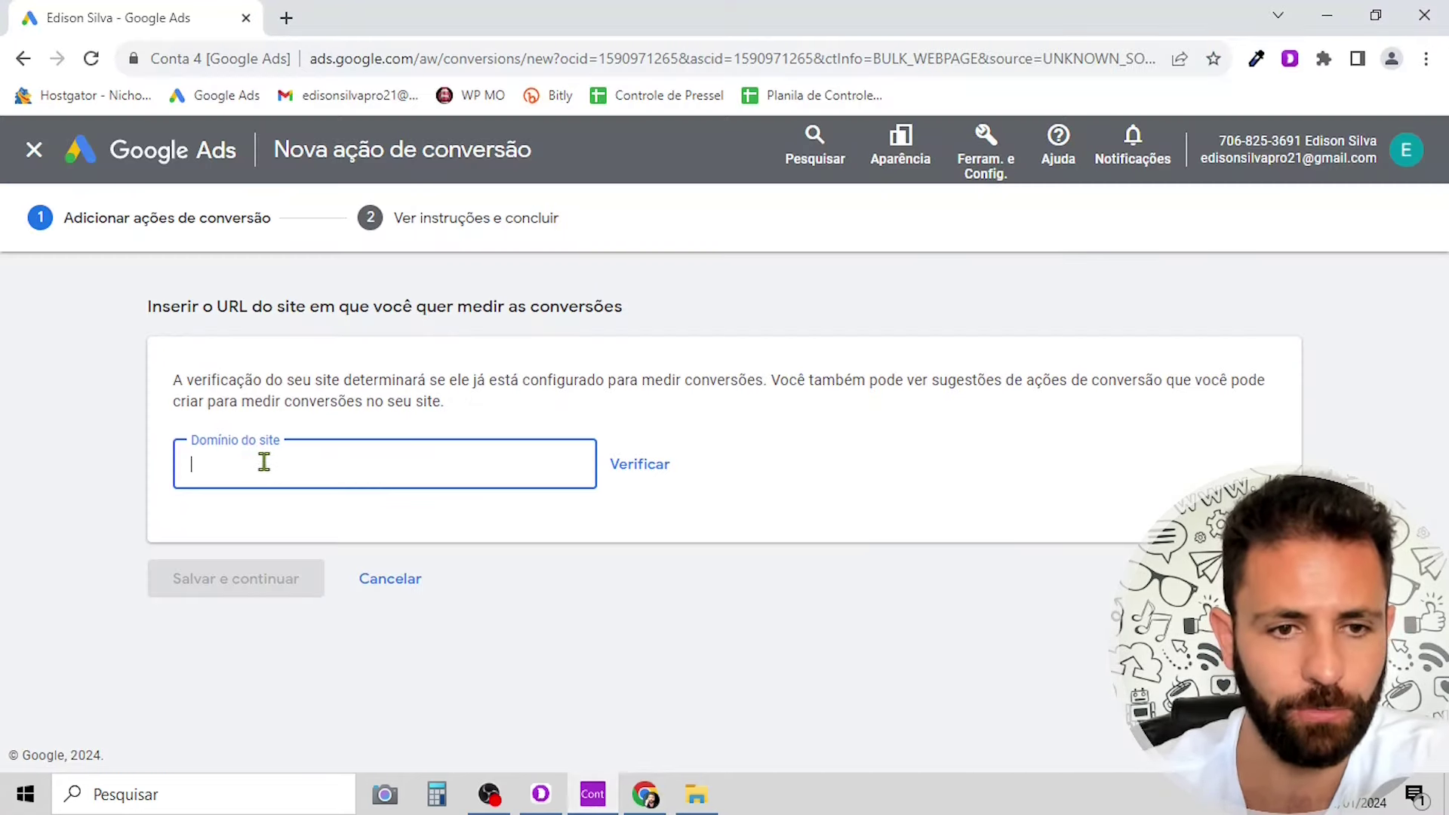
text(g)
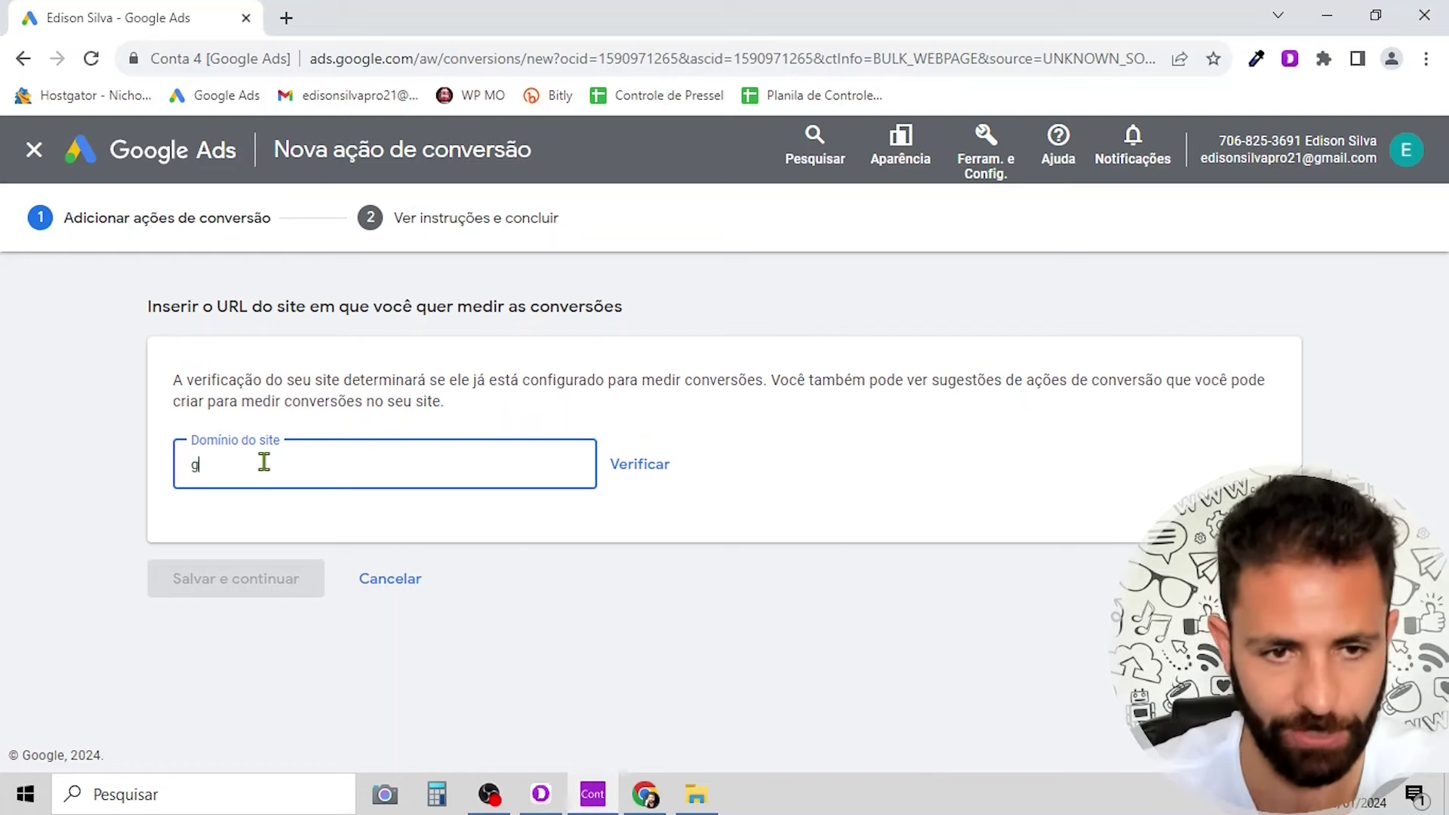
text(1.com)
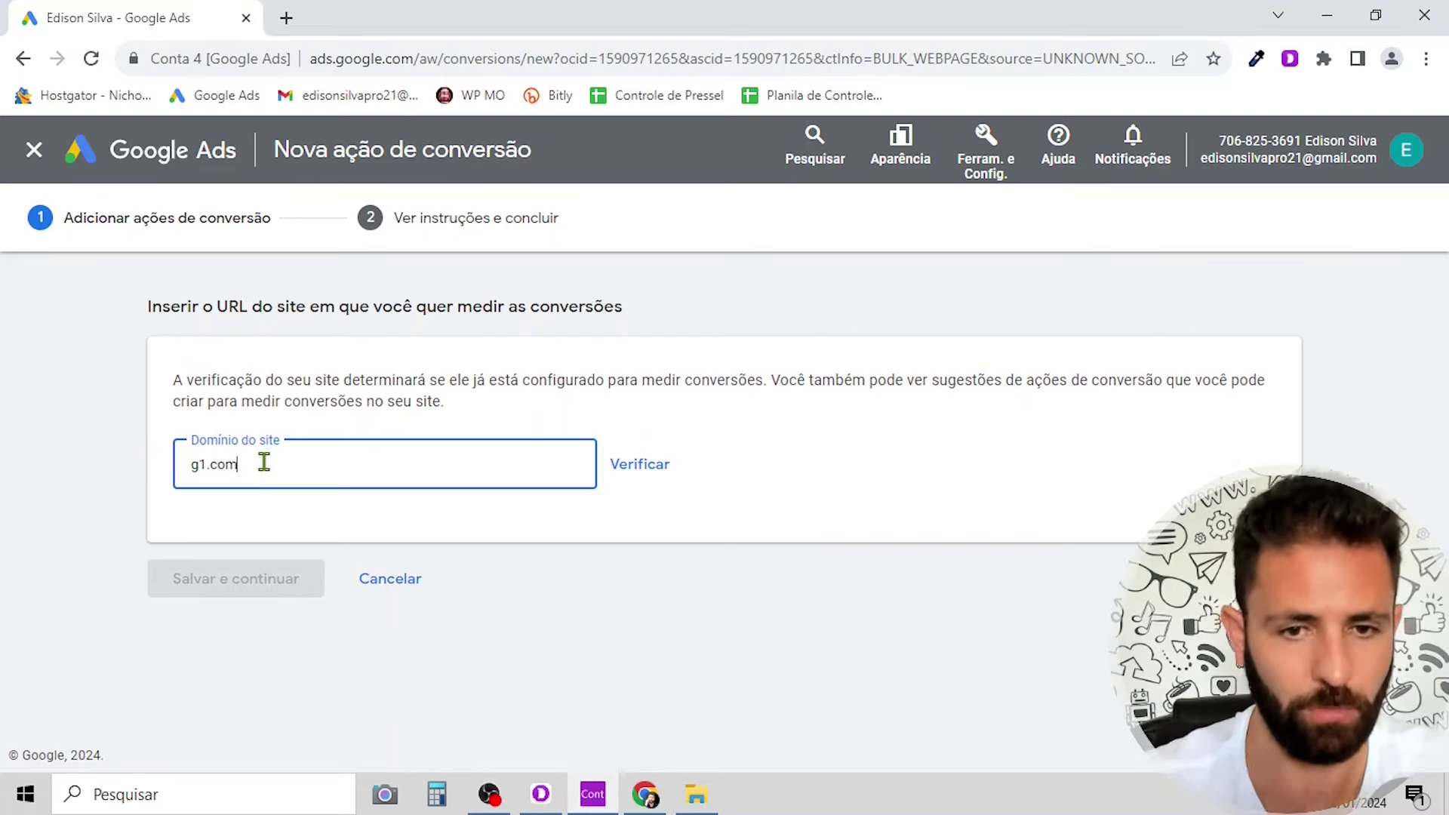
click(625, 472)
- Add a conversion action manually using code and set its goal category to Compra
scroll(689, 462, down, 5)
scroll(688, 462, down, 9)
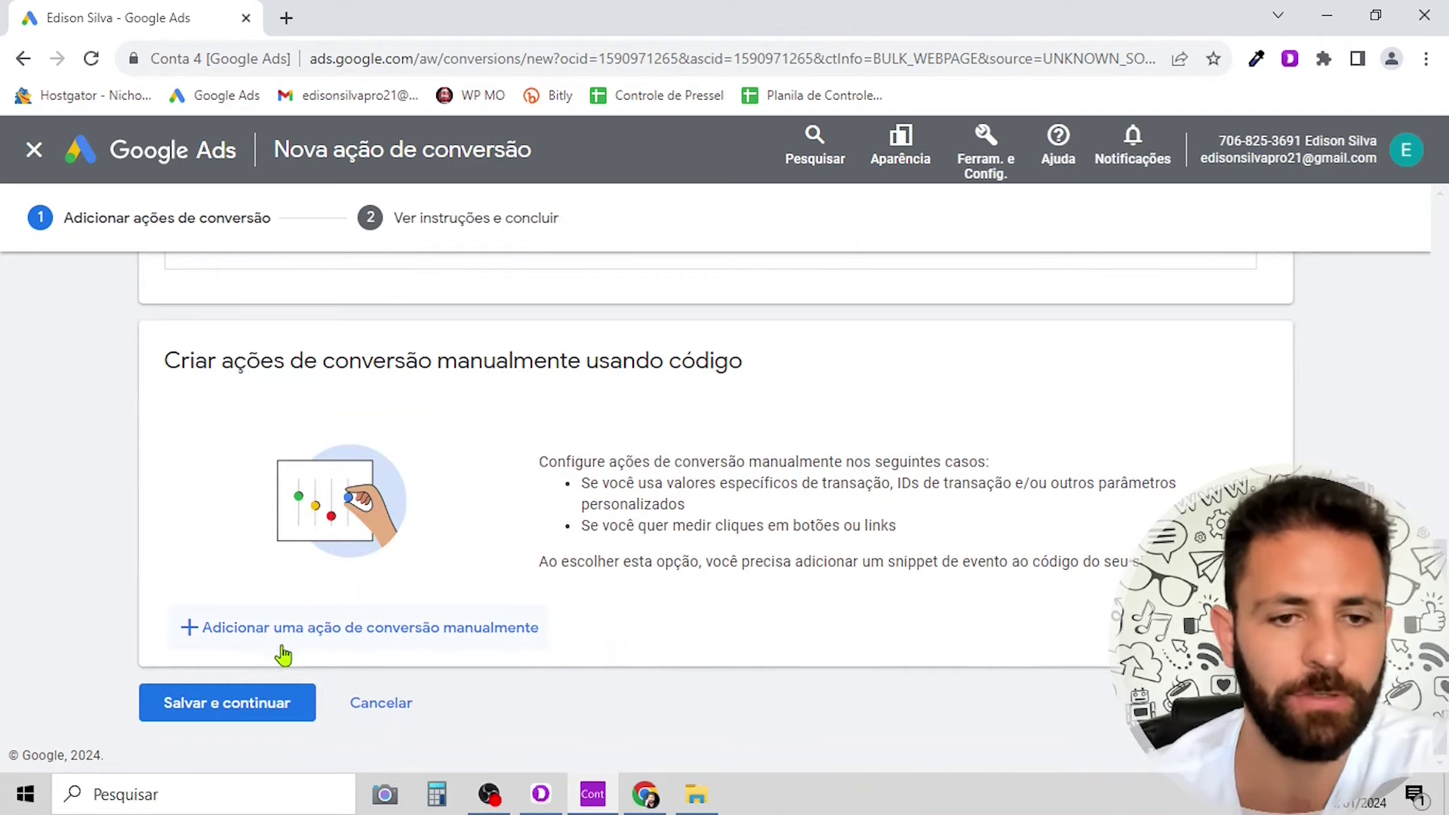
click(441, 632)
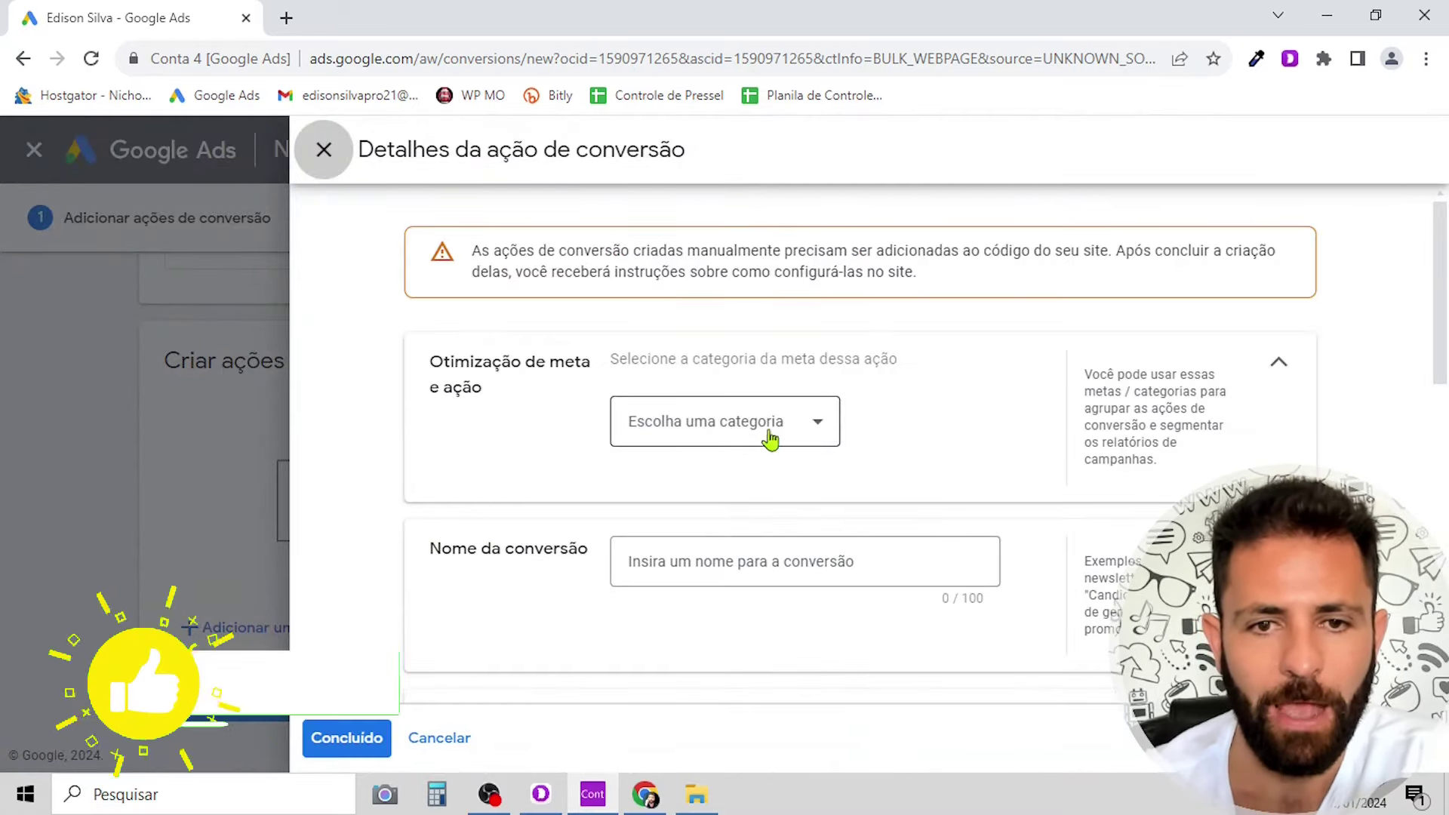
click(823, 440)
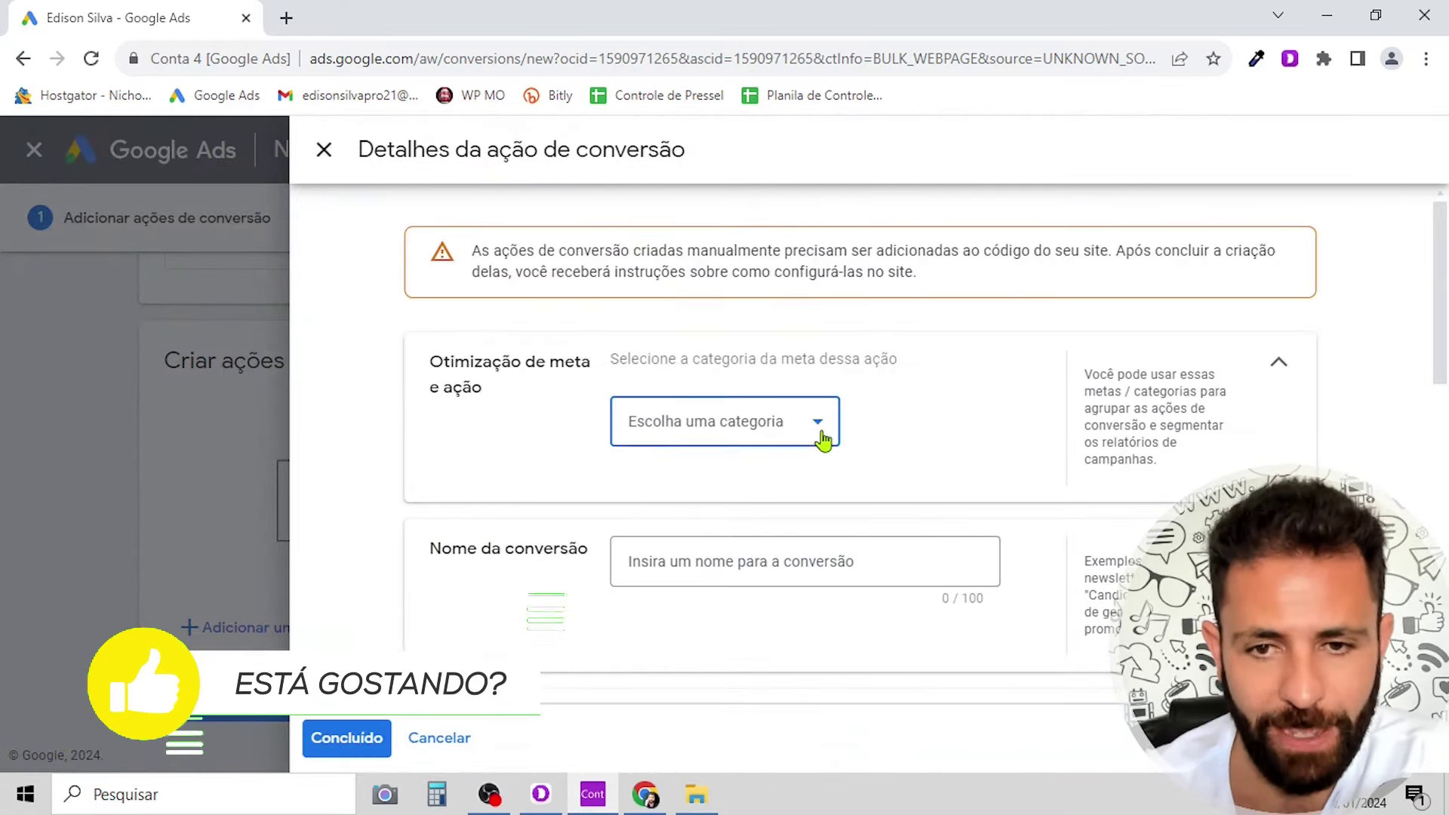
click(823, 440)
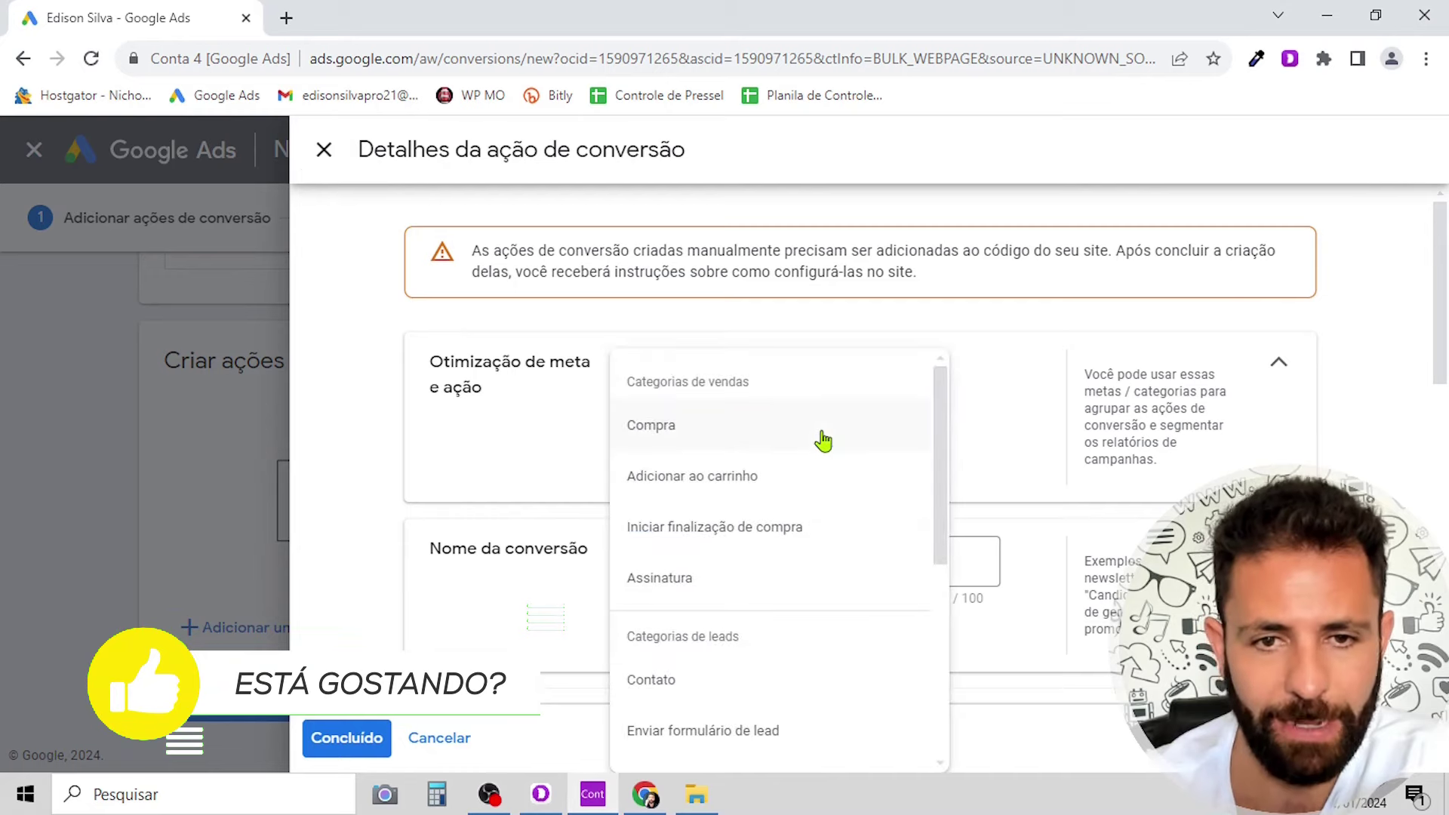
click(679, 433)
- Name the conversion "Tag Google Ads - Braip - Hialuroni Caps"
scroll(667, 453, down, 2)
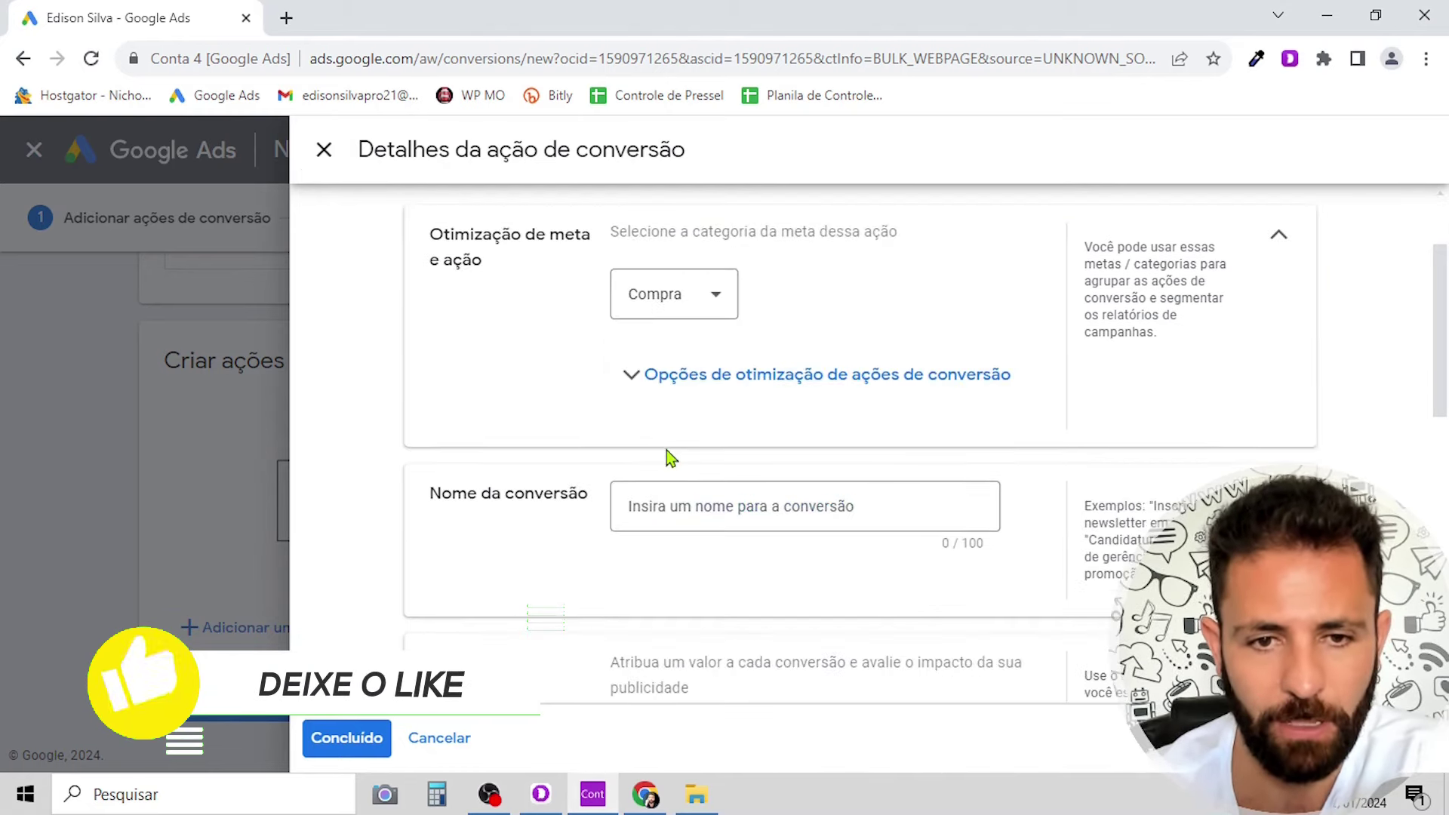
click(642, 514)
text(Tag Google Ads - Braip - Hialuroni Ca)
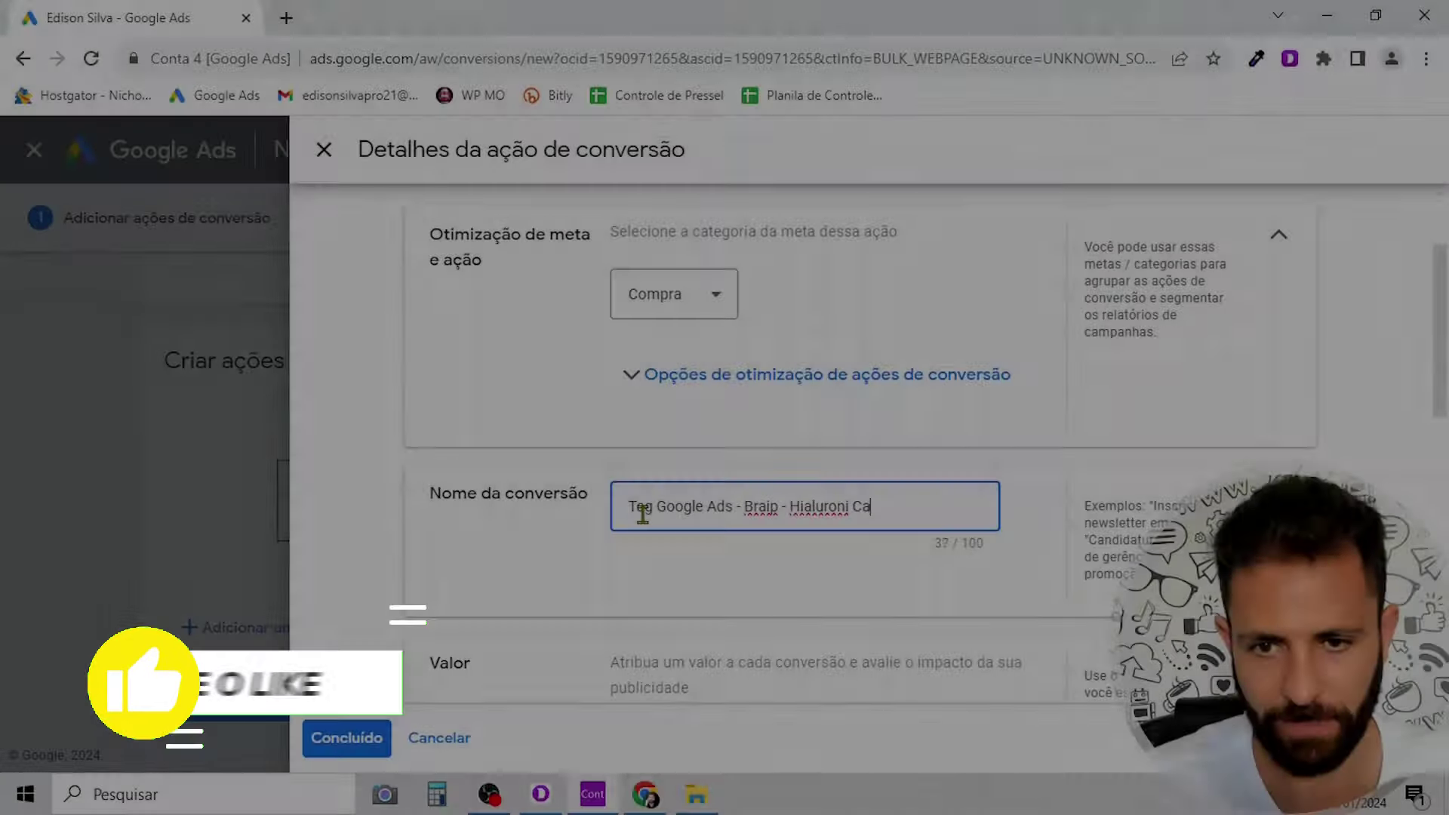
text(pil)
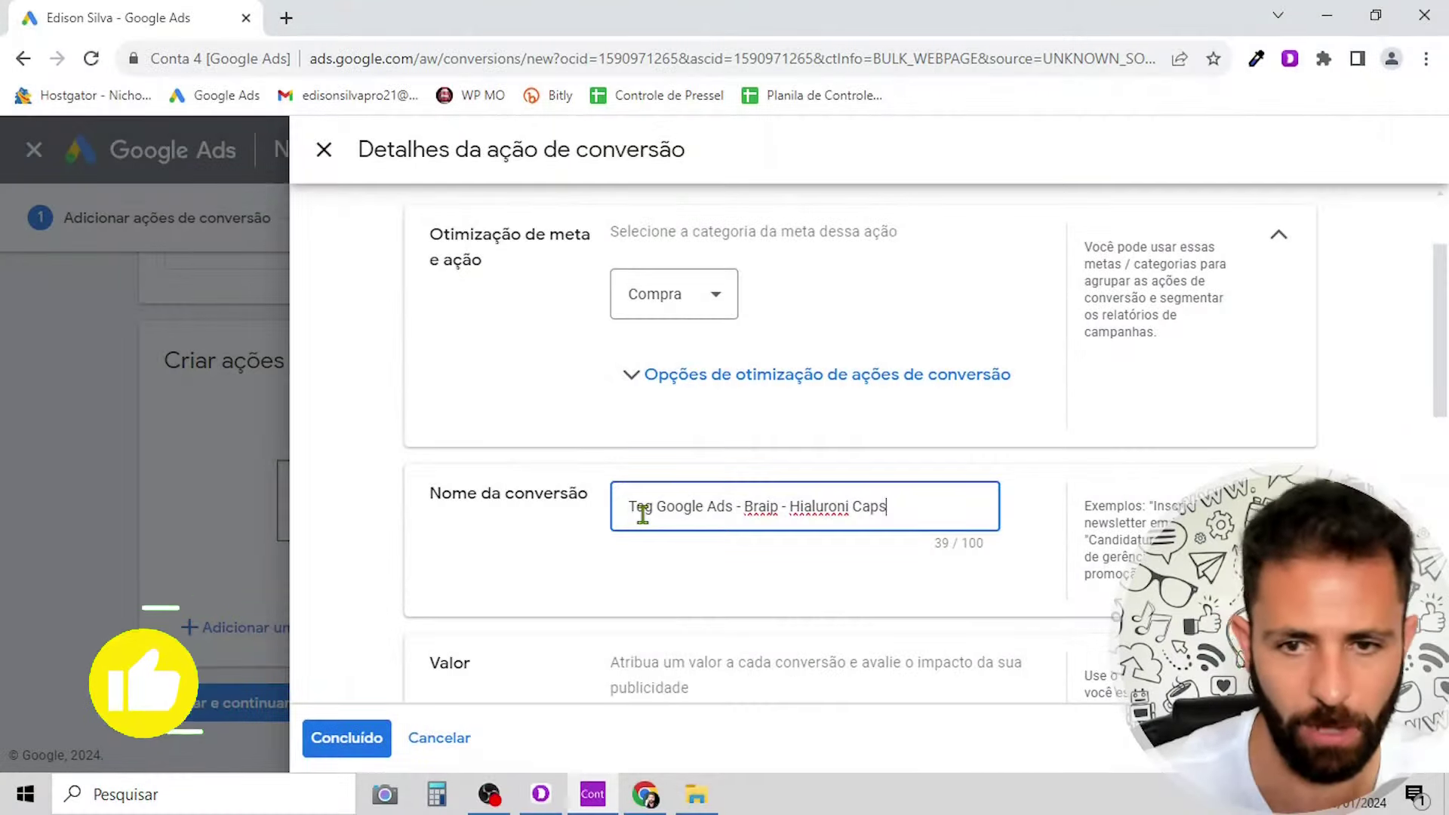
- Set the conversion's value option to use different values for each conversion
scroll(641, 508, down, 5)
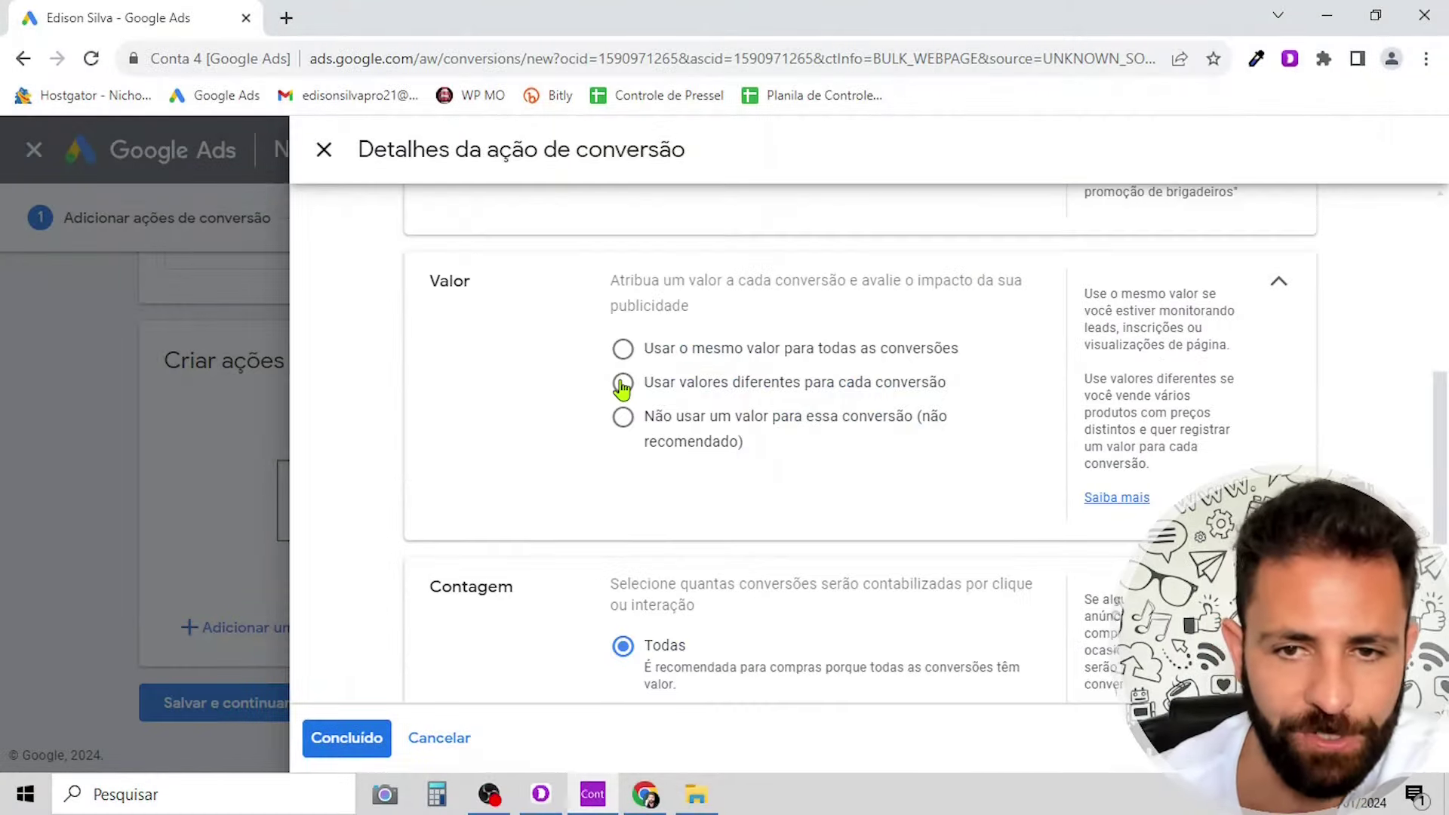
click(621, 386)
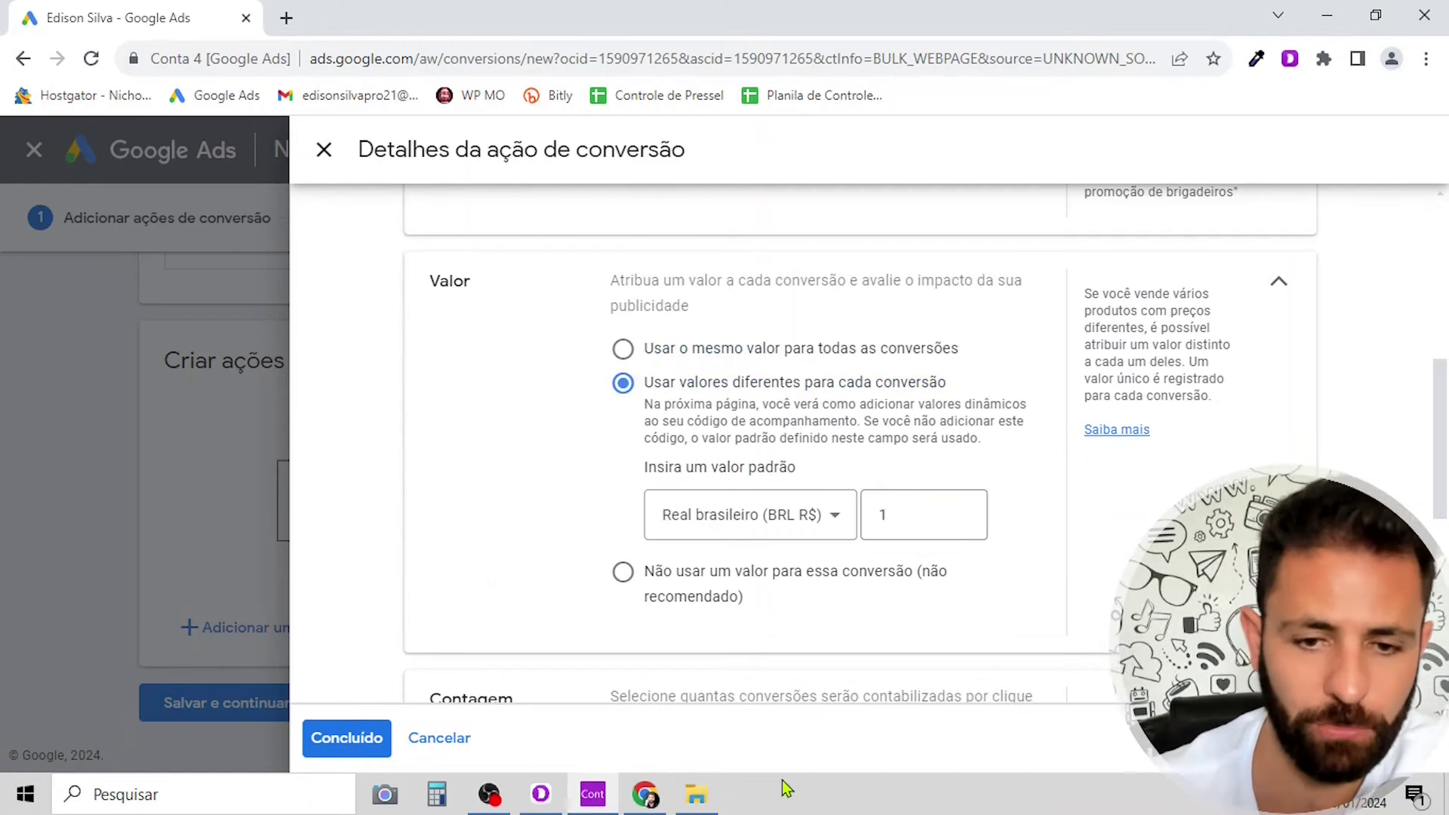
click(646, 794)
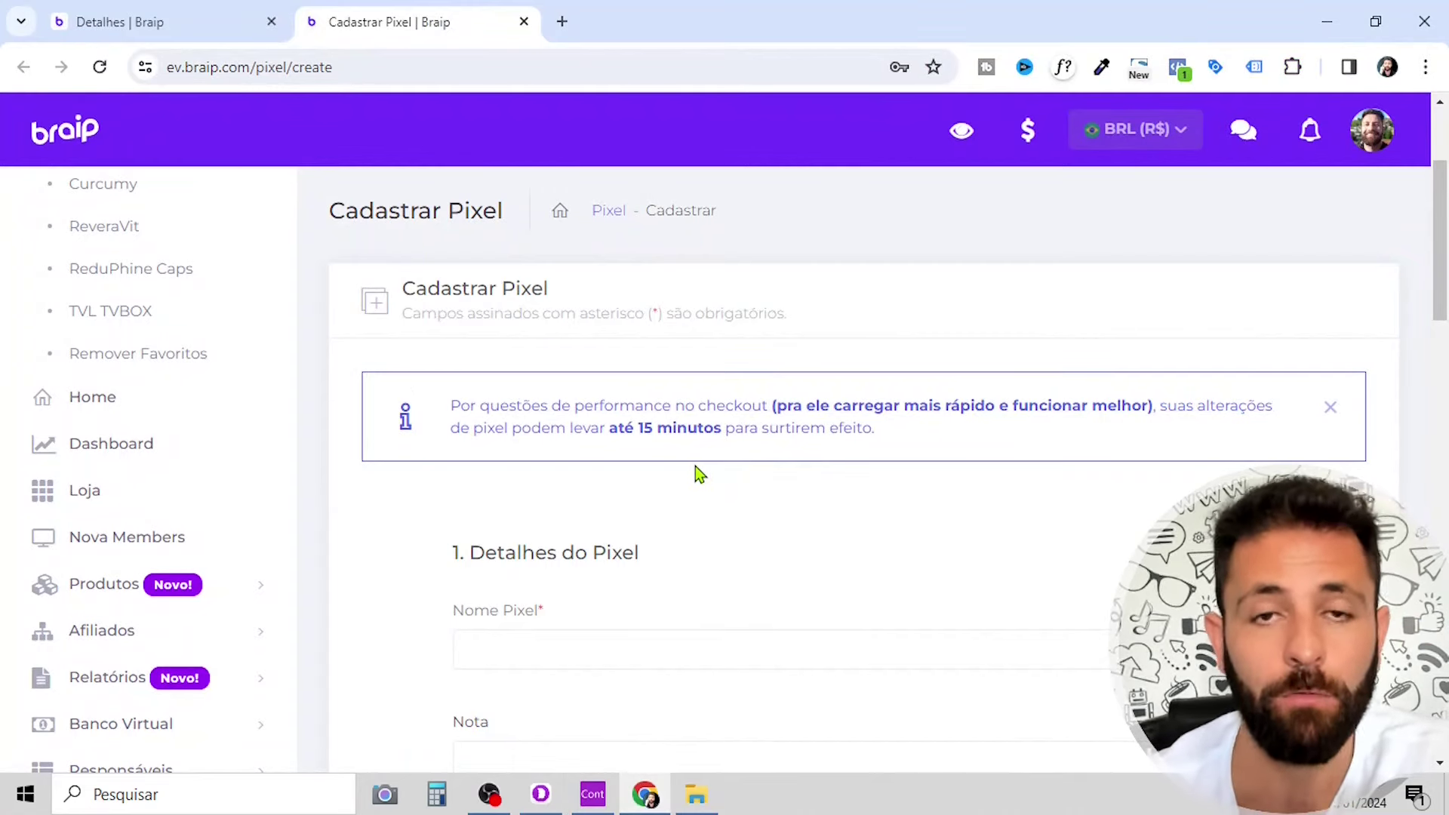
click(645, 794)
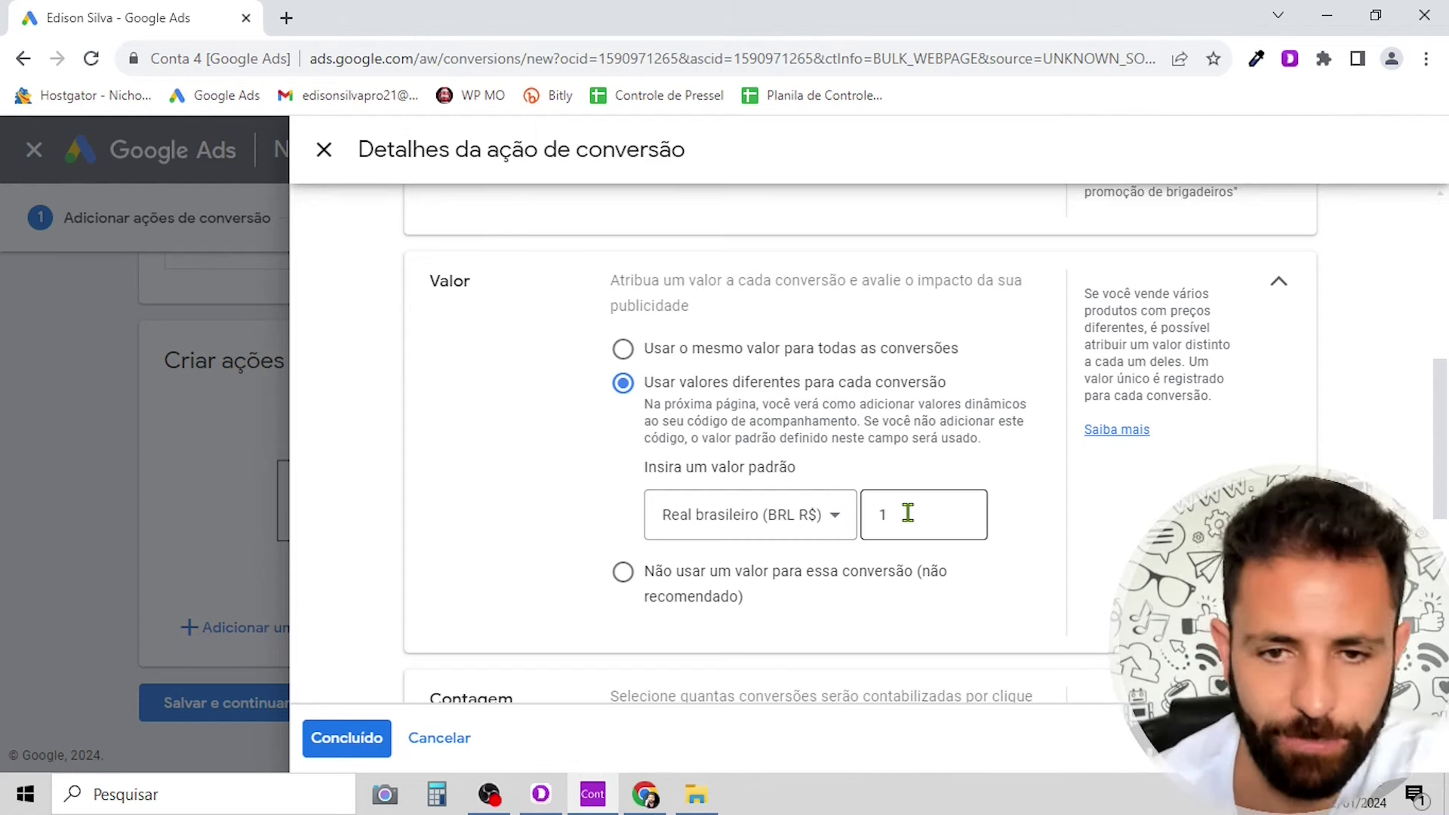
- Review the counting, conversion window and attribution settings, finish the conversion action's details, and save to continue to the tag instructions
scroll(831, 495, down, 3)
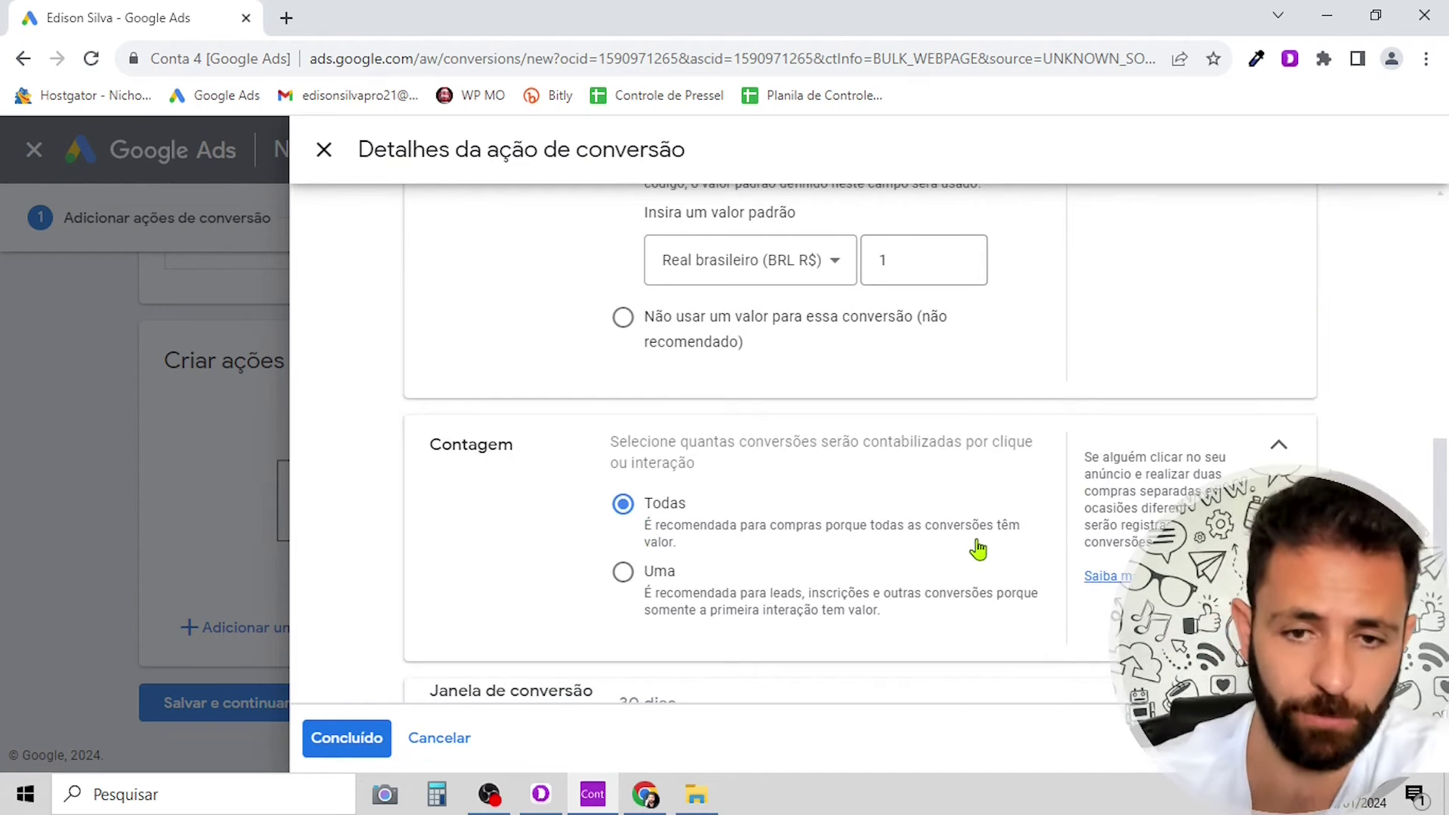
scroll(791, 514, down, 4)
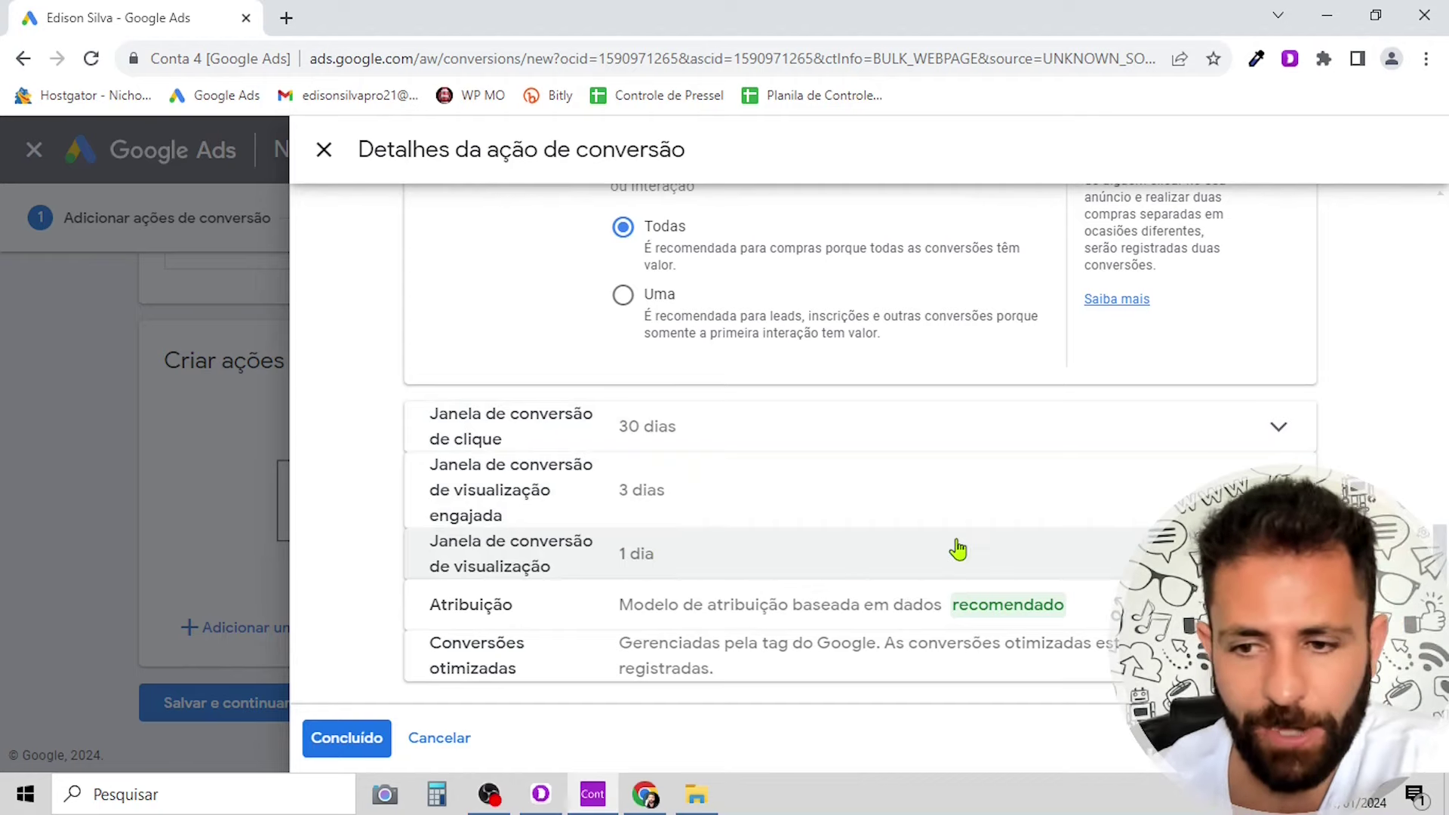
click(346, 739)
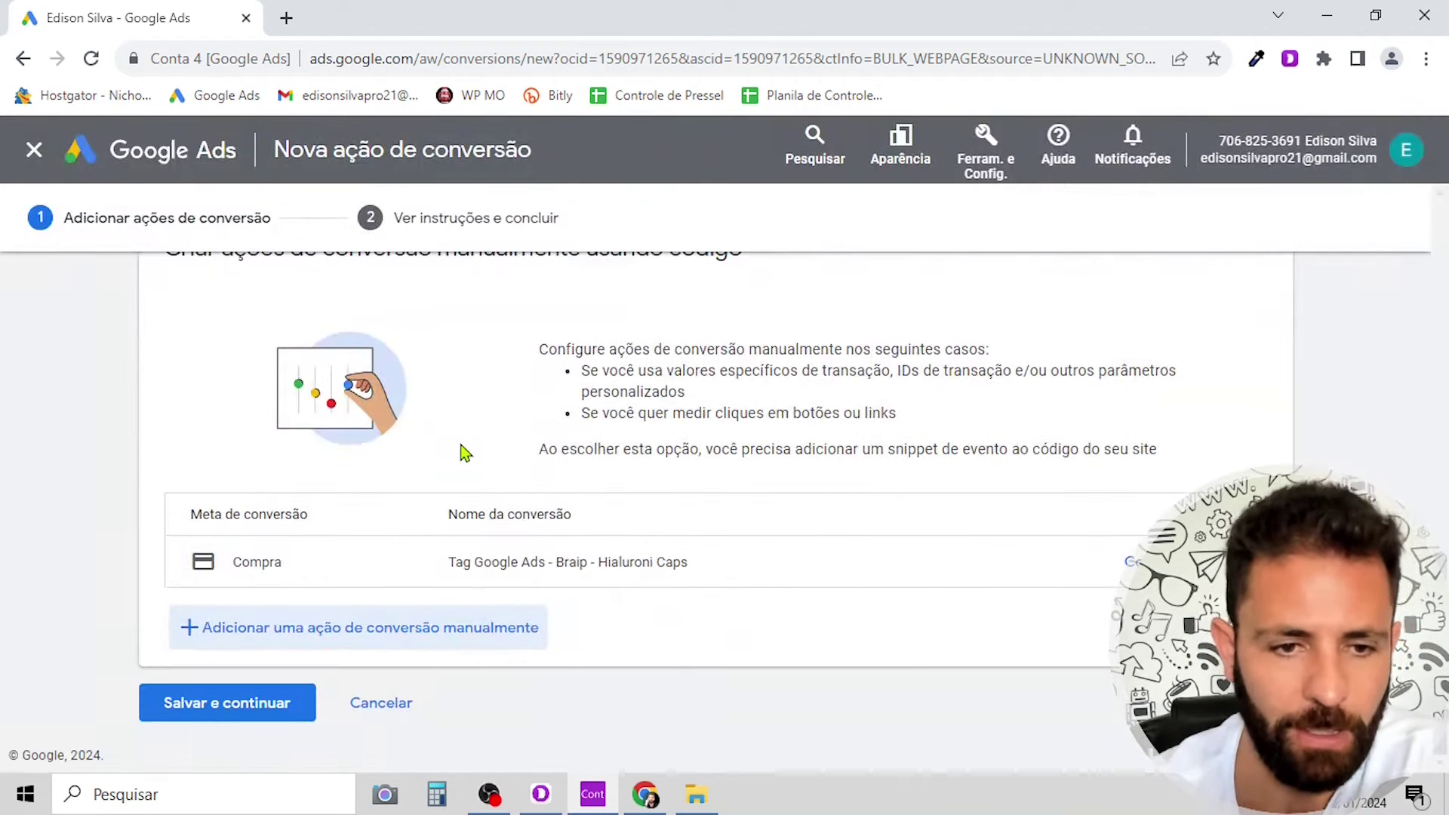
click(249, 713)
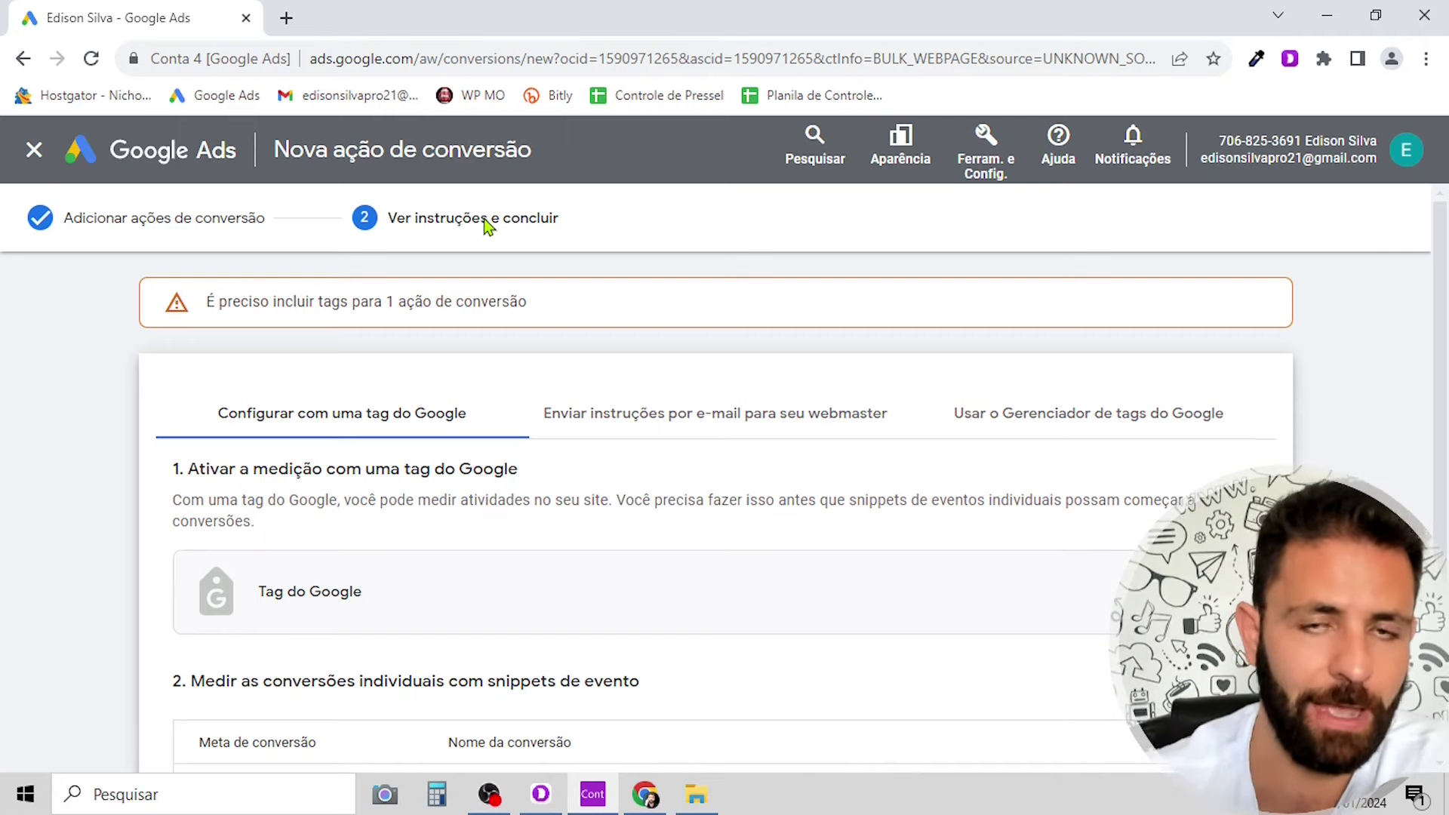
- Review the Google tag setup instructions and open the event snippet for the Hialuroni Caps conversion action
scroll(712, 278, down, 3)
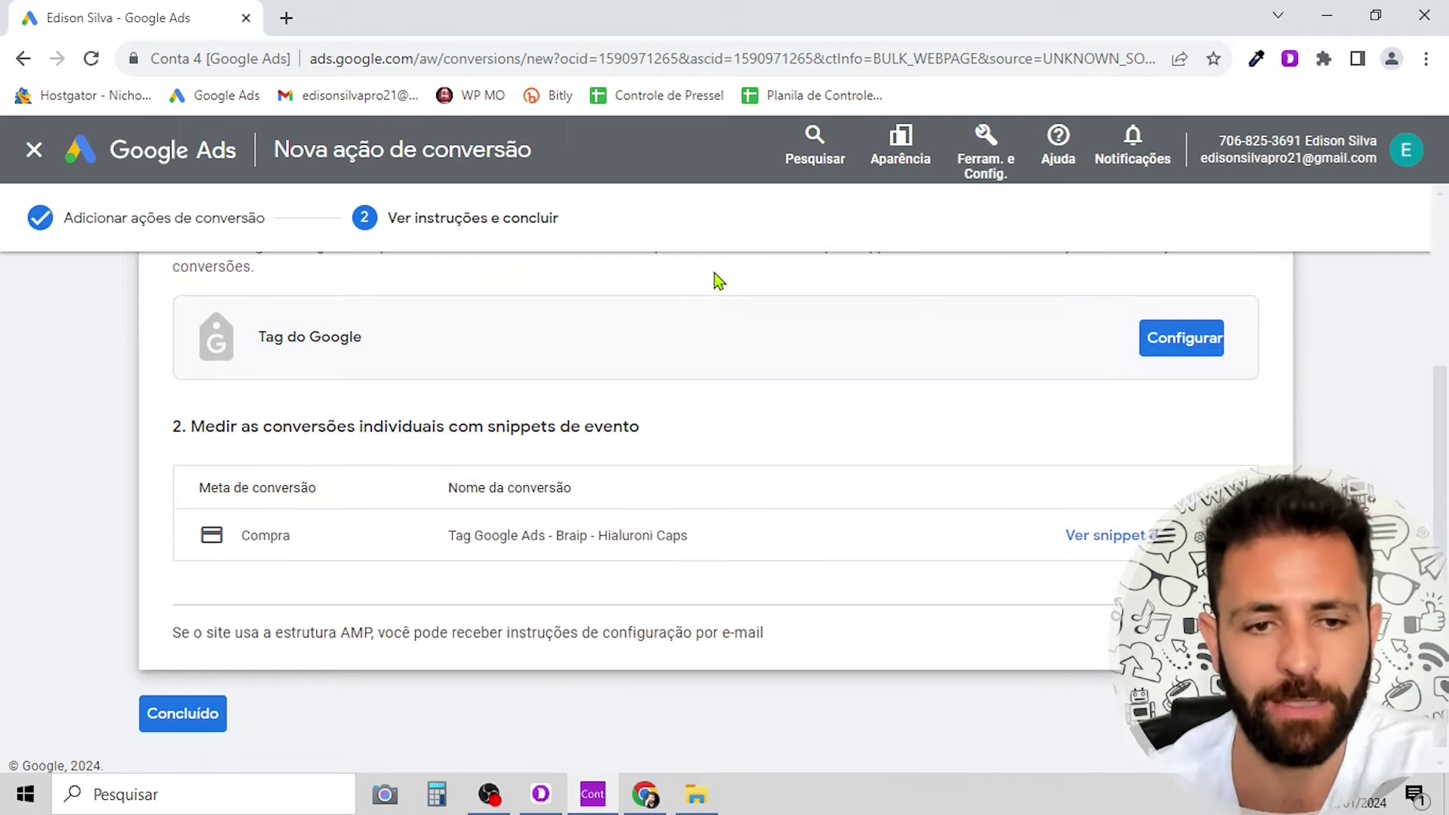
scroll(711, 320, up, 3)
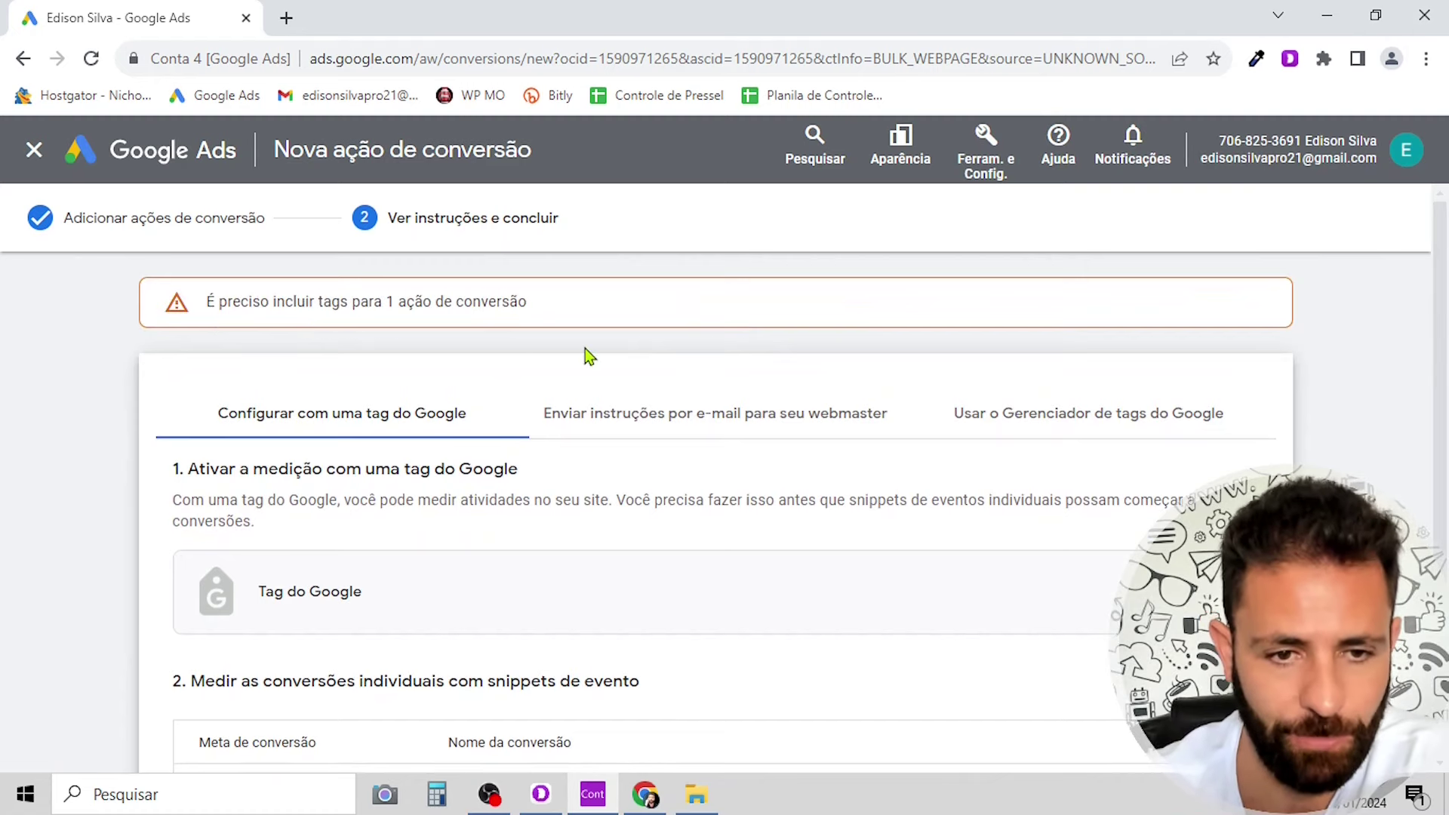
scroll(400, 486, down, 2)
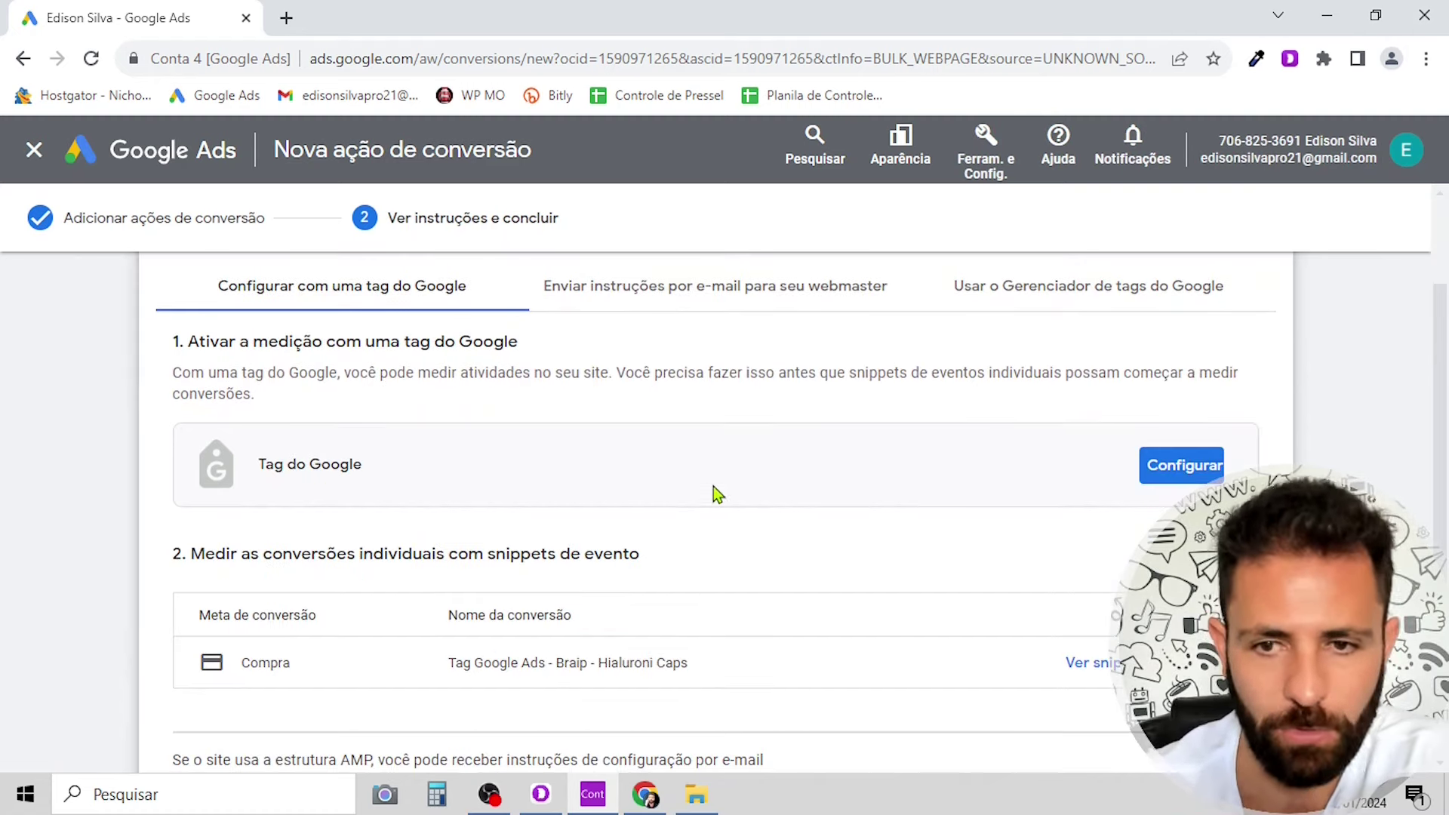
scroll(718, 495, down, 2)
scroll(645, 385, down, 1)
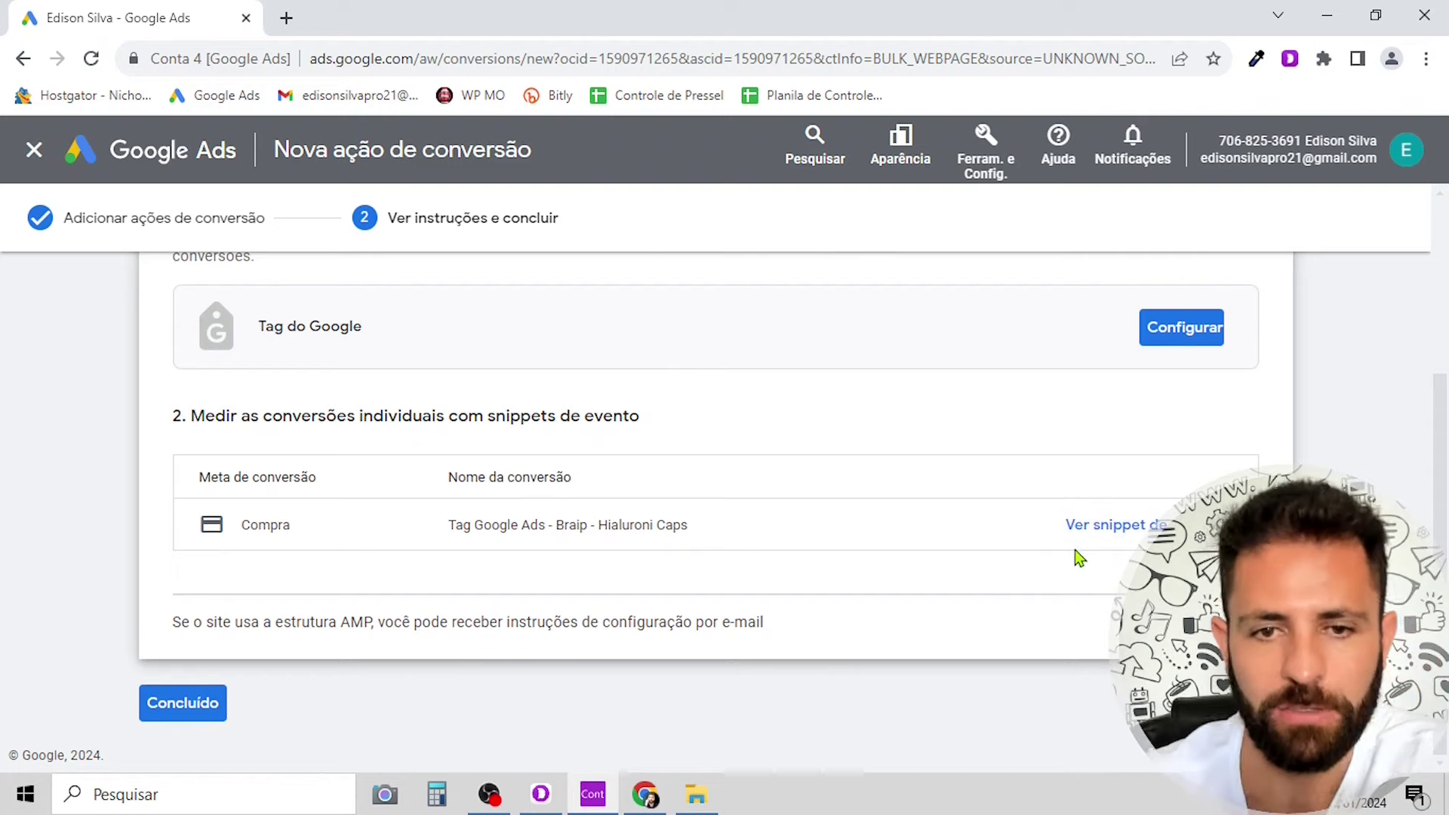
click(1139, 541)
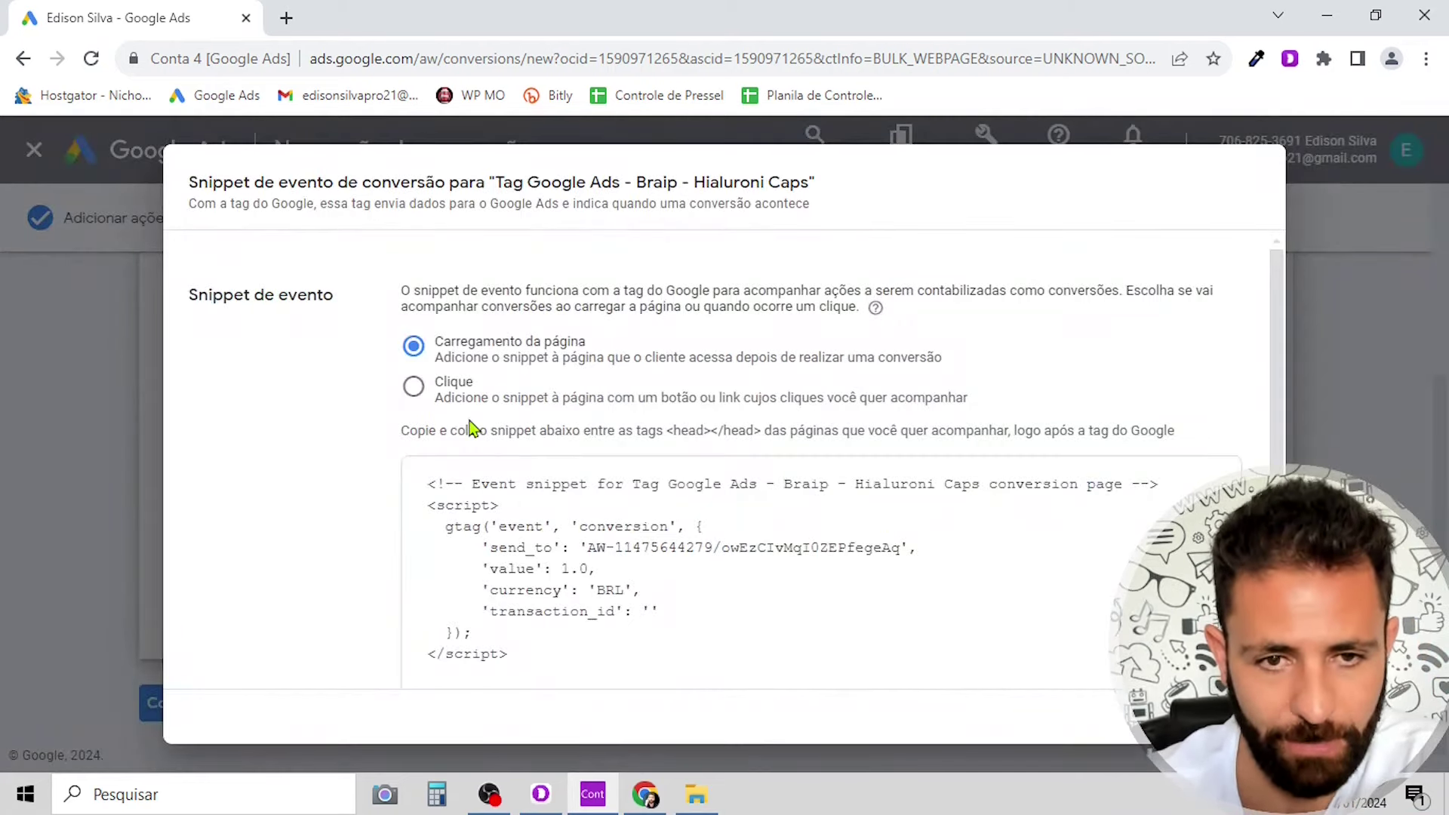
- Copy the conversion's page-load event snippet into a new blank Notepad document
scroll(494, 428, down, 2)
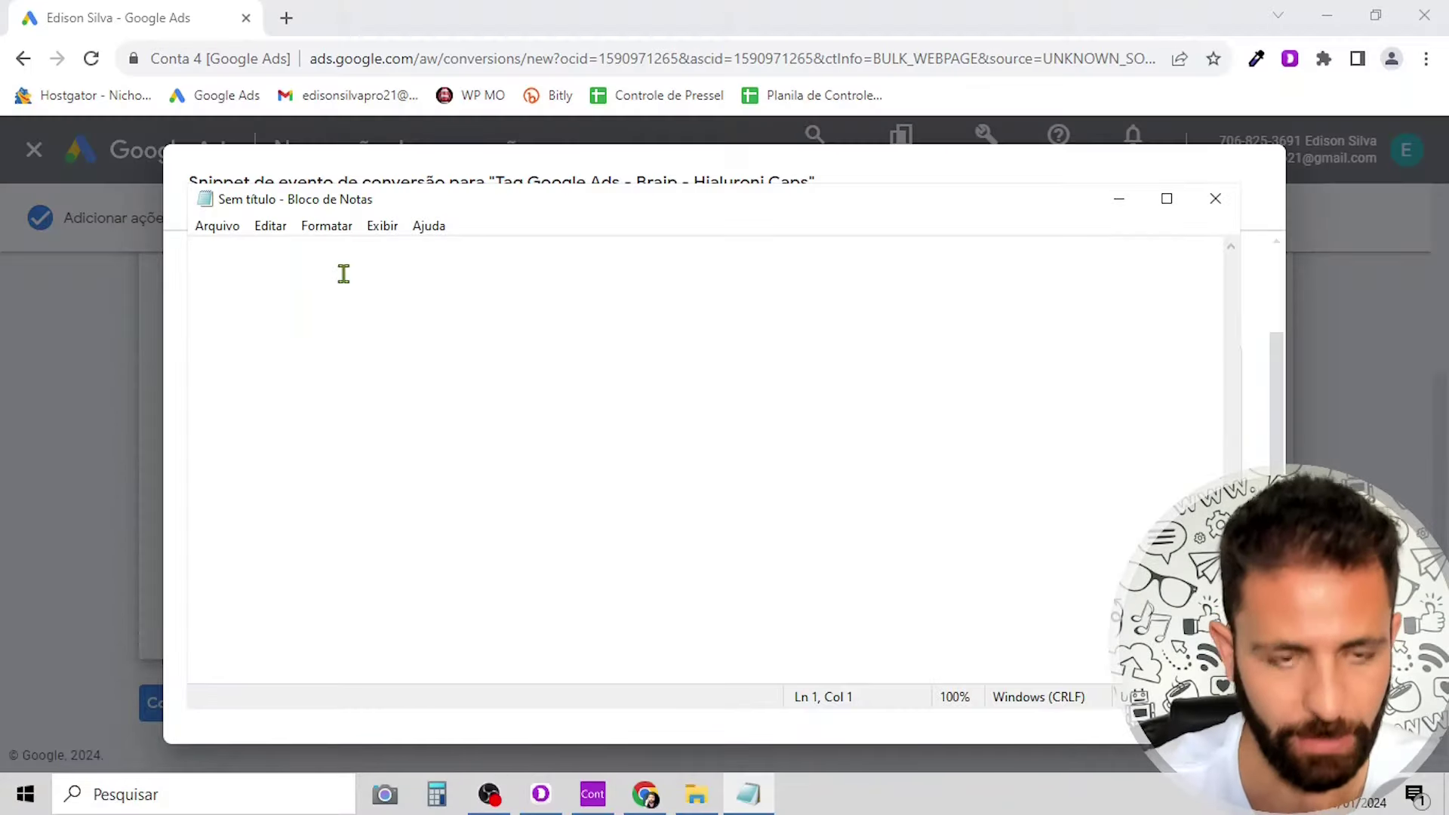
key(ctrl+v)
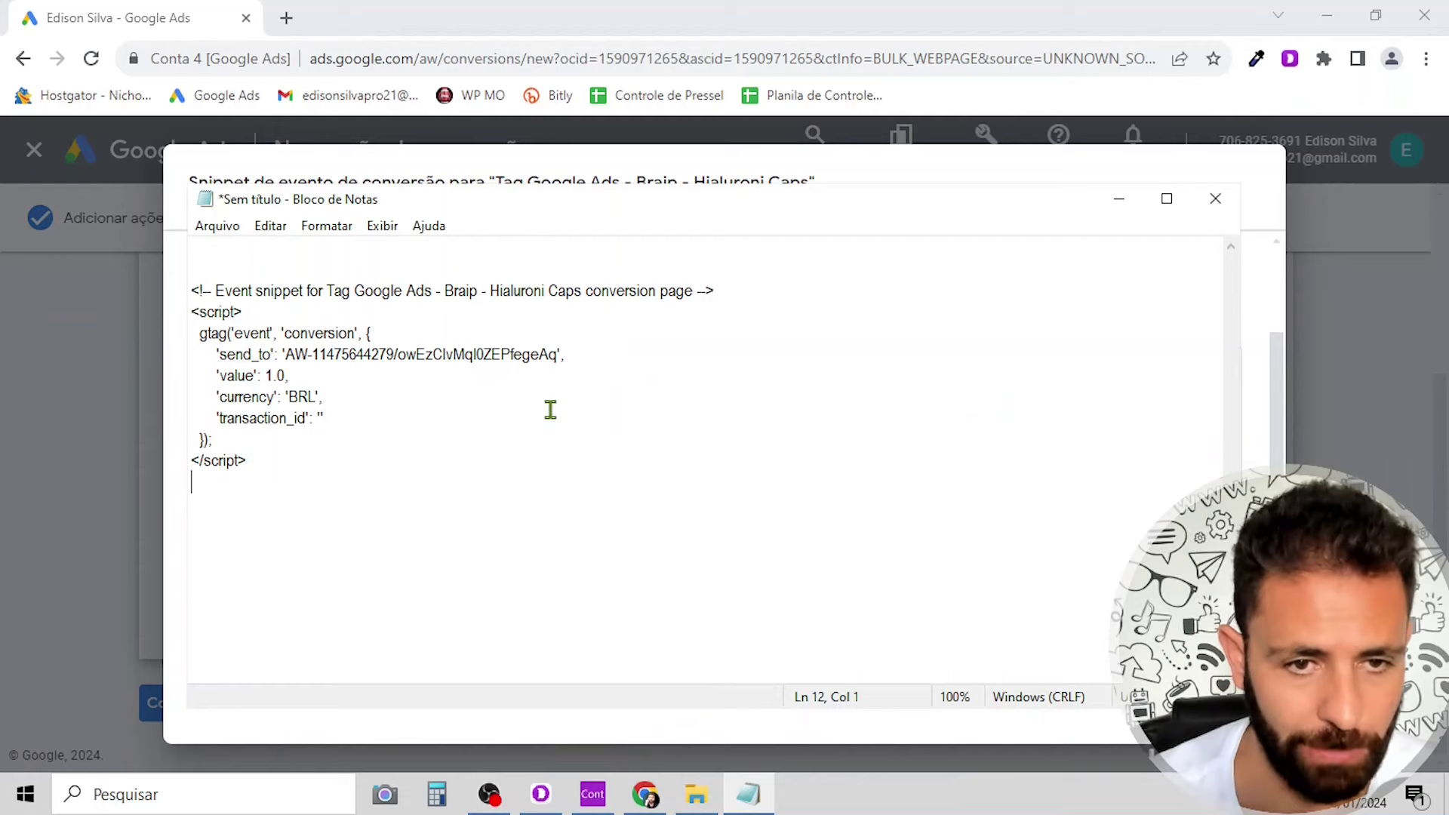
scroll(550, 410, up, 4)
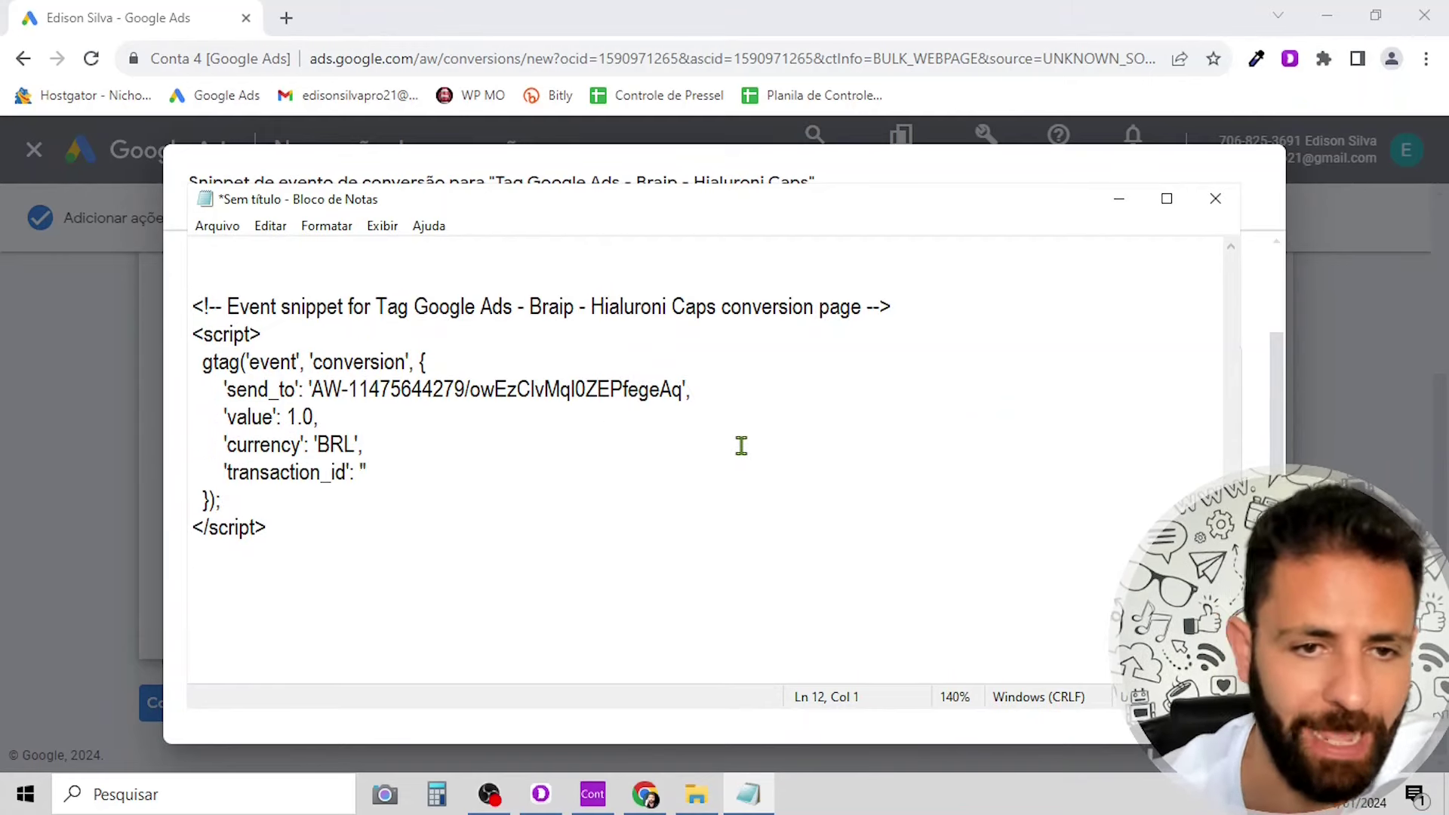
- Examine the event line and the conversion ID in the snippet's send_to value
click(353, 361)
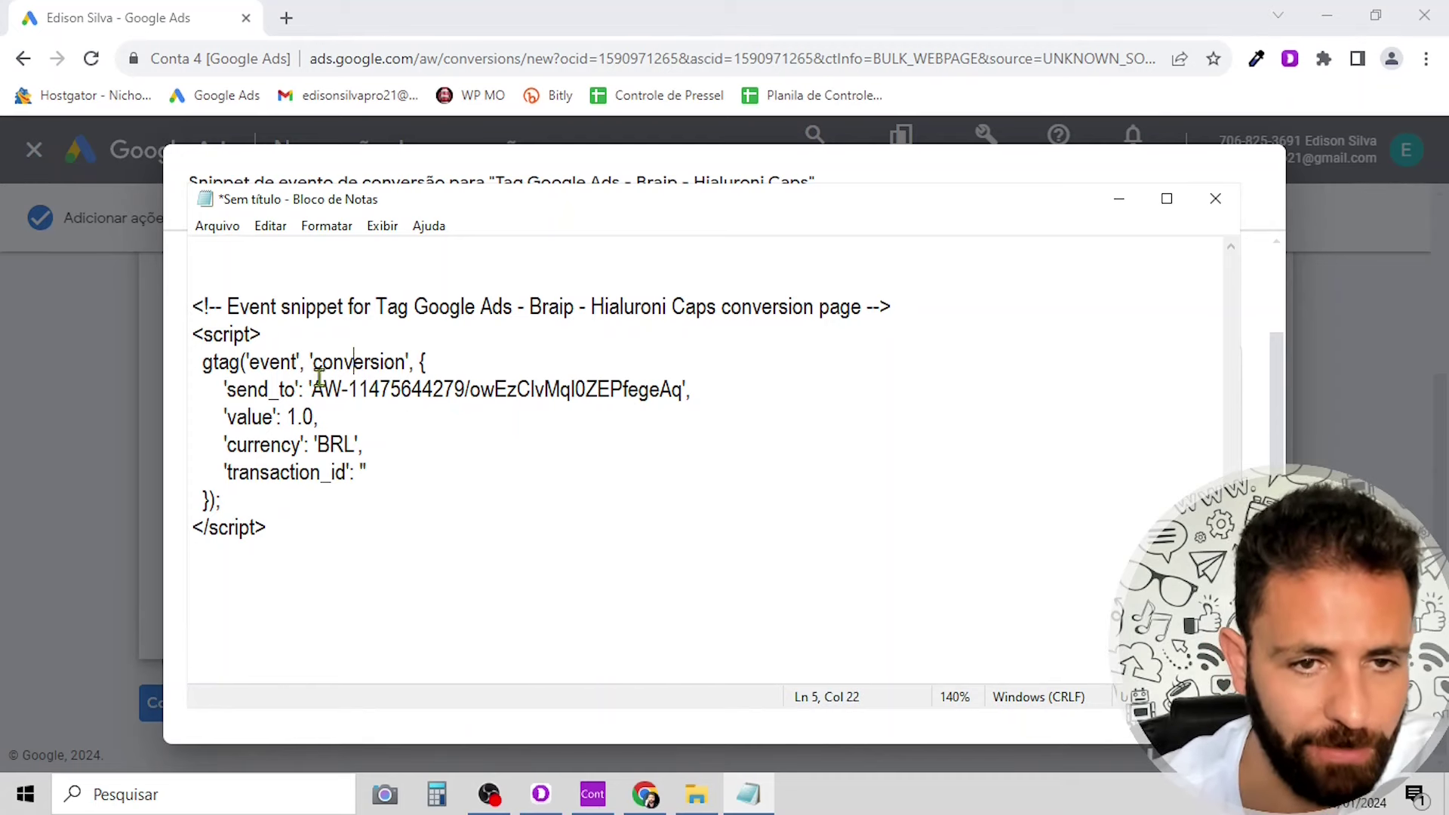
drag(249, 362, 365, 363)
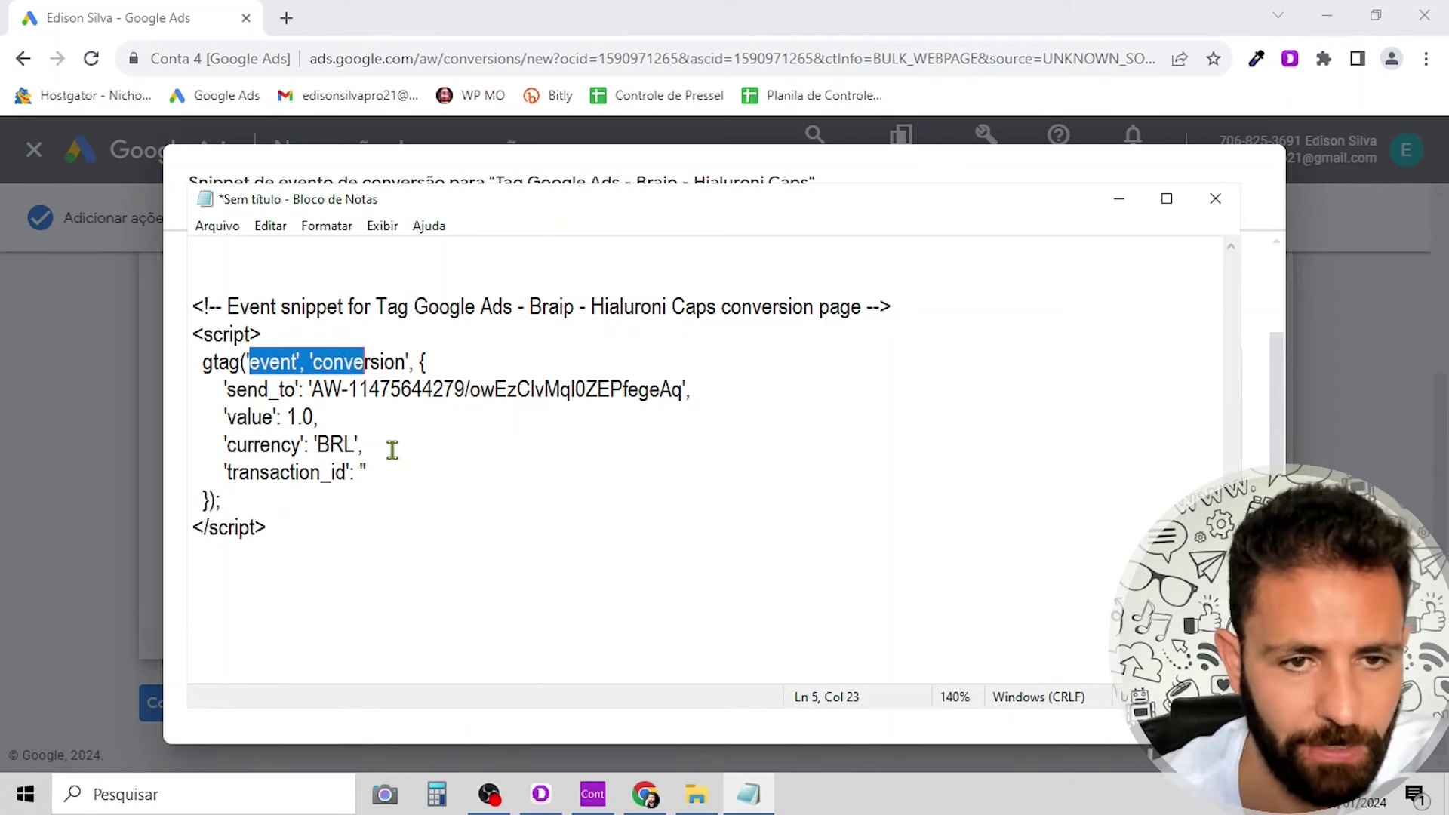
click(393, 450)
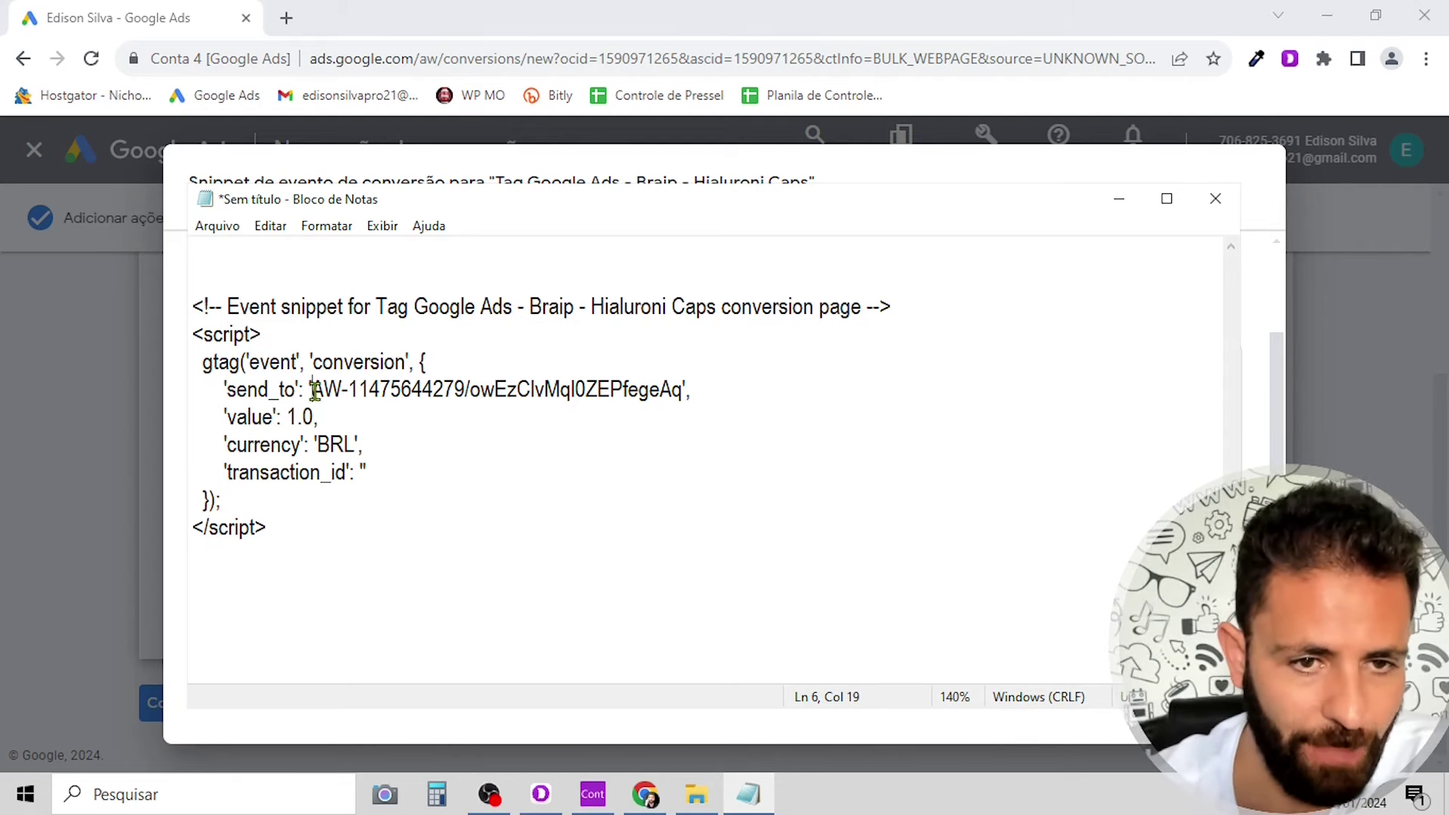
drag(314, 391, 461, 391)
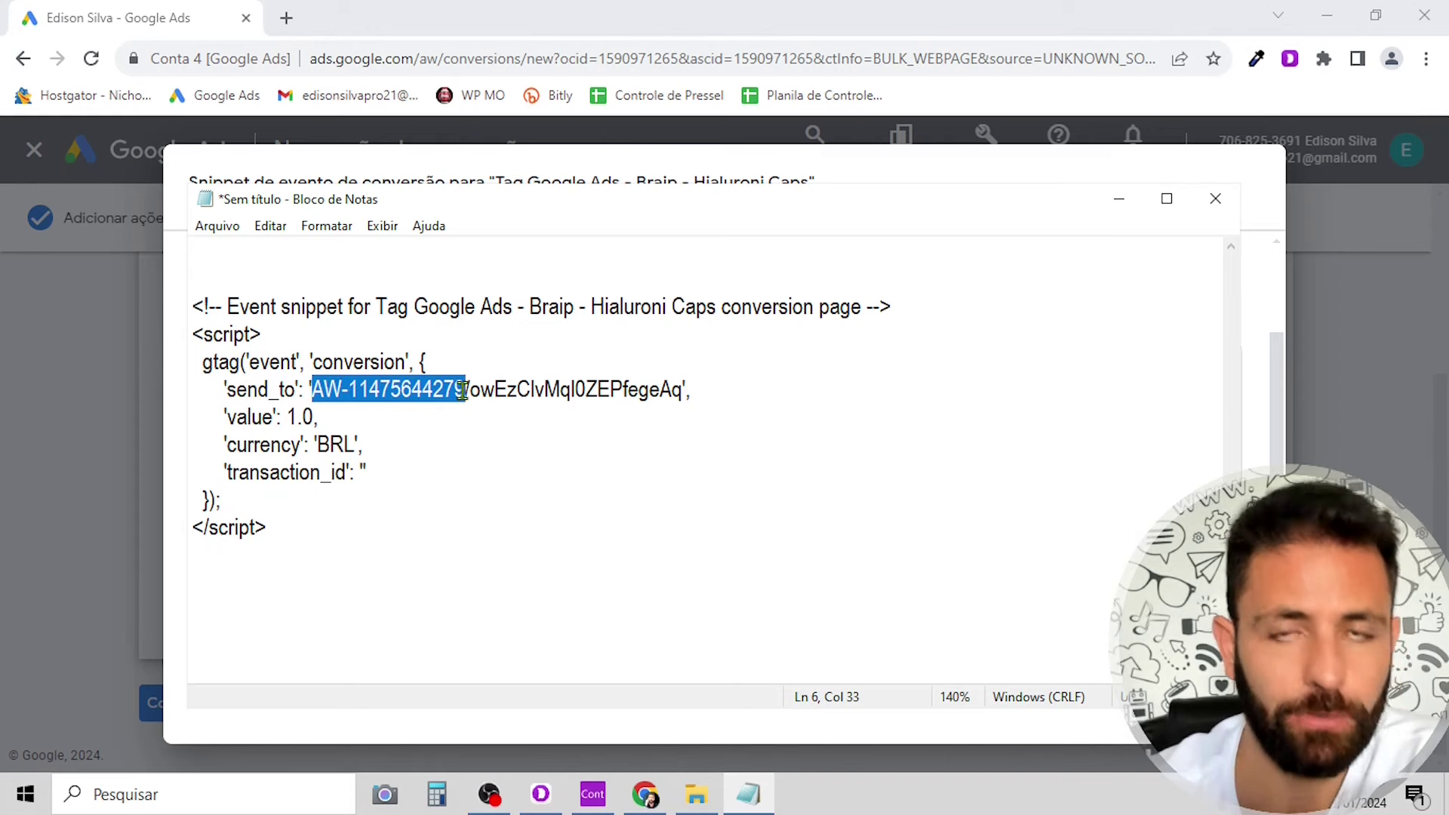
click(473, 438)
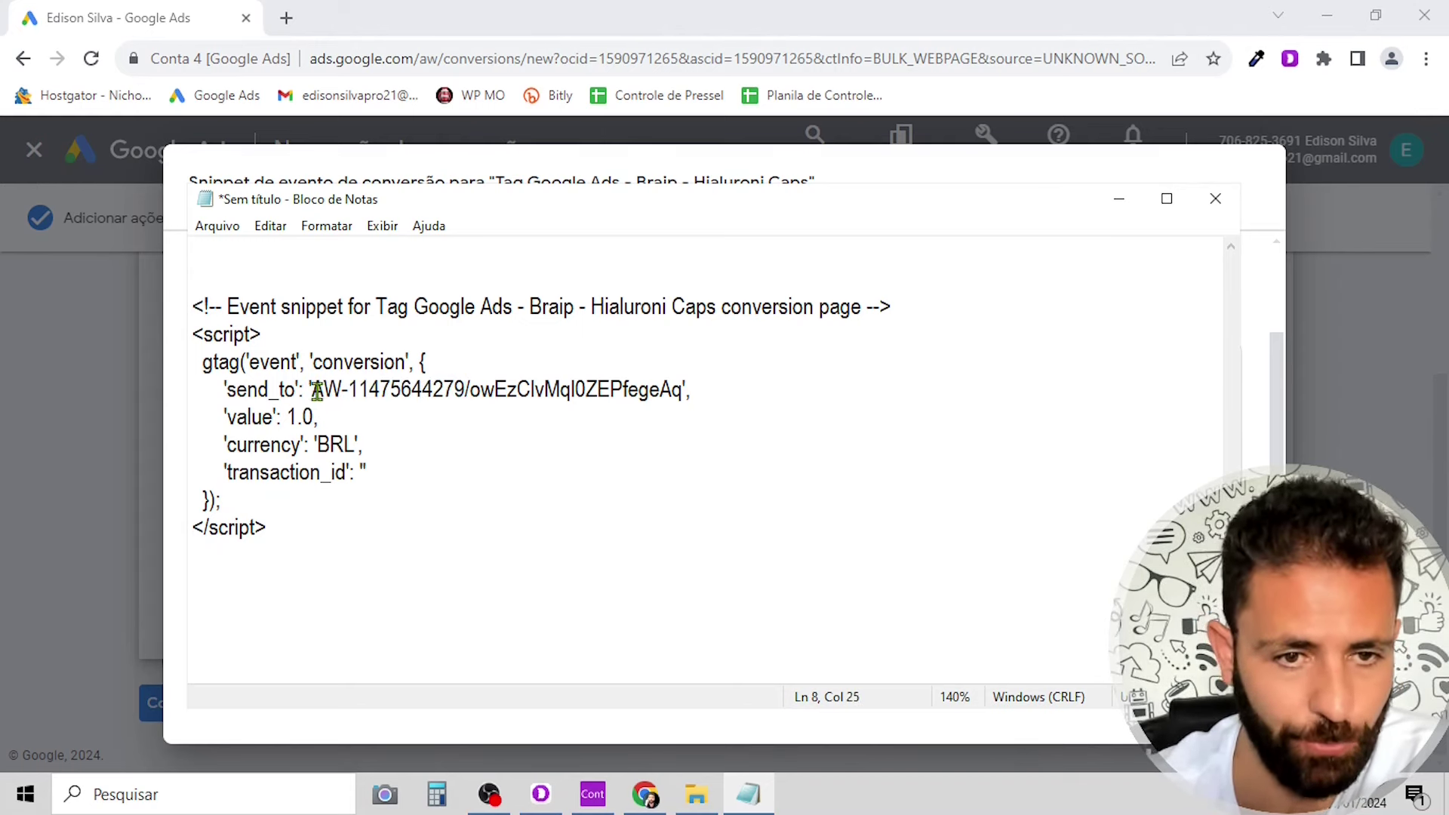
drag(313, 390, 461, 390)
click(485, 444)
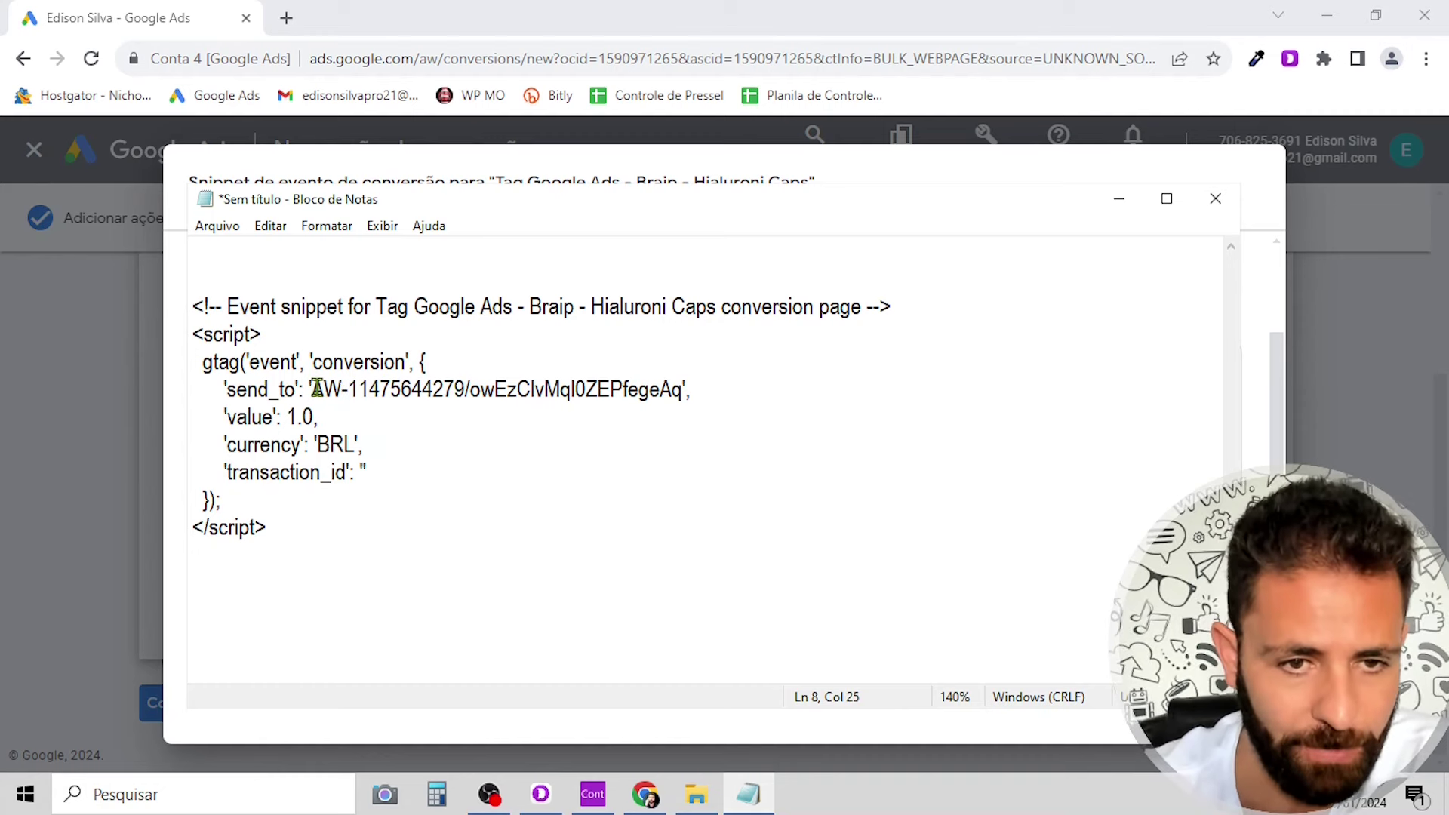
- Examine the two parts of the snippet's send_to value: the conversion ID before the slash and the conversion label after it
drag(313, 390, 465, 391)
click(467, 414)
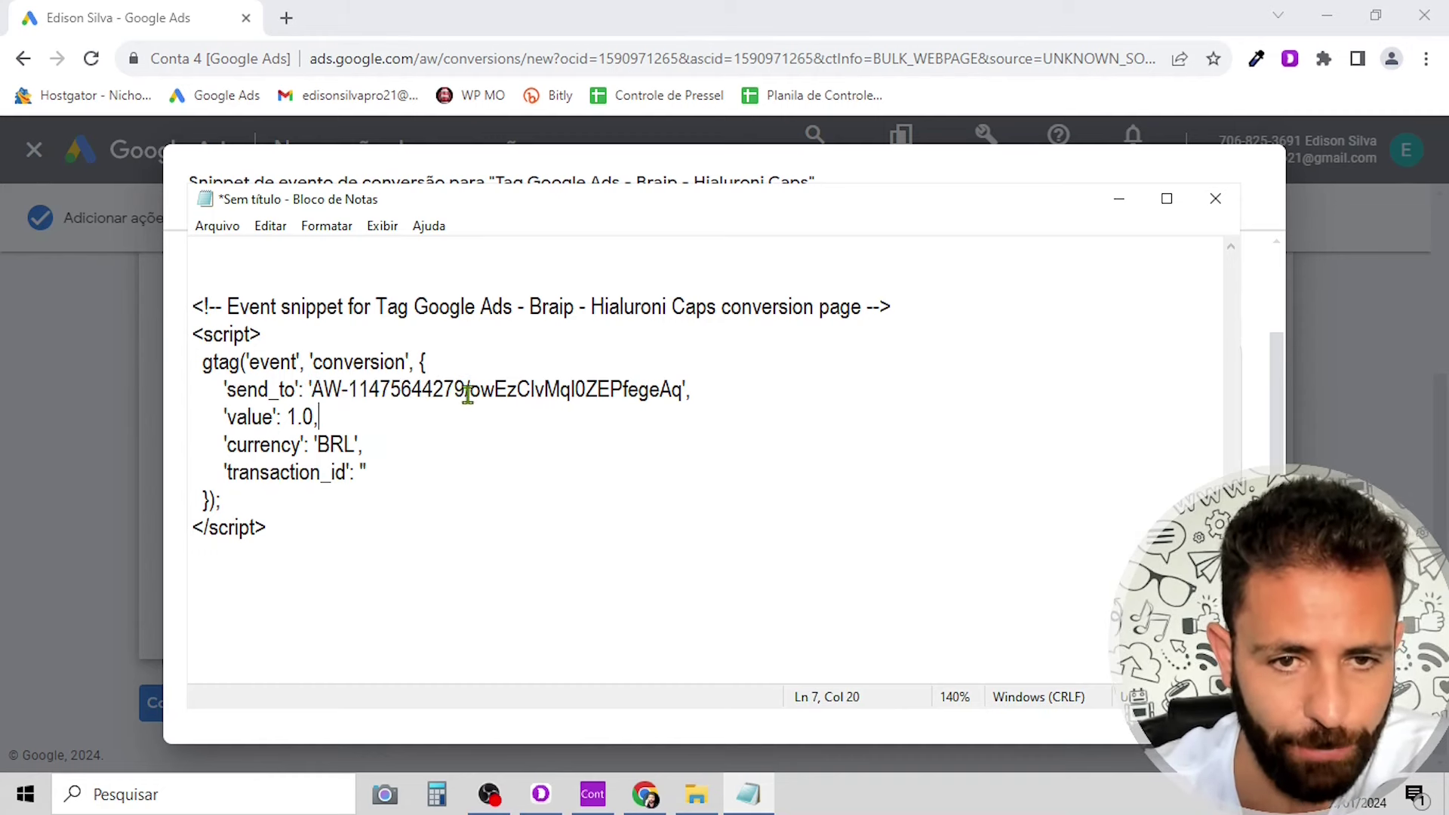
click(480, 445)
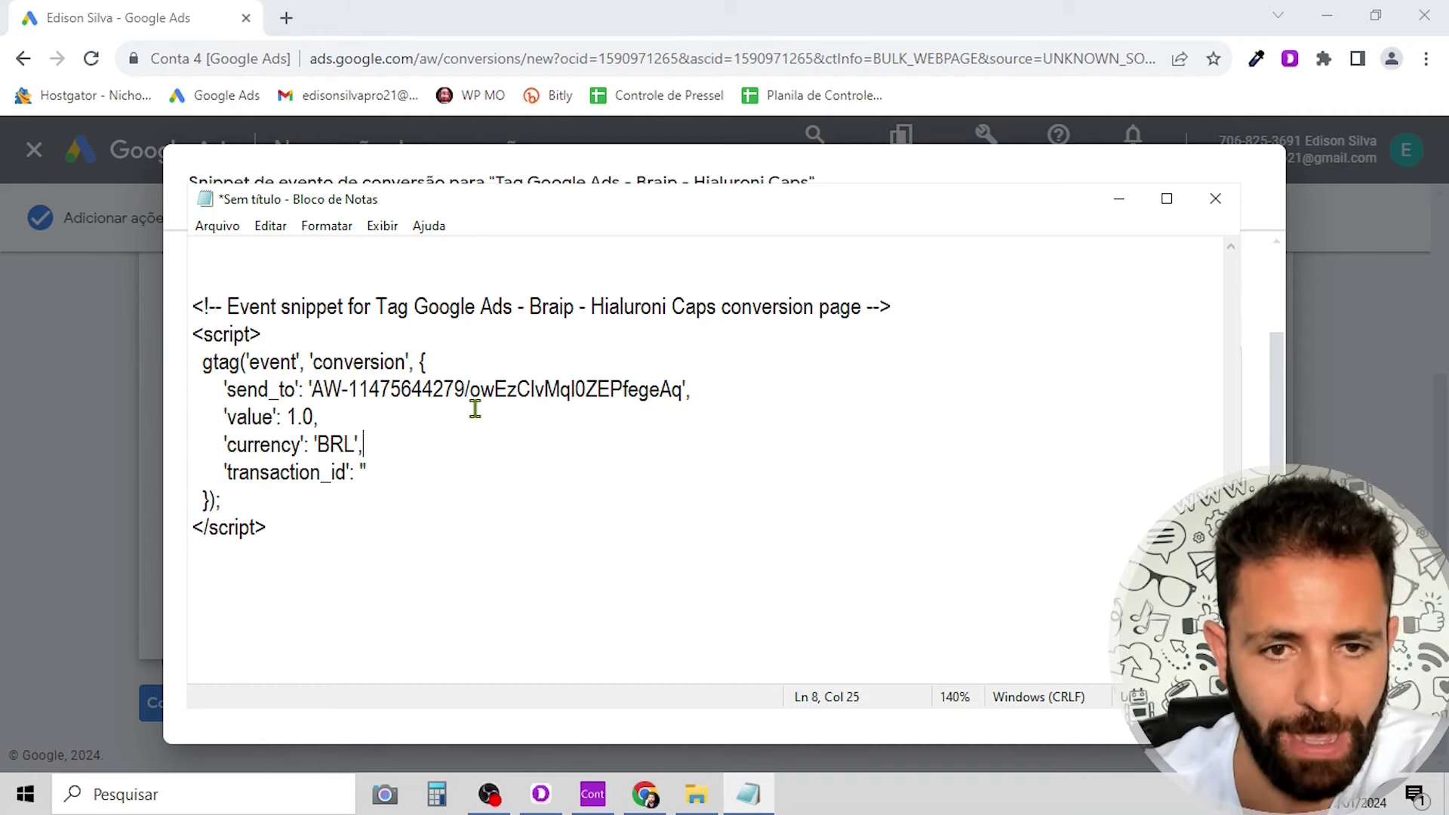
drag(473, 394, 683, 398)
click(683, 398)
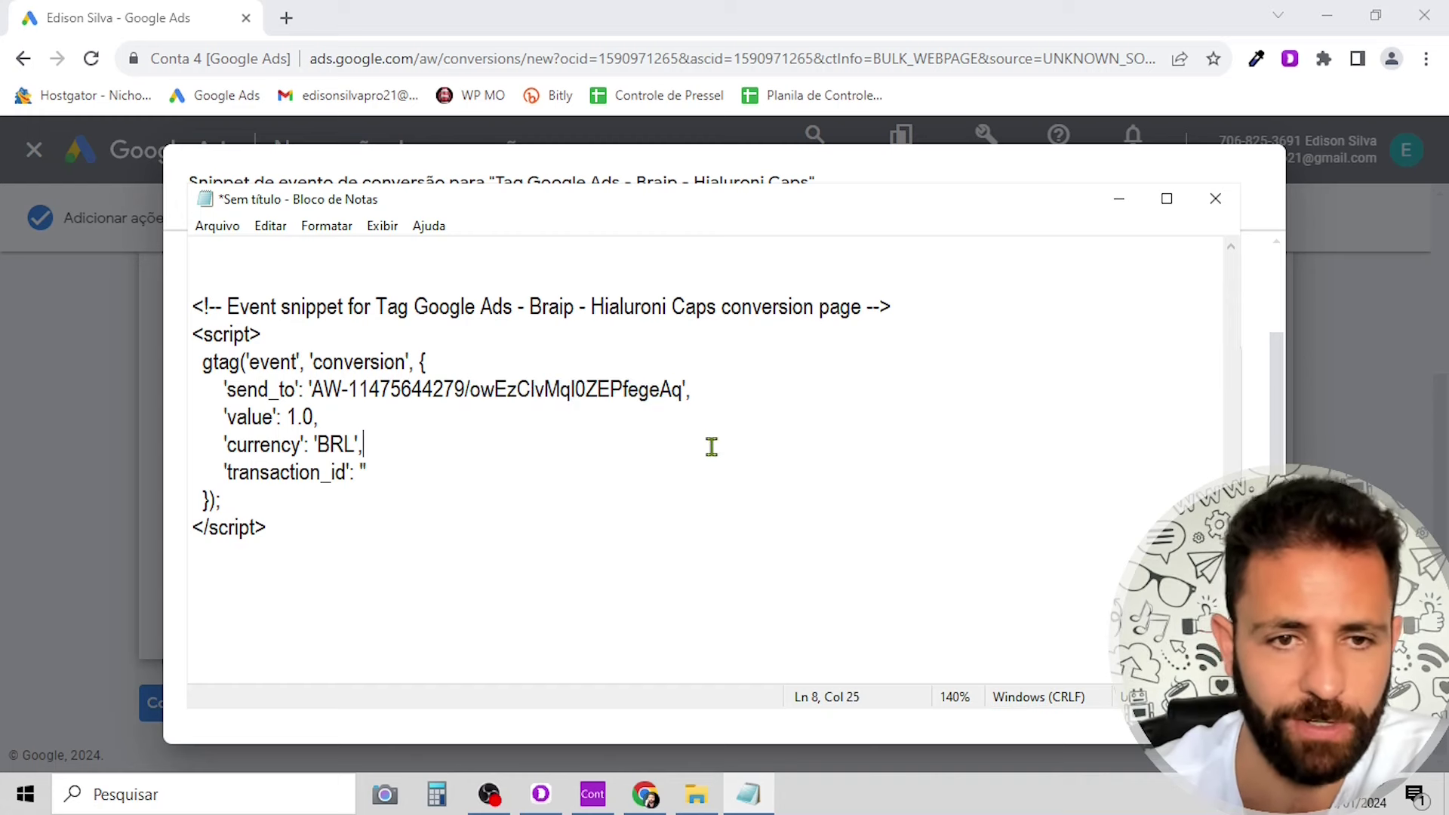
- Copy the full send_to value from the event snippet onto its own line below the closing script tag
click(312, 391)
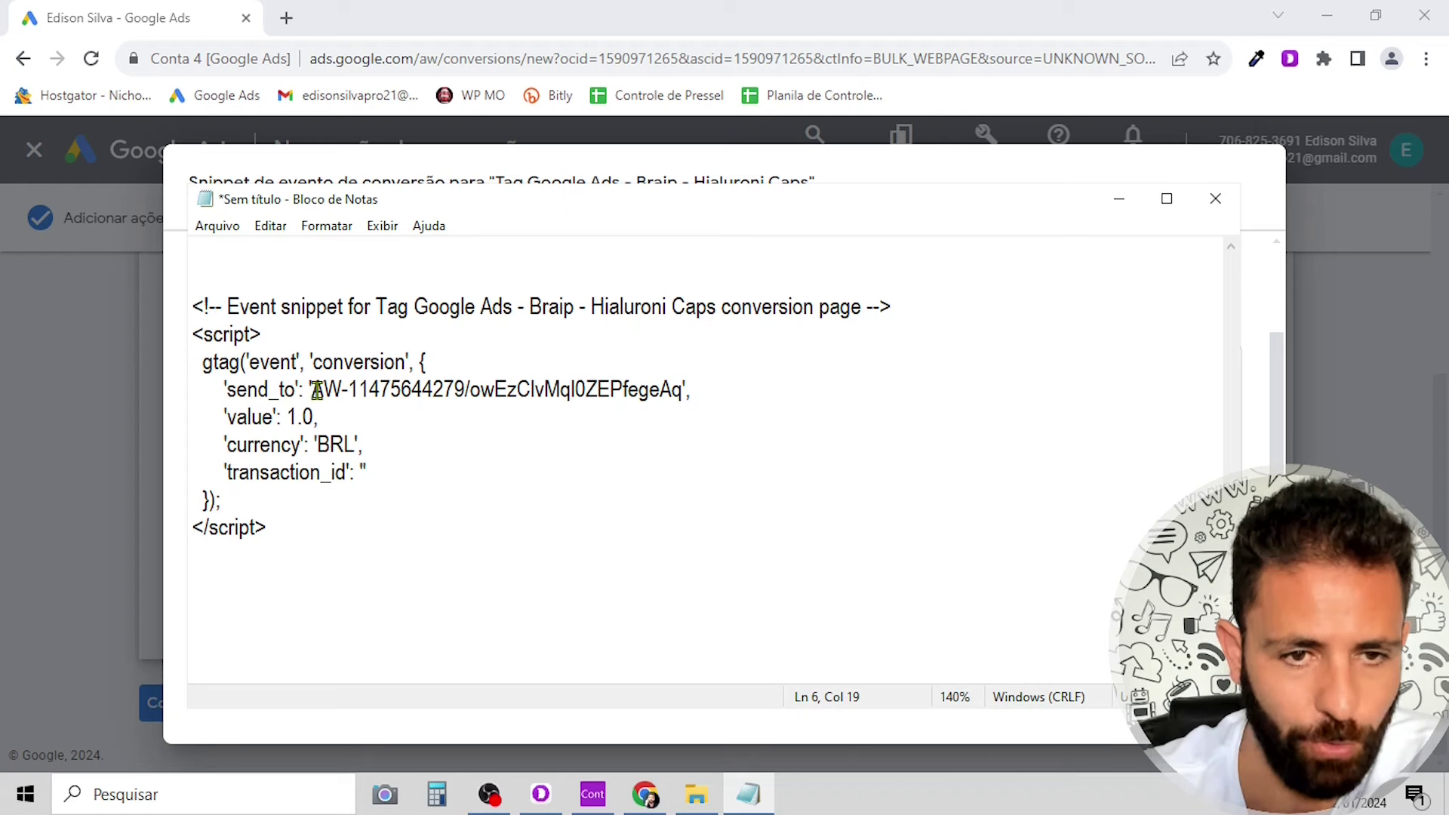
drag(316, 390, 683, 393)
key(ctrl+c)
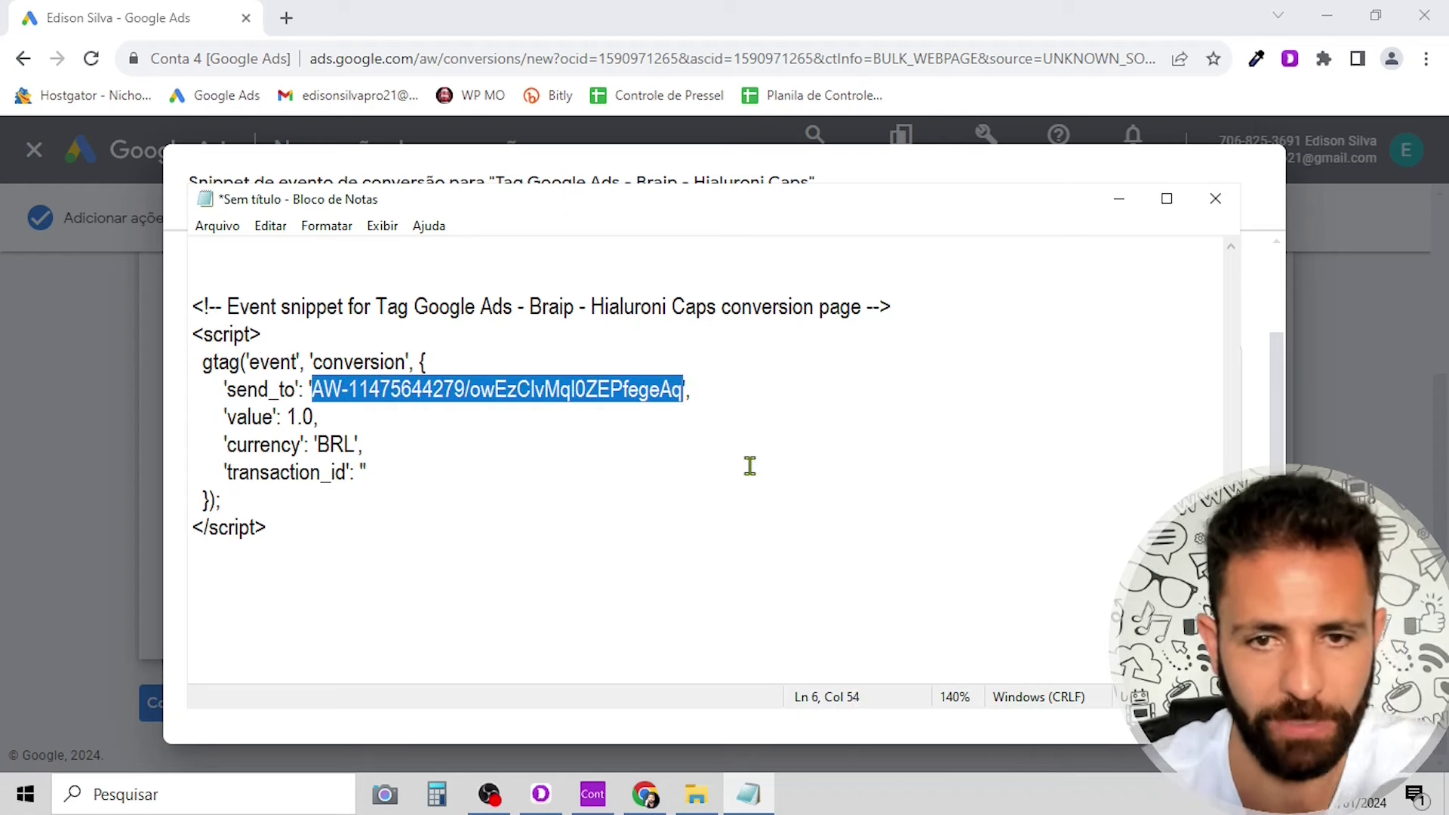
click(375, 523)
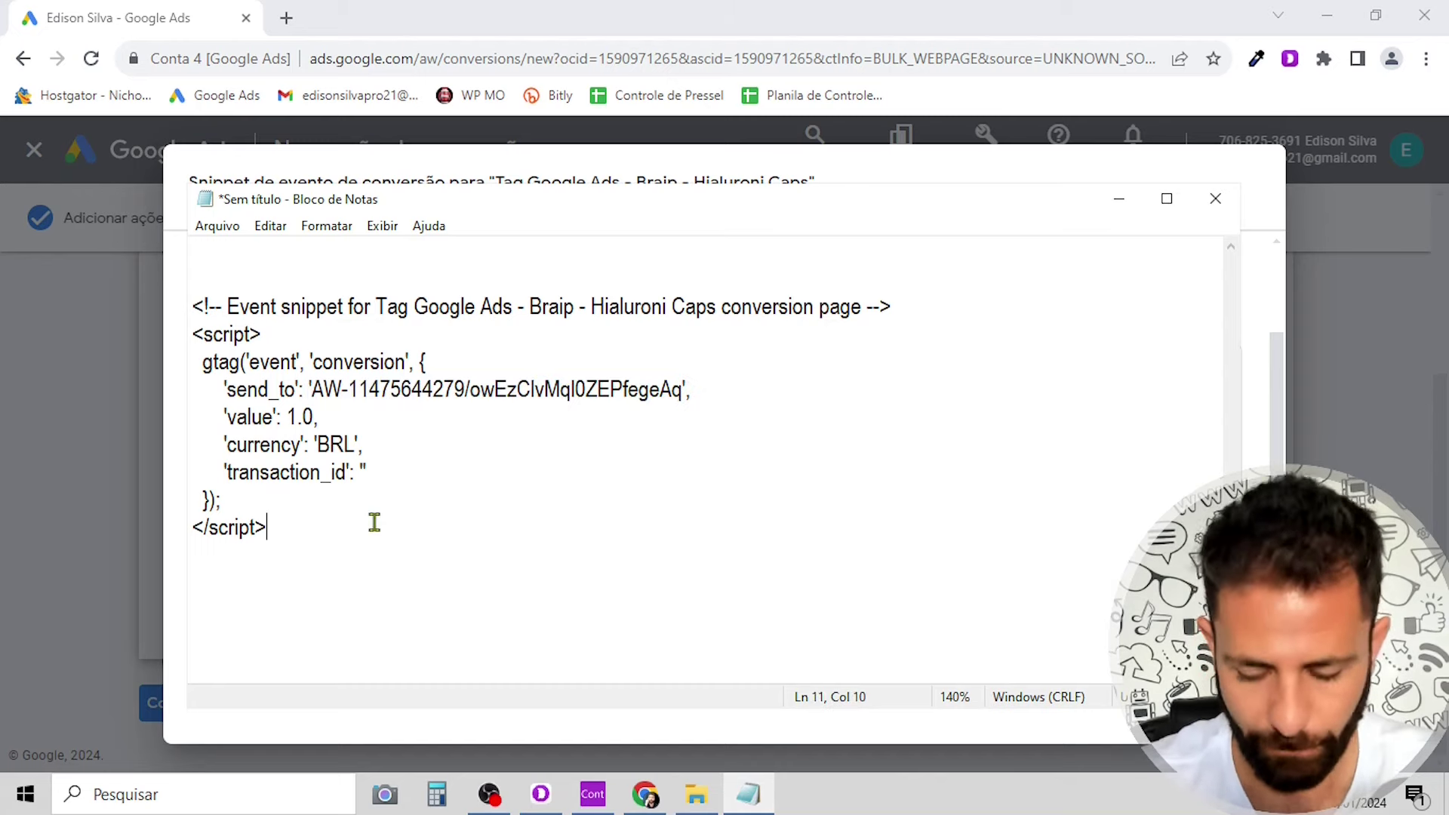
key(Return)
key(Return)
key(ctrl+v)
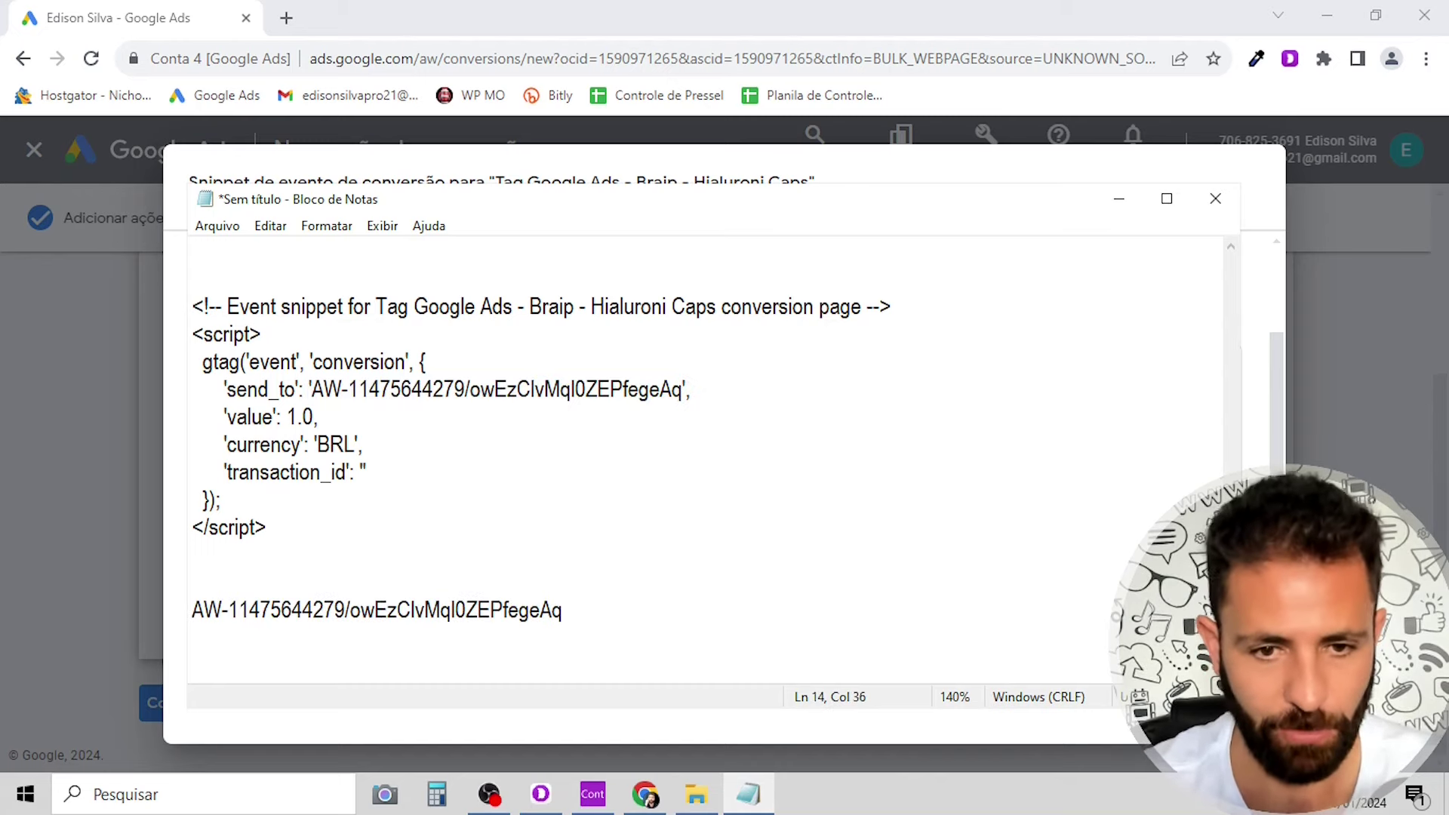
- Maximize the Notepad window, enlarge its text, and indent the copied send_to value toward the middle of its line
click(1167, 198)
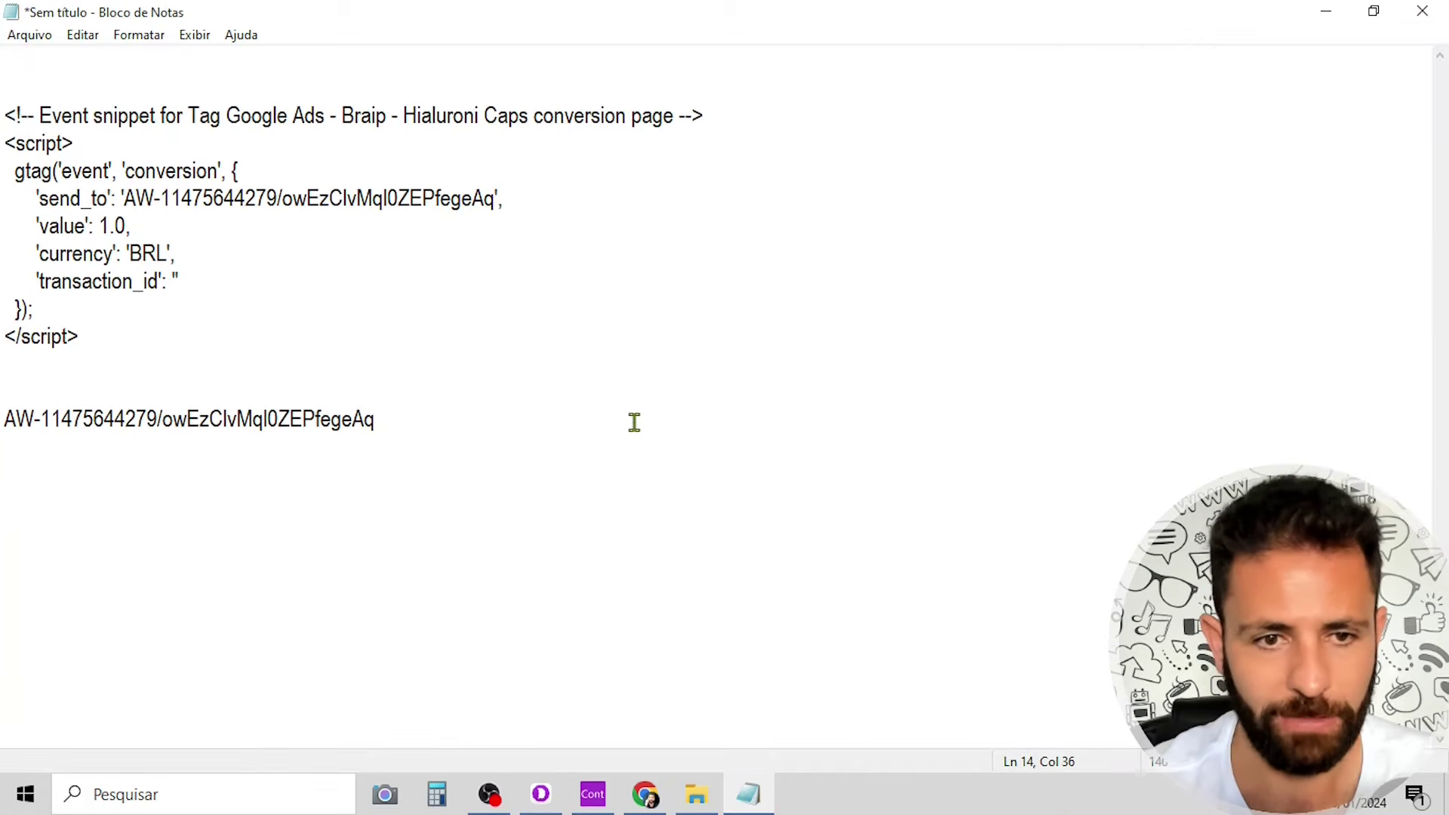
scroll(634, 421, up, 4)
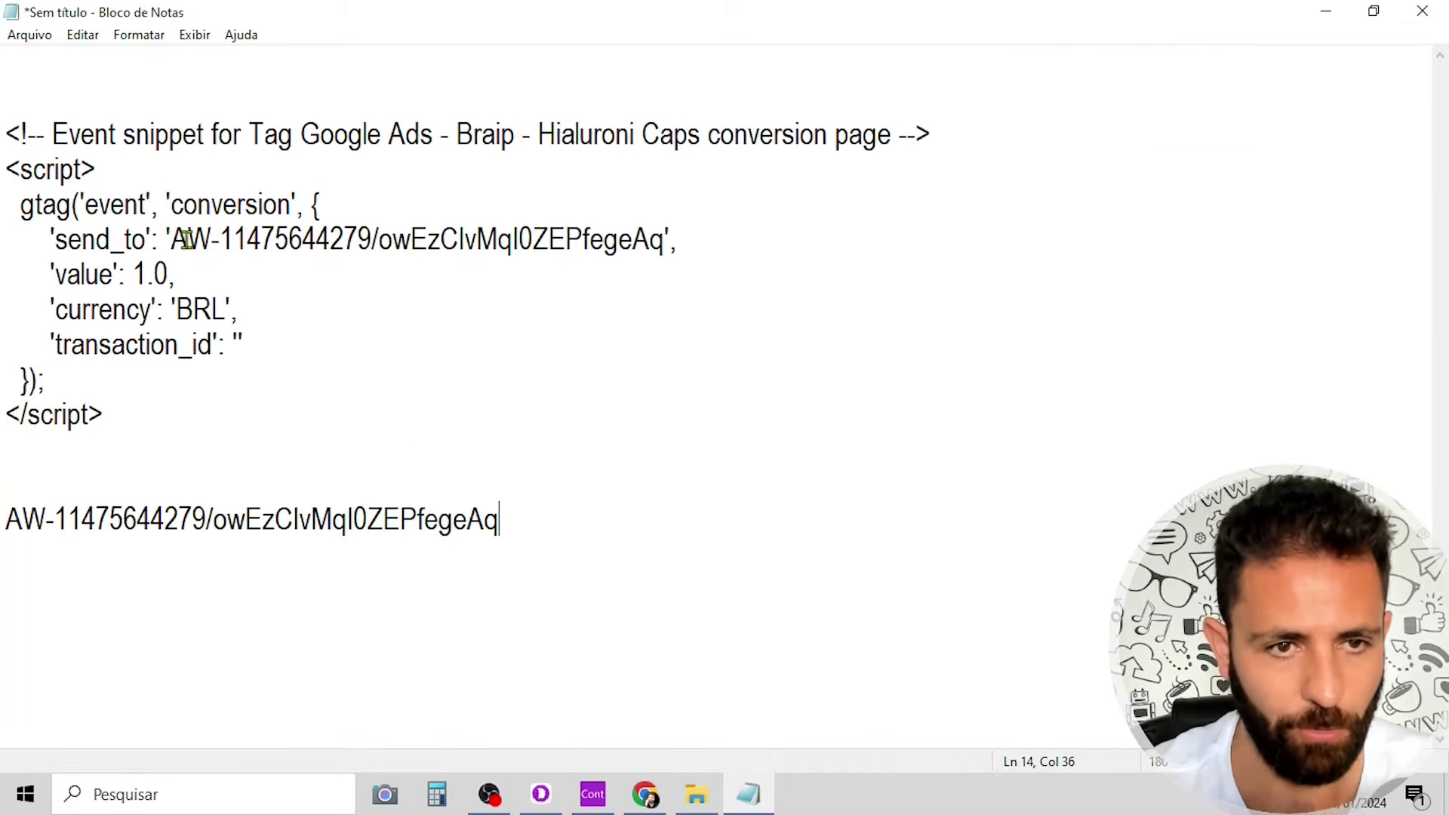
drag(172, 240, 661, 245)
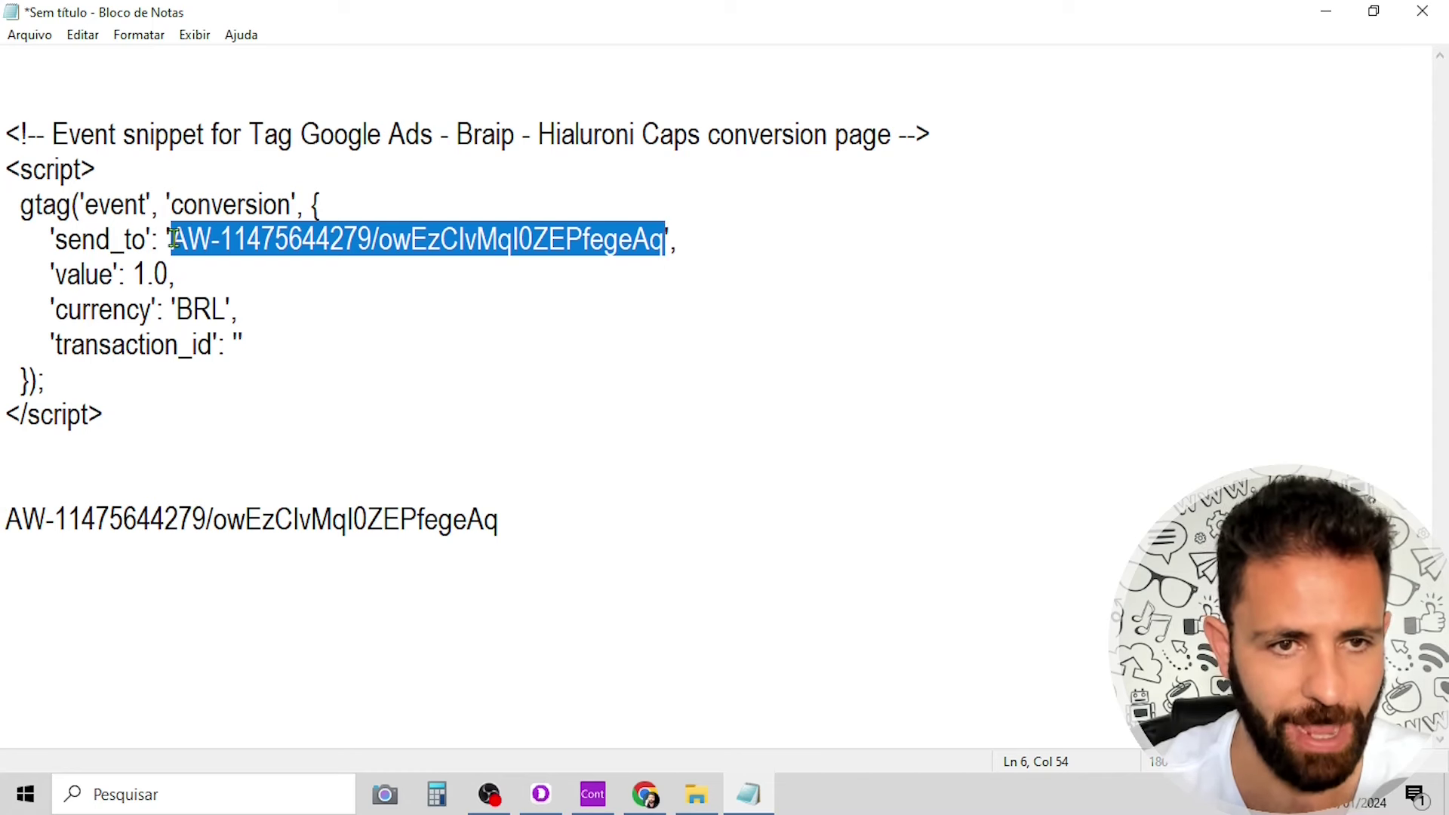
click(304, 474)
click(16, 515)
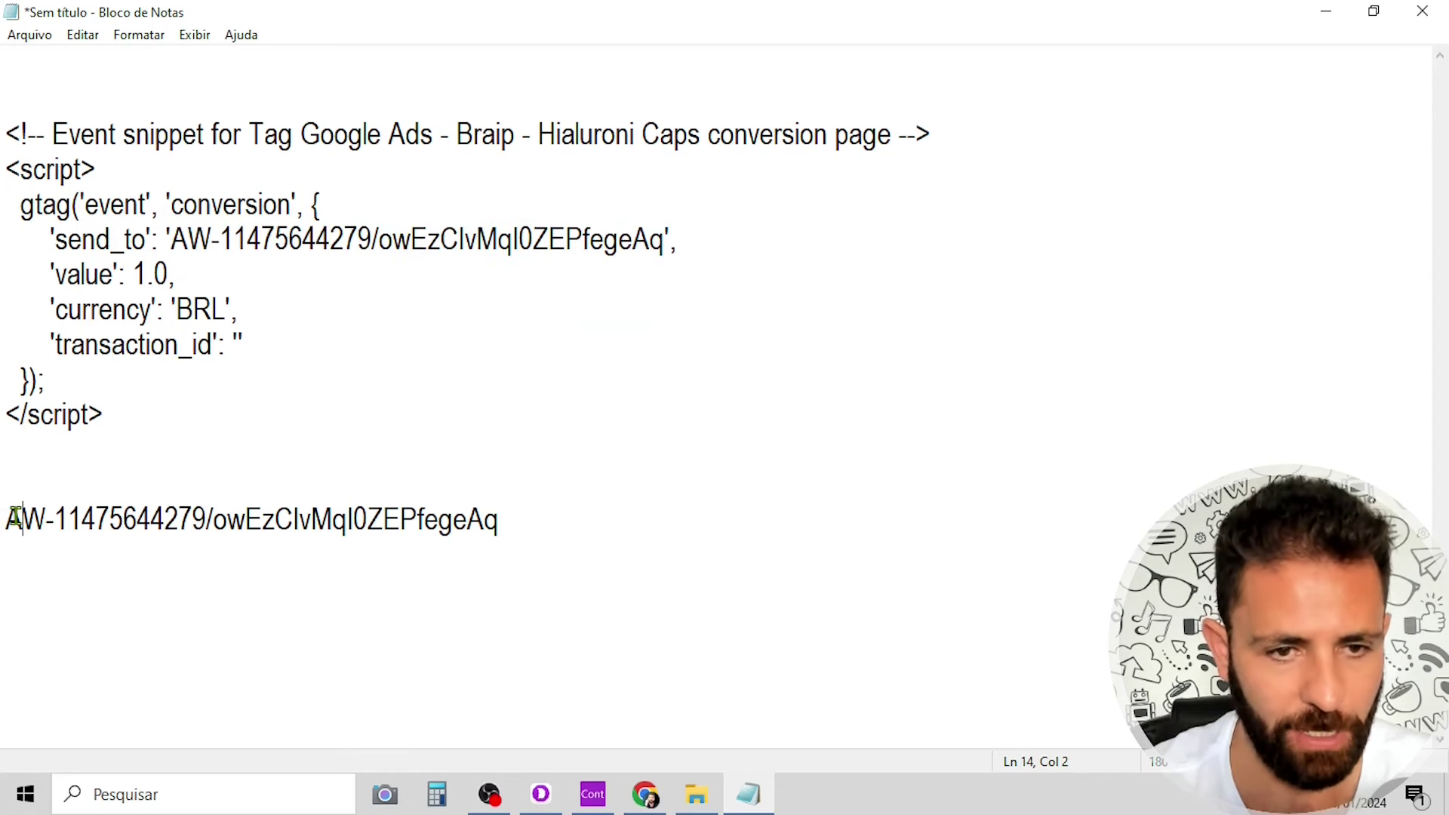
key(shift+End)
click(4, 514)
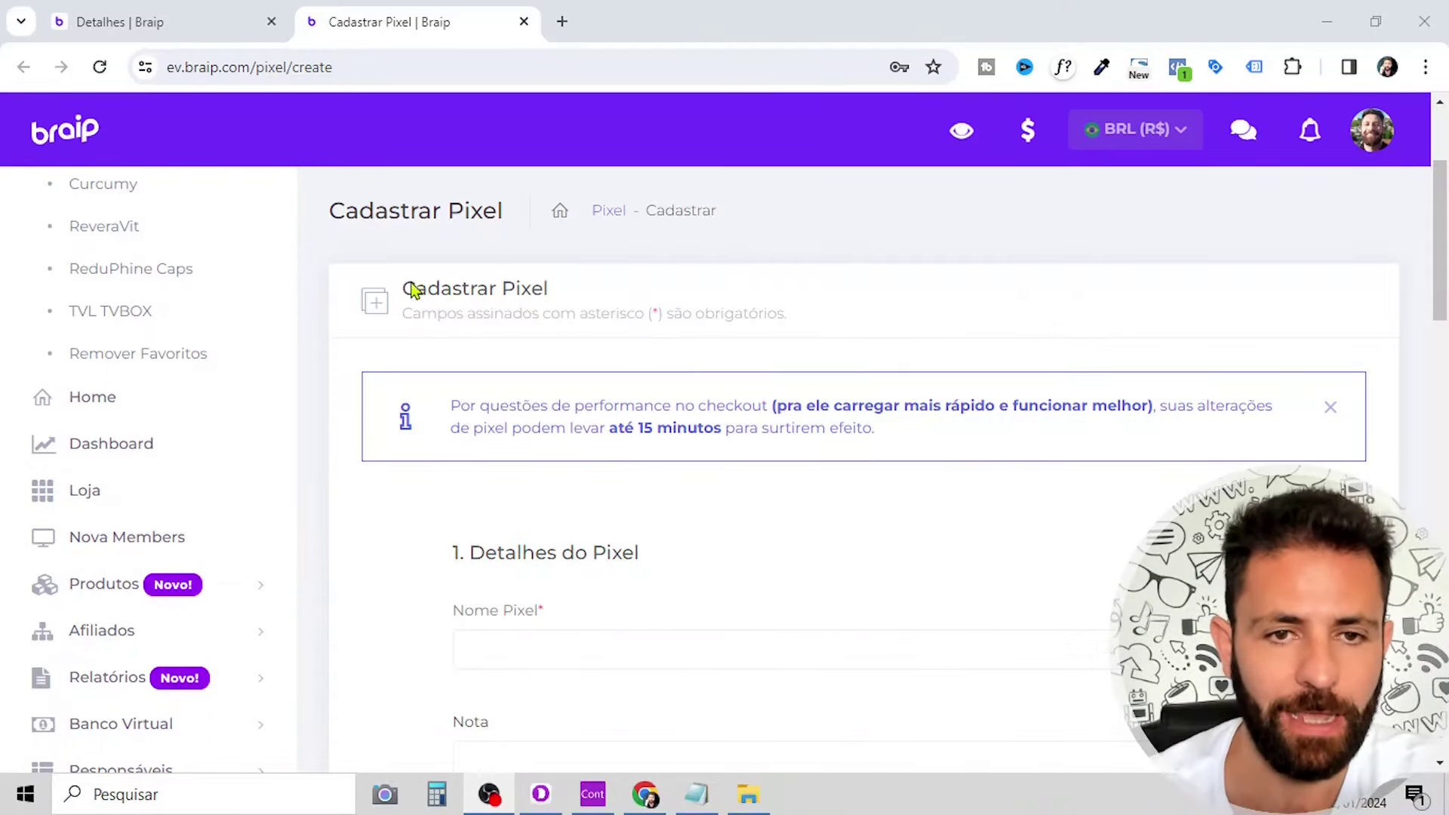
- Switch to Braip's pixel registration form and name the pixel "Pixel Google Ads - Hialuroni Caps"
click(696, 792)
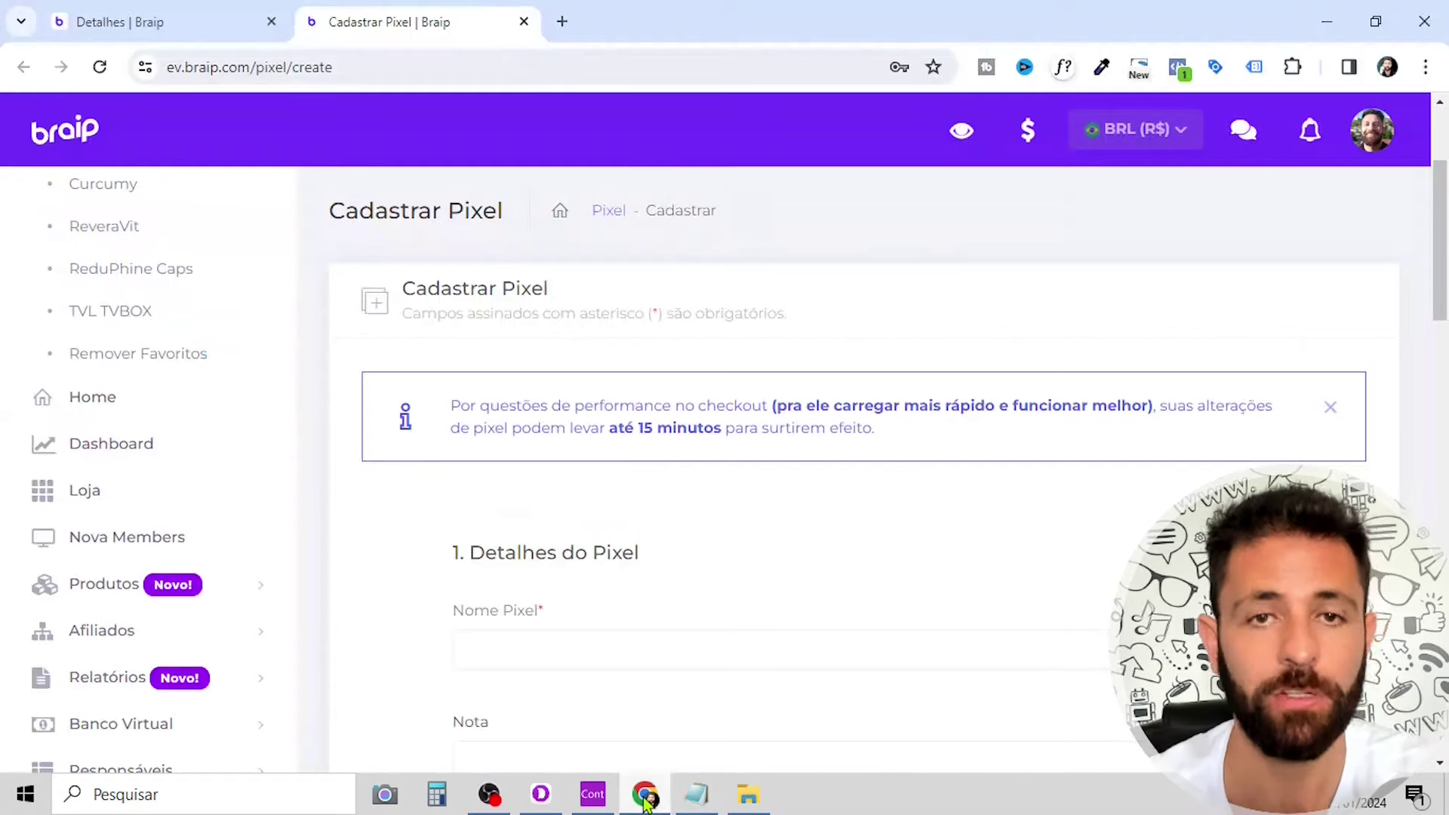
scroll(521, 330, down, 3)
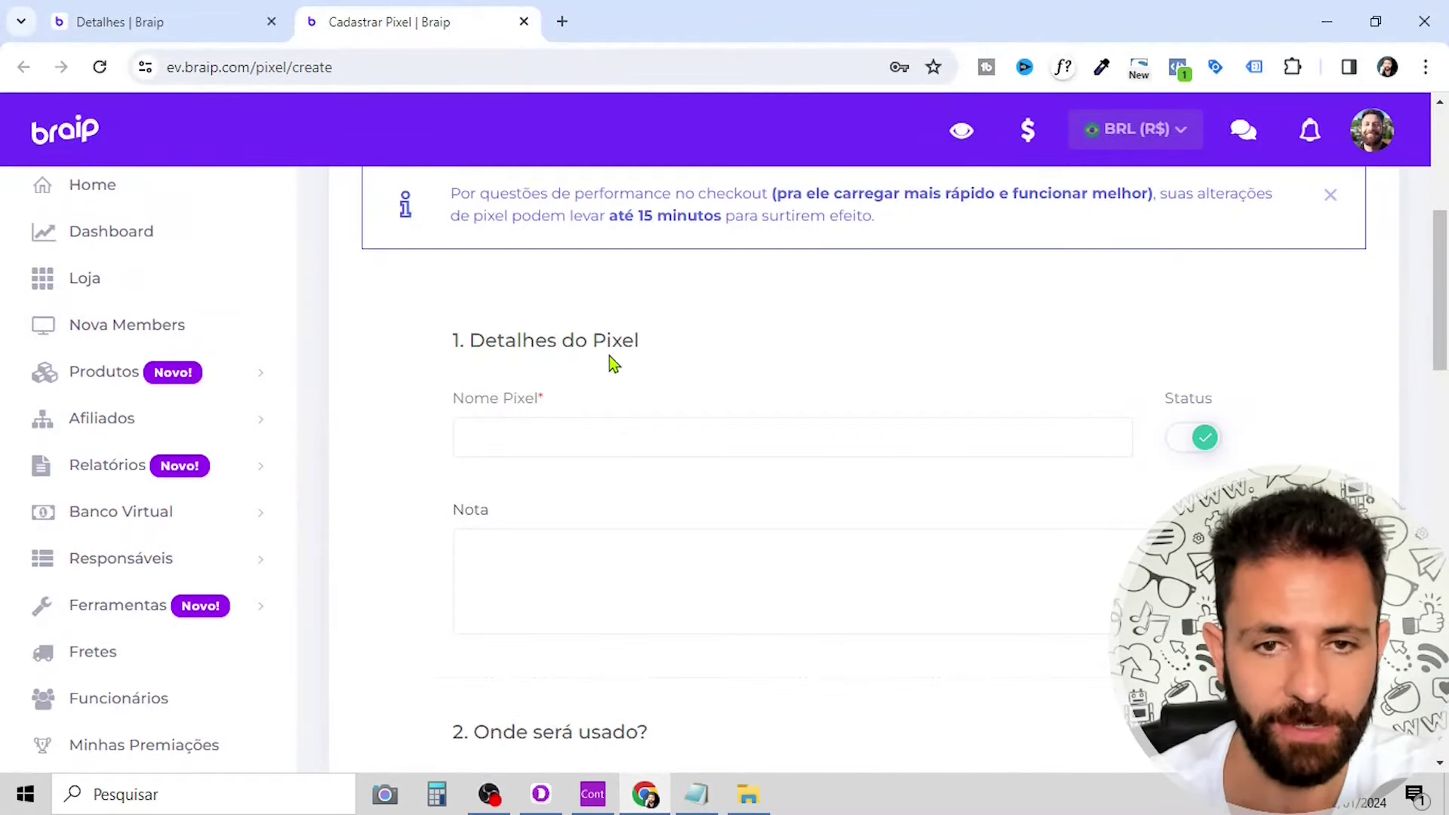
click(595, 430)
text(Pixel Google Ads - Hialuroni Caps)
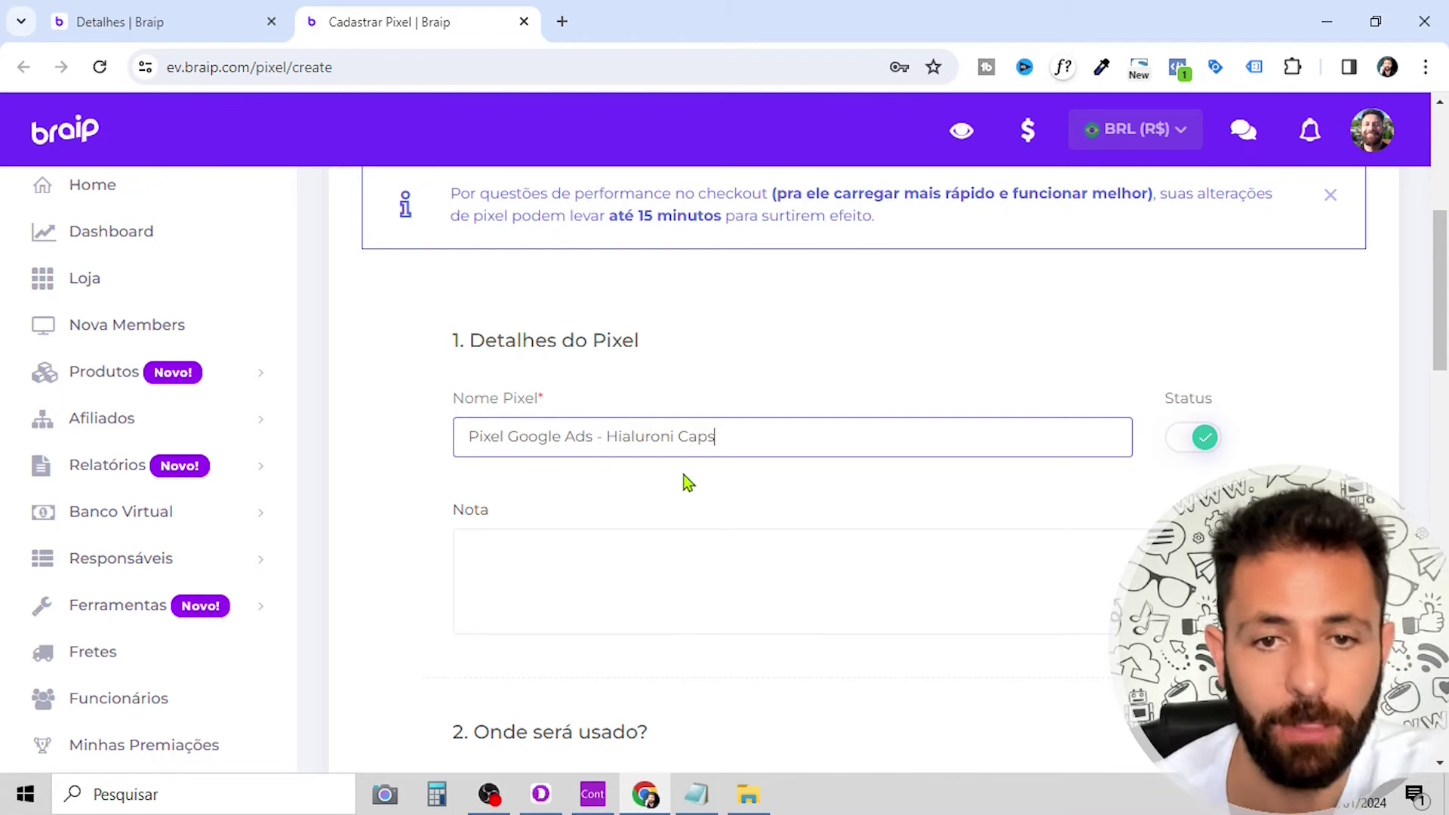
- Review the pixel form's note, checkouts and campaigns fields, and check the campaign configuration on the product details page
scroll(687, 483, down, 1)
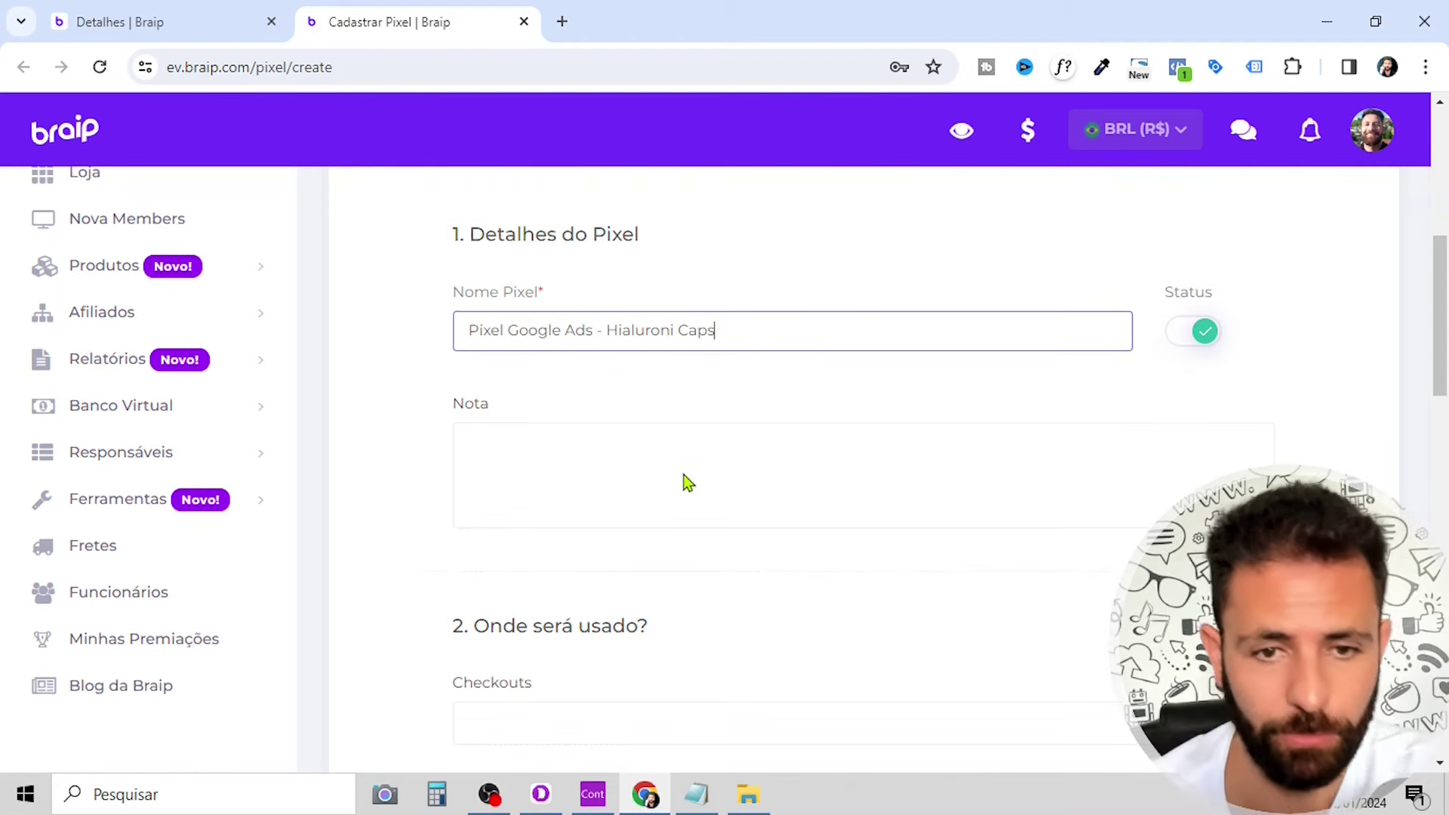
click(569, 443)
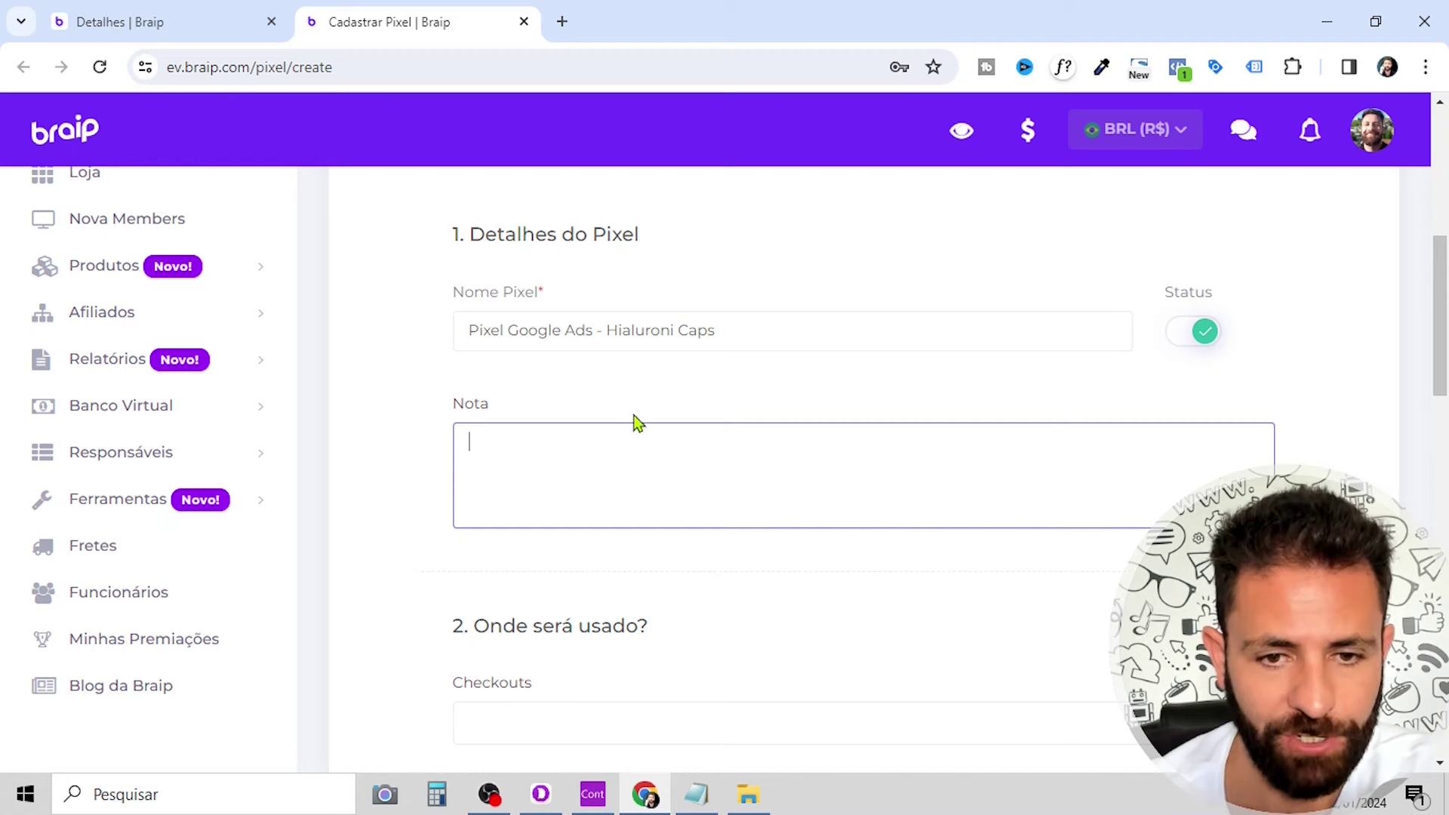
scroll(619, 481, down, 4)
scroll(574, 460, up, 1)
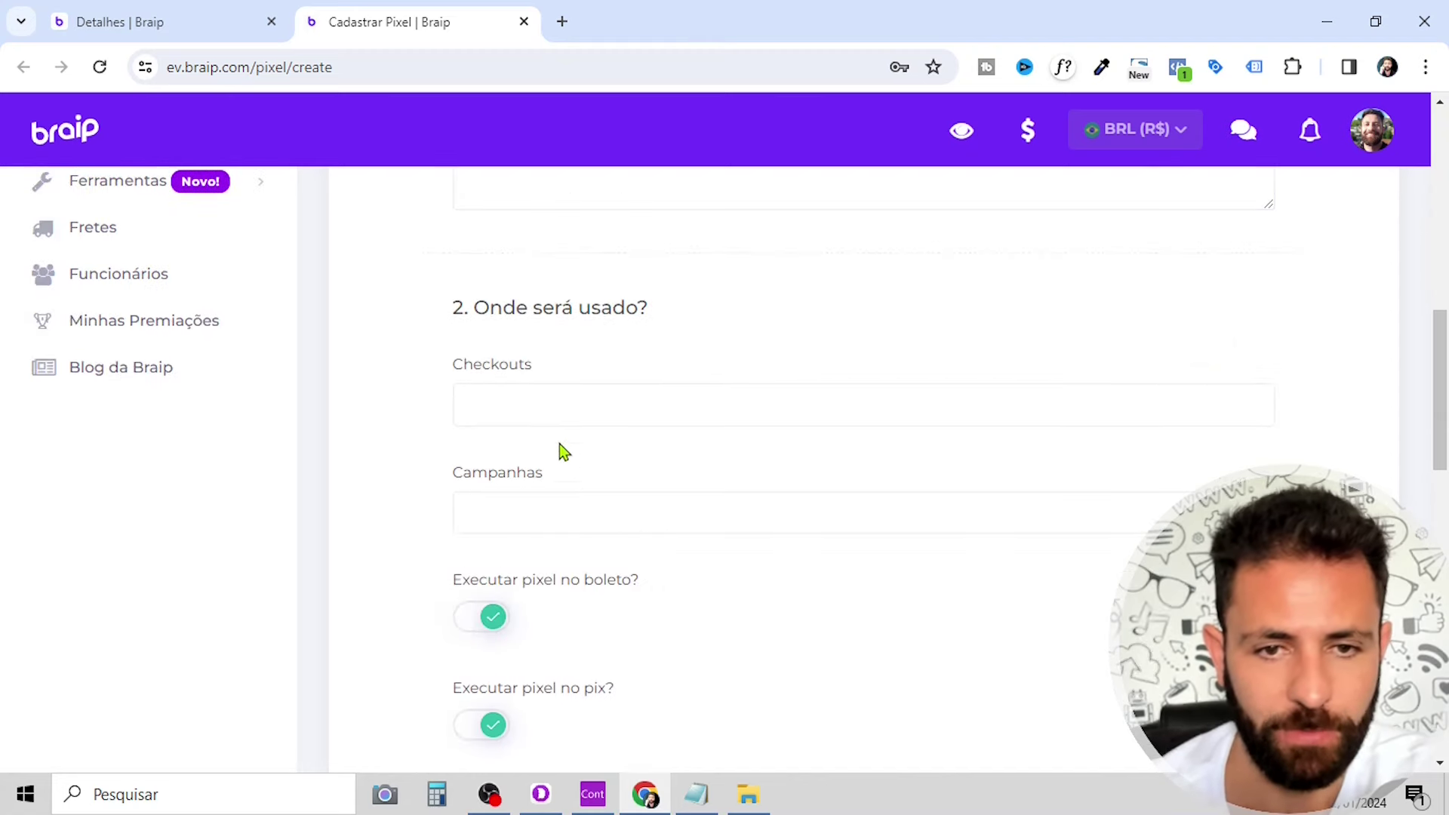
click(541, 408)
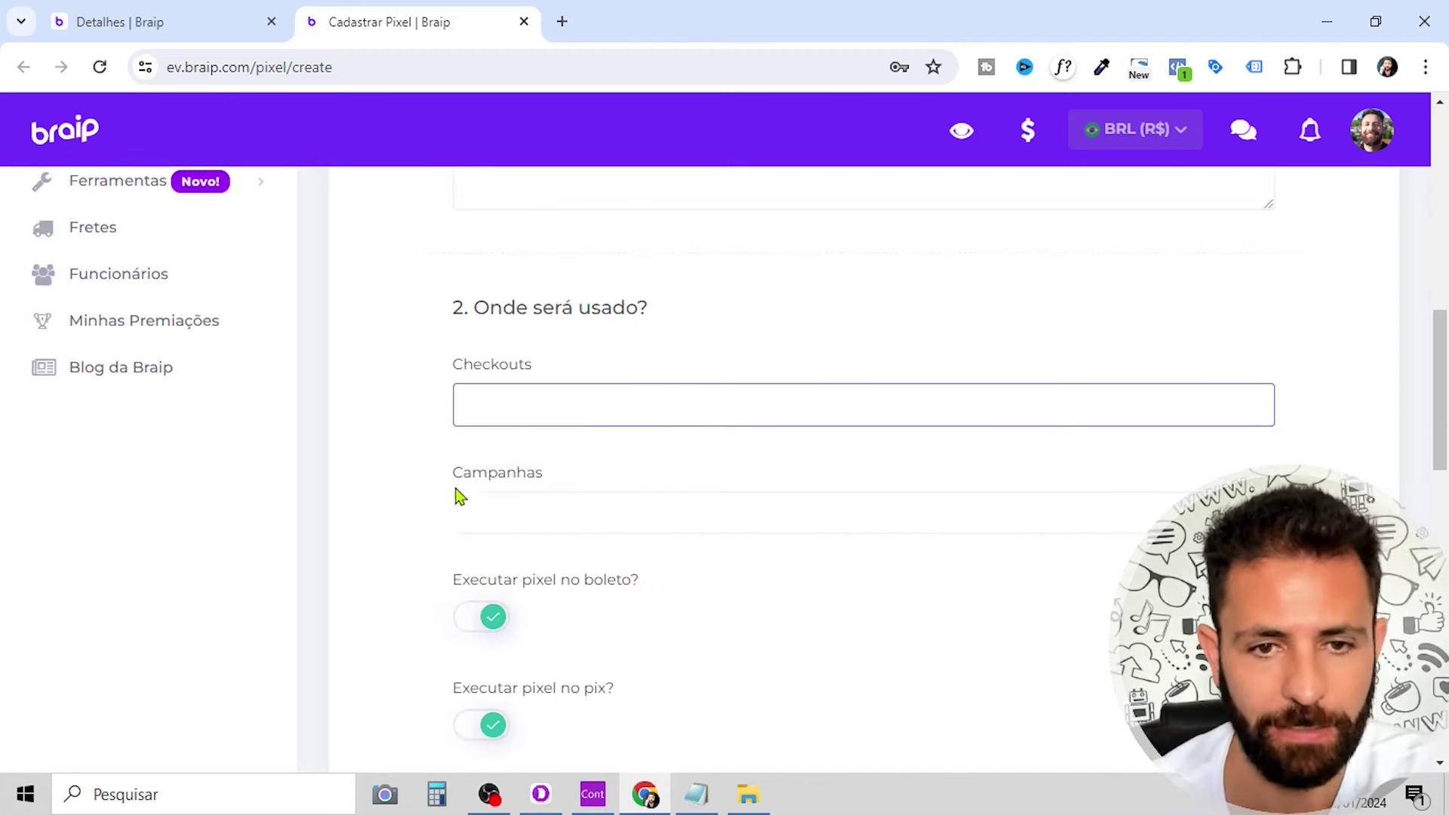
click(499, 507)
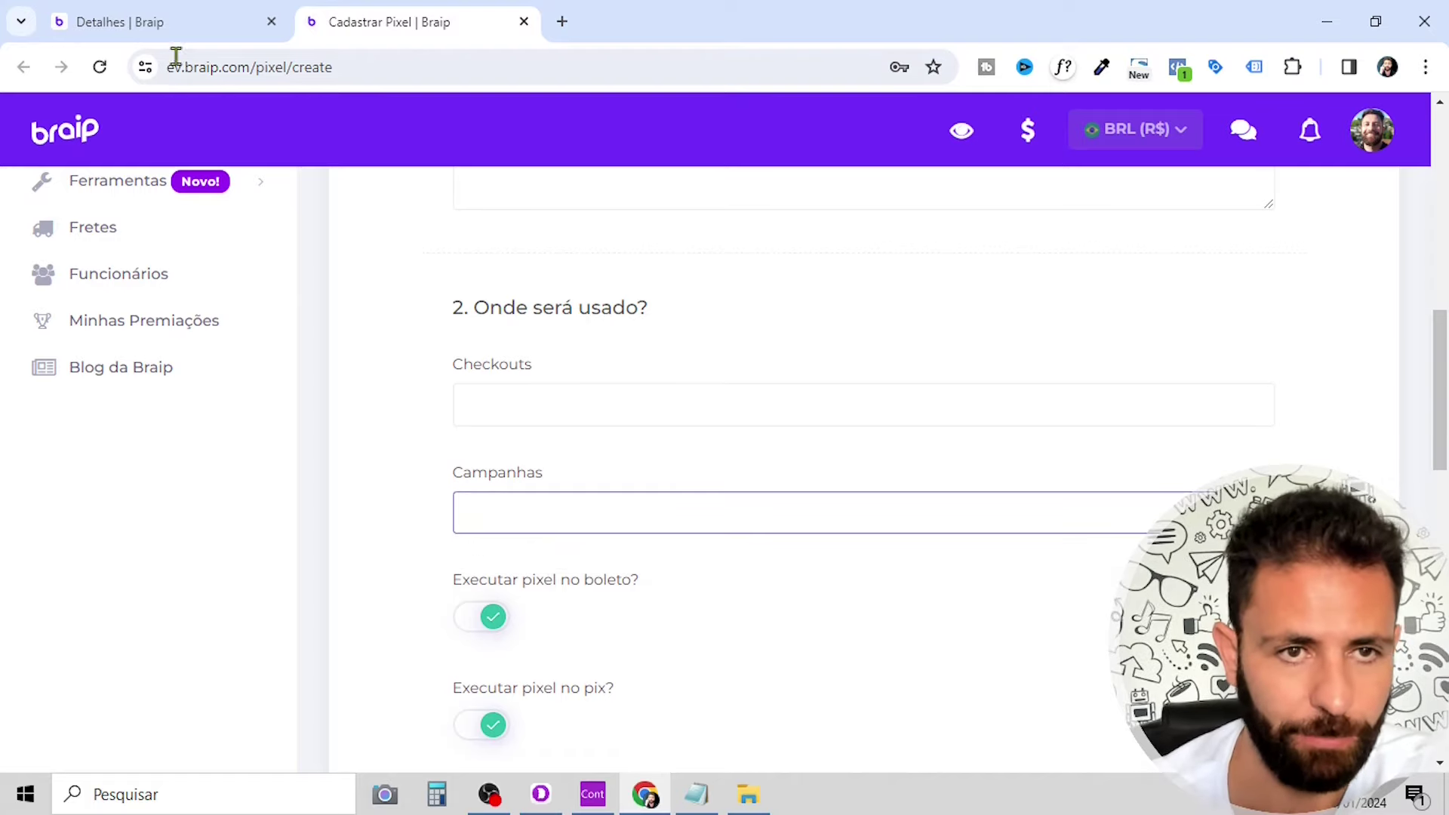
click(158, 21)
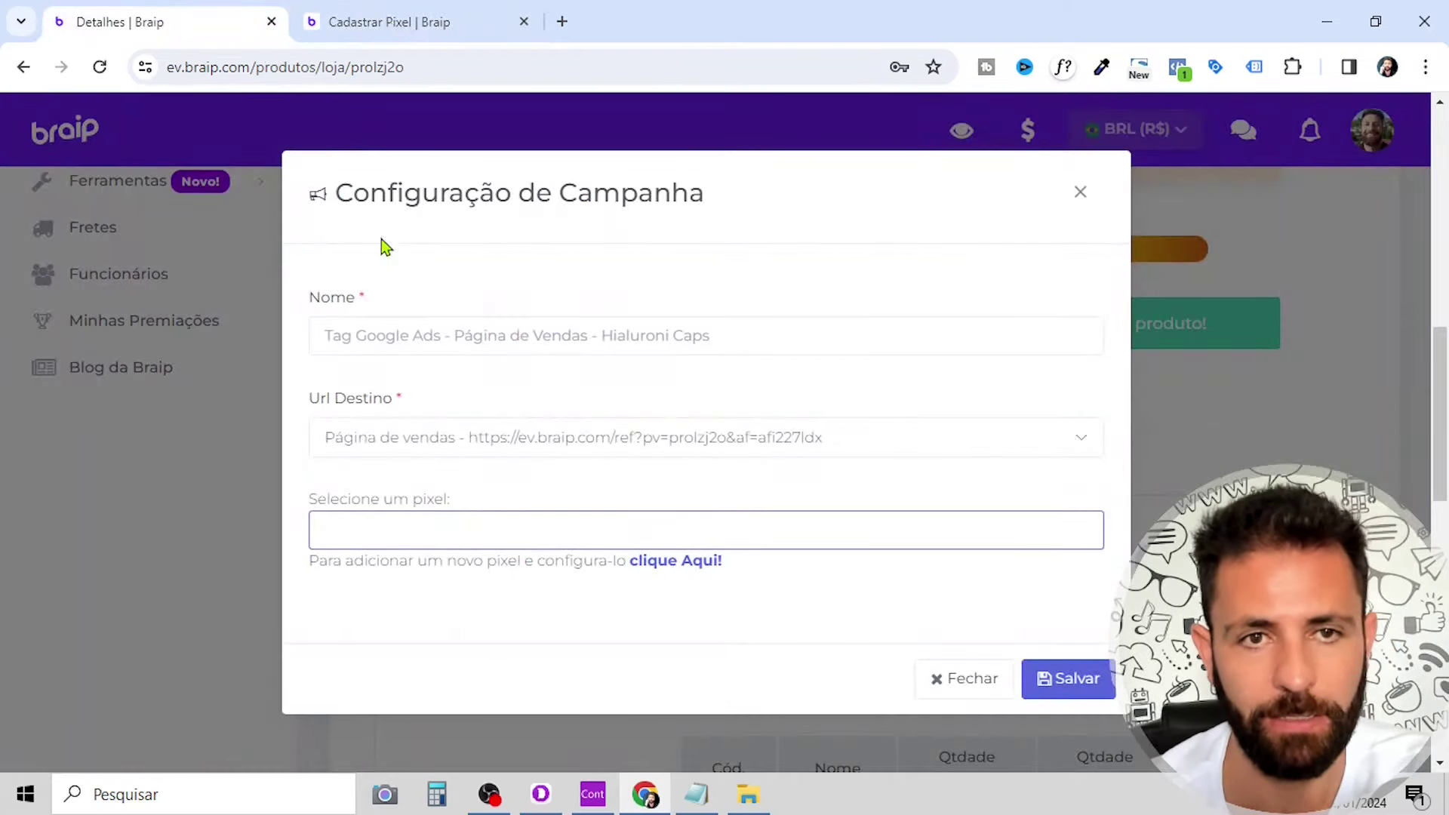
click(391, 21)
- Try turning pixel execution on boleto off, restore it, and review the Pix execution option
scroll(728, 389, down, 1)
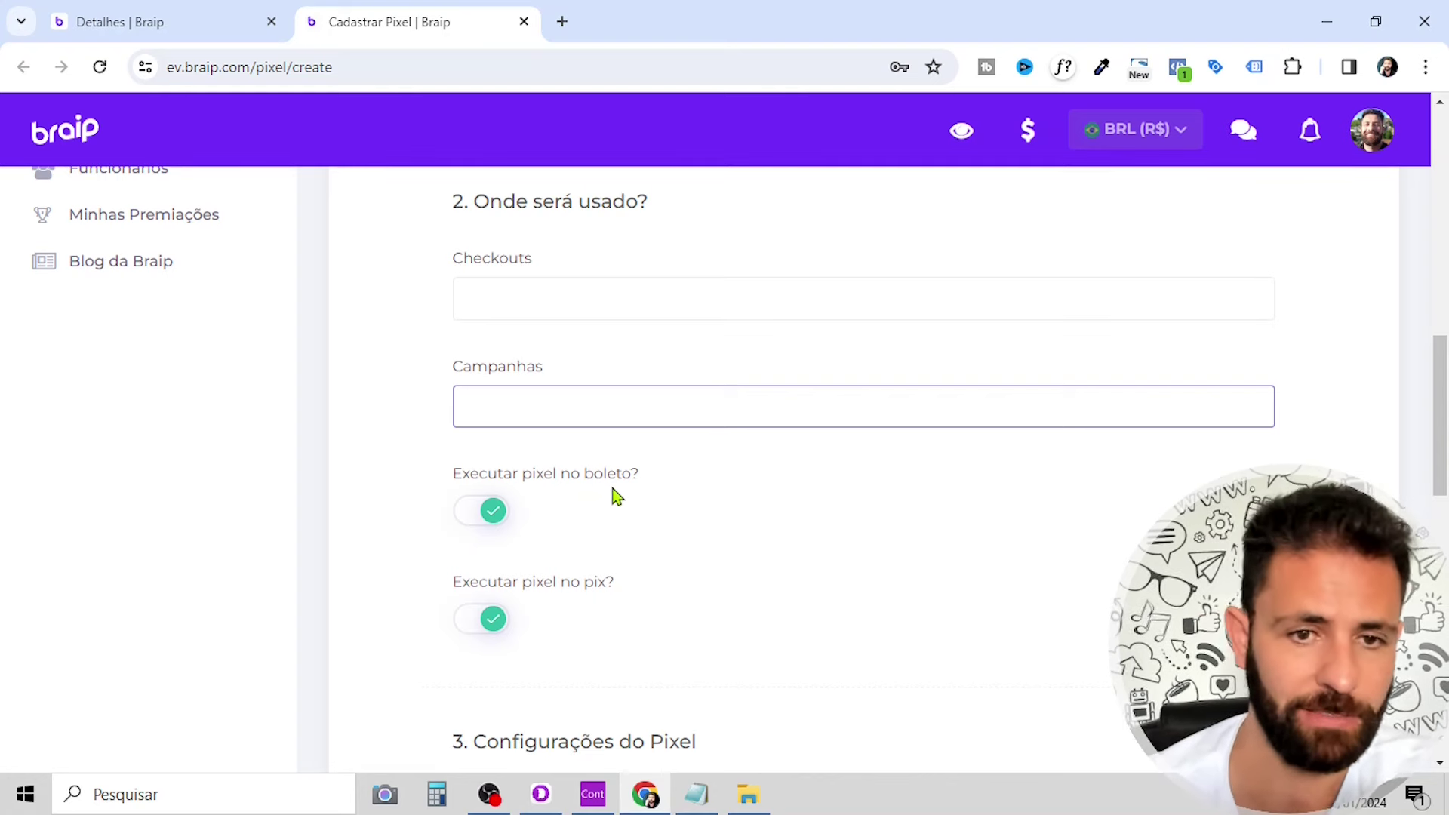
scroll(604, 489, down, 1)
click(487, 407)
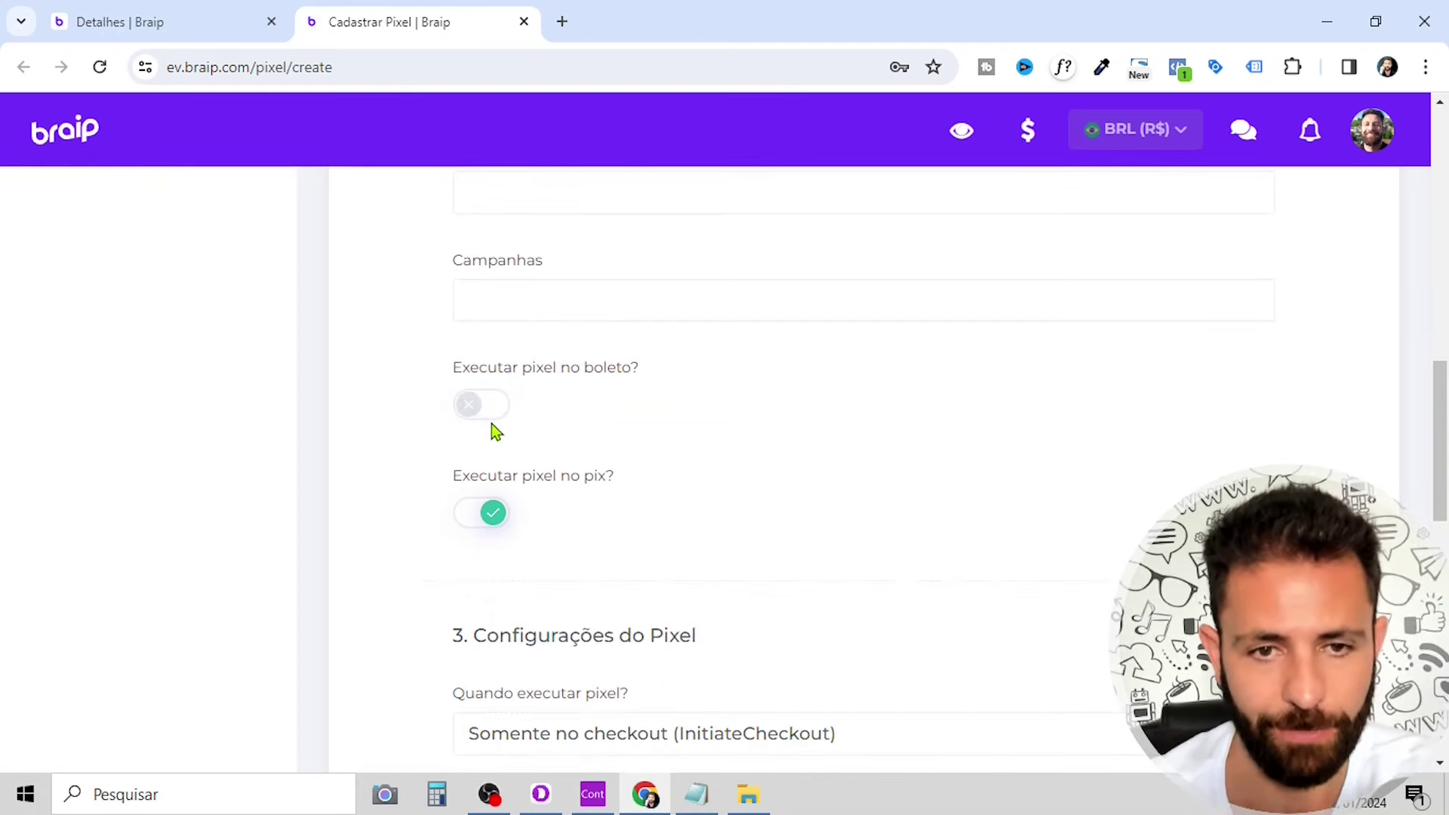
click(470, 407)
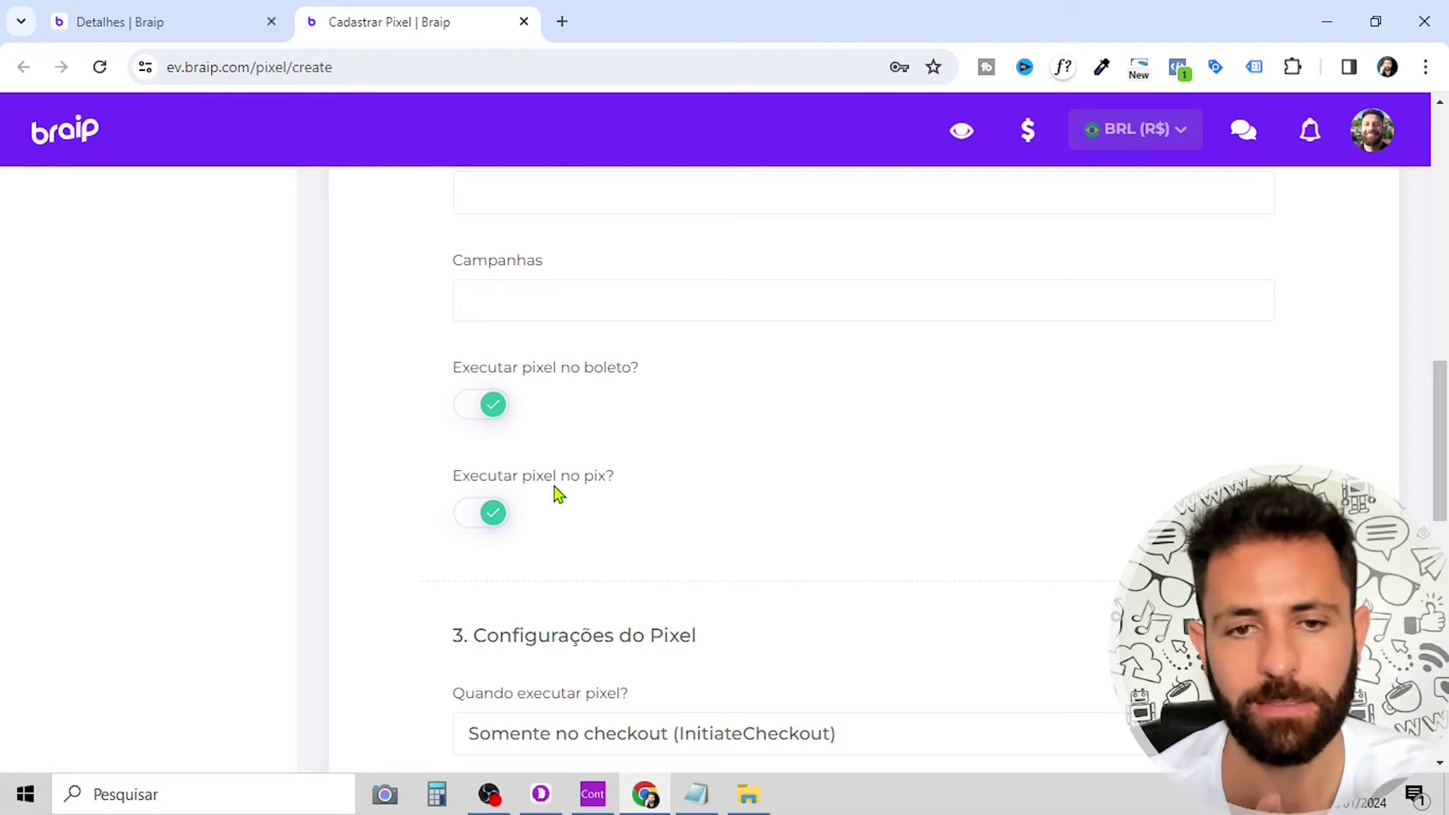
click(494, 525)
- Check the copied send_to value in Notepad, and set the Braip pixel to execute on "Somente na Página de obrigado (Purchase)"
scroll(631, 469, down, 3)
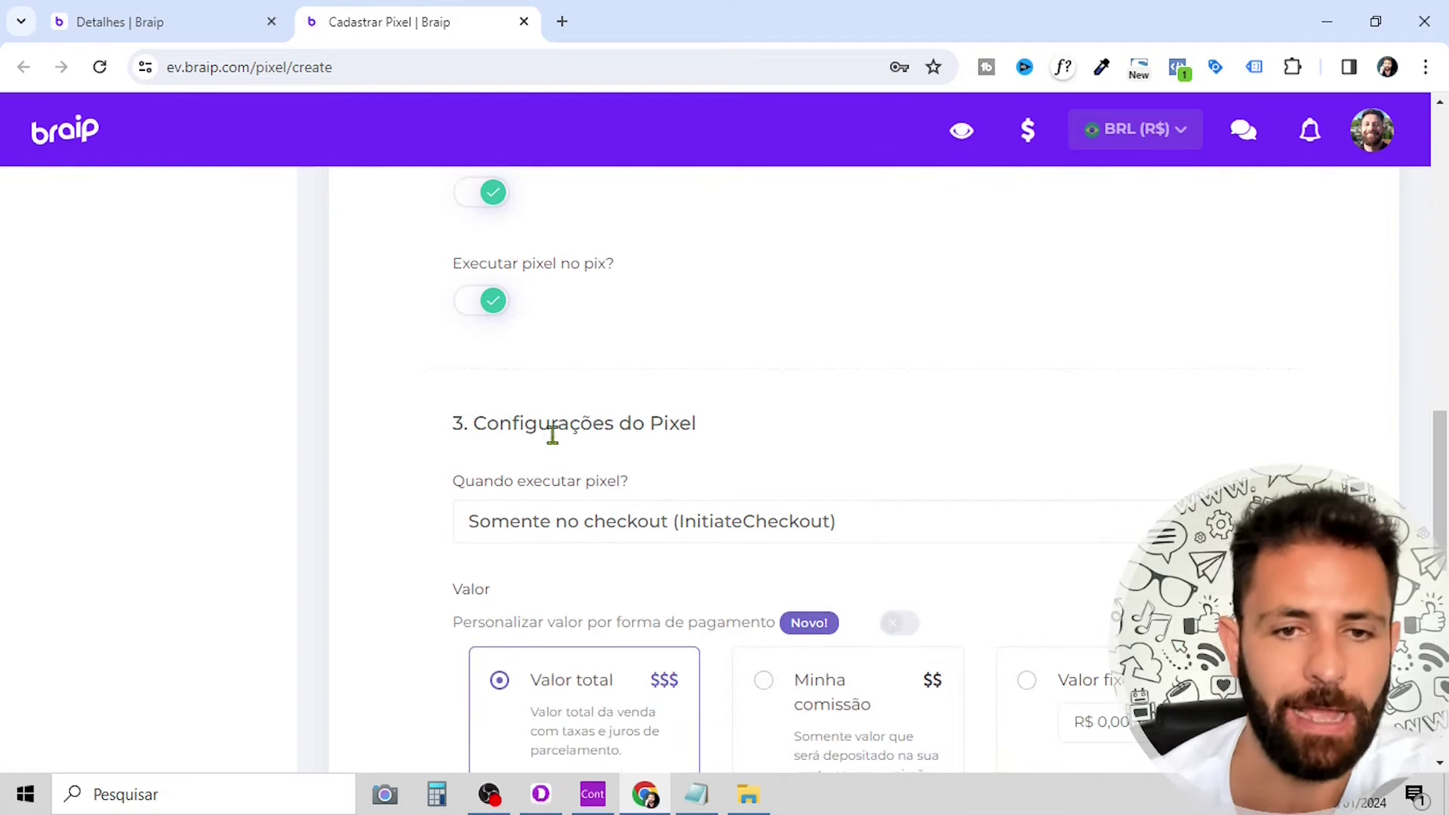
scroll(790, 453, down, 1)
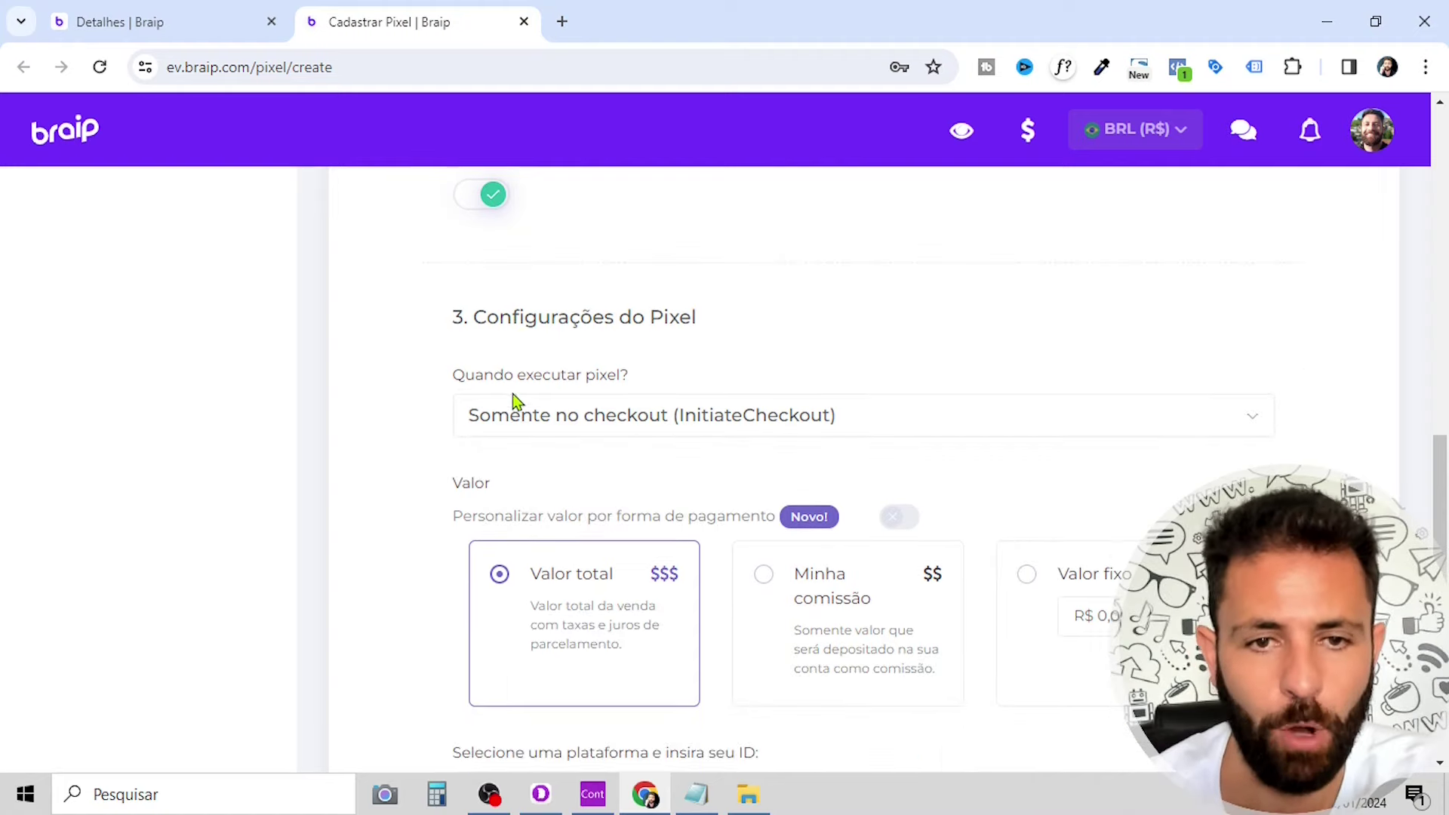
click(696, 794)
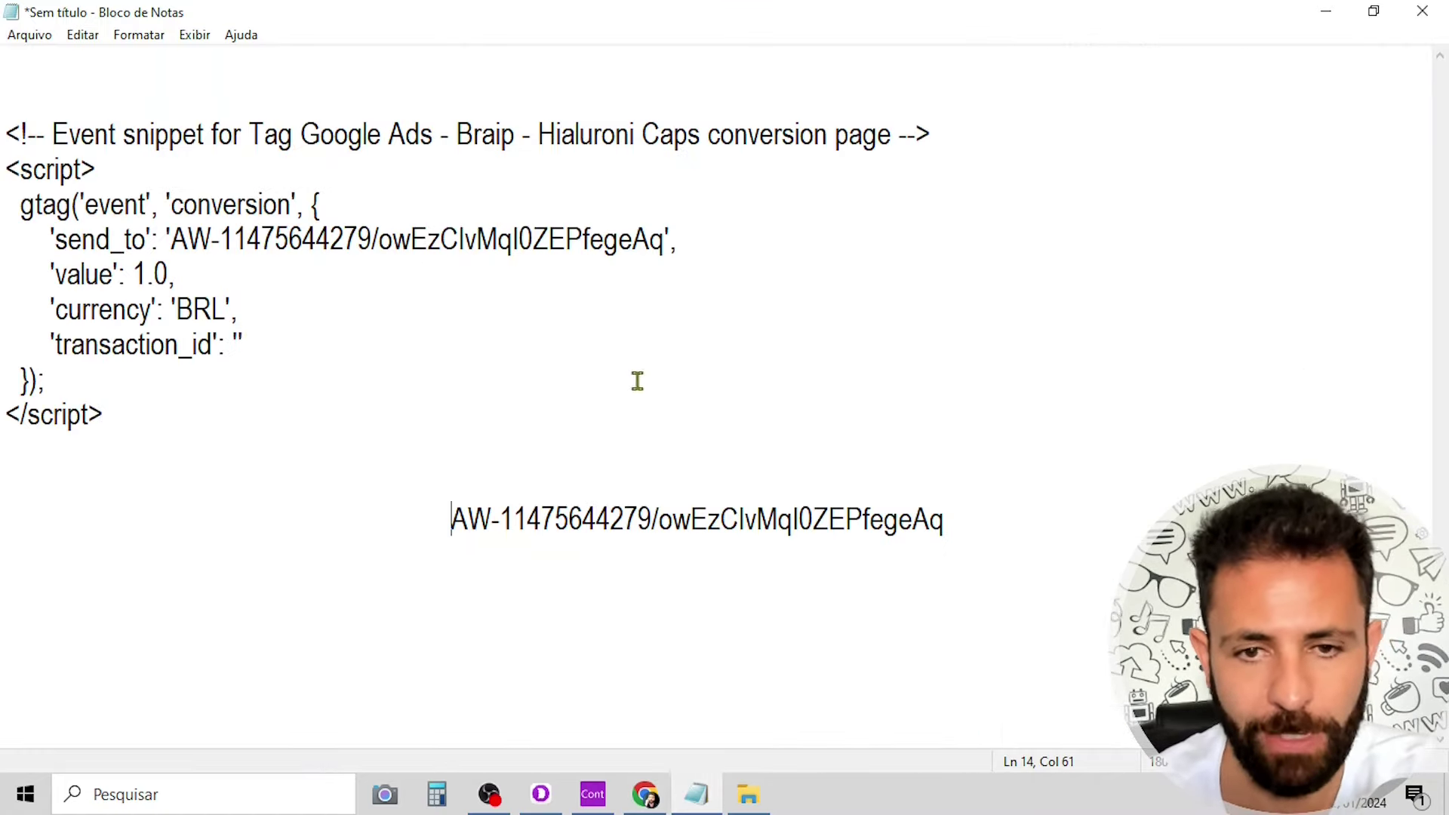
click(1319, 13)
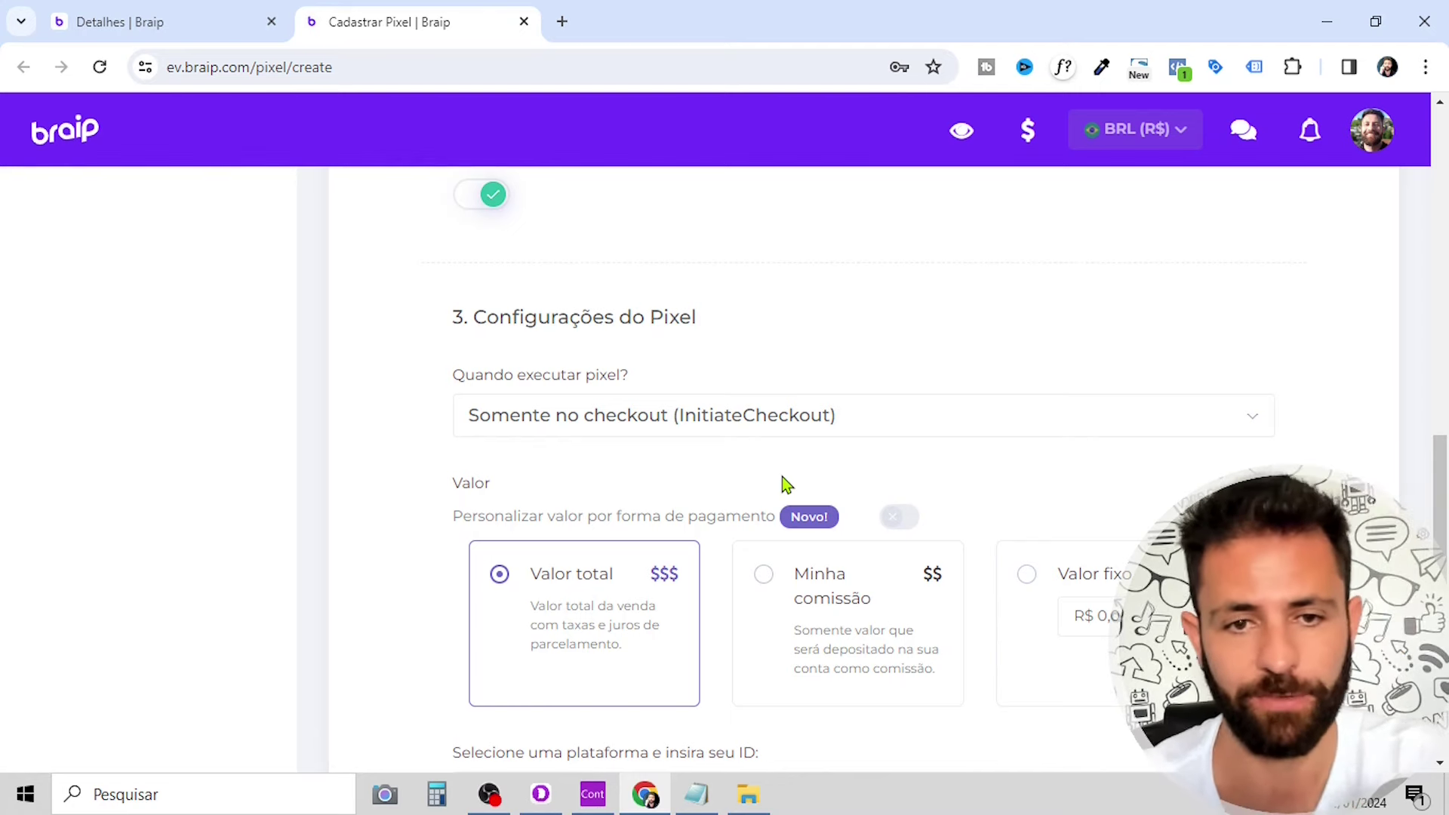
click(891, 430)
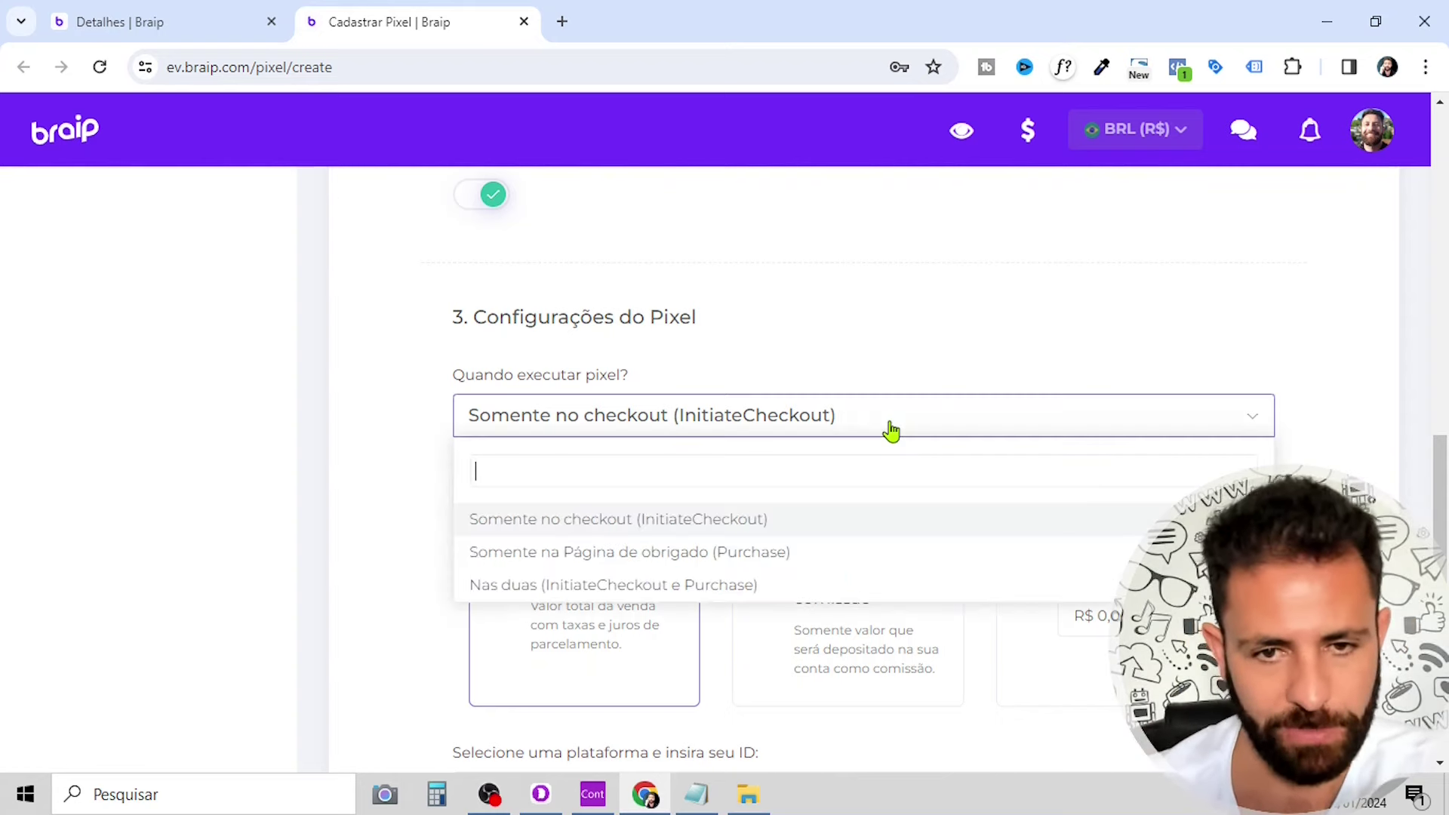
click(592, 550)
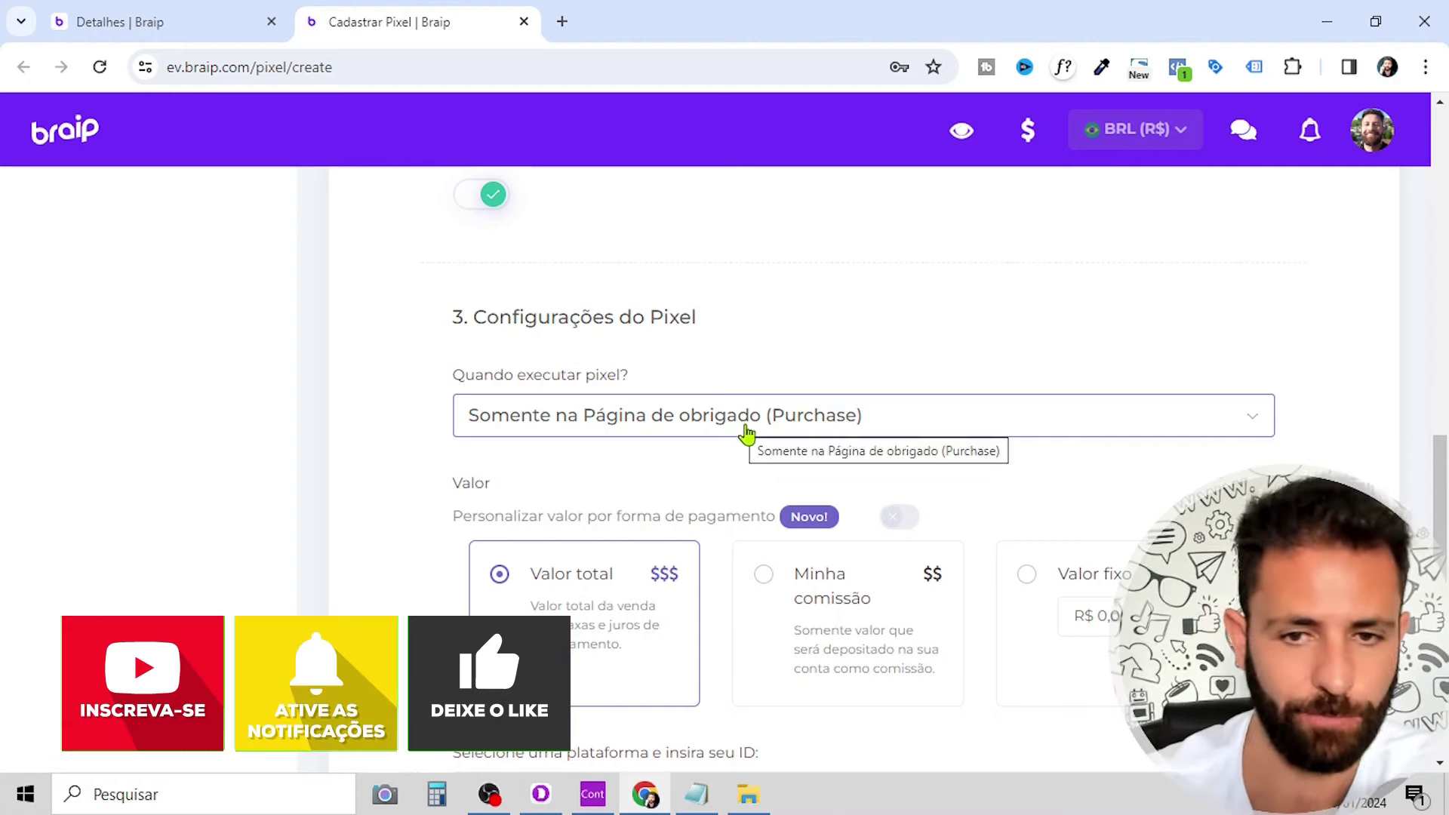
- Try "Nas duas (InitiateCheckout e Purchase)" as the pixel's execution moment, and restore "Somente na Página de obrigado (Purchase)"
click(1057, 424)
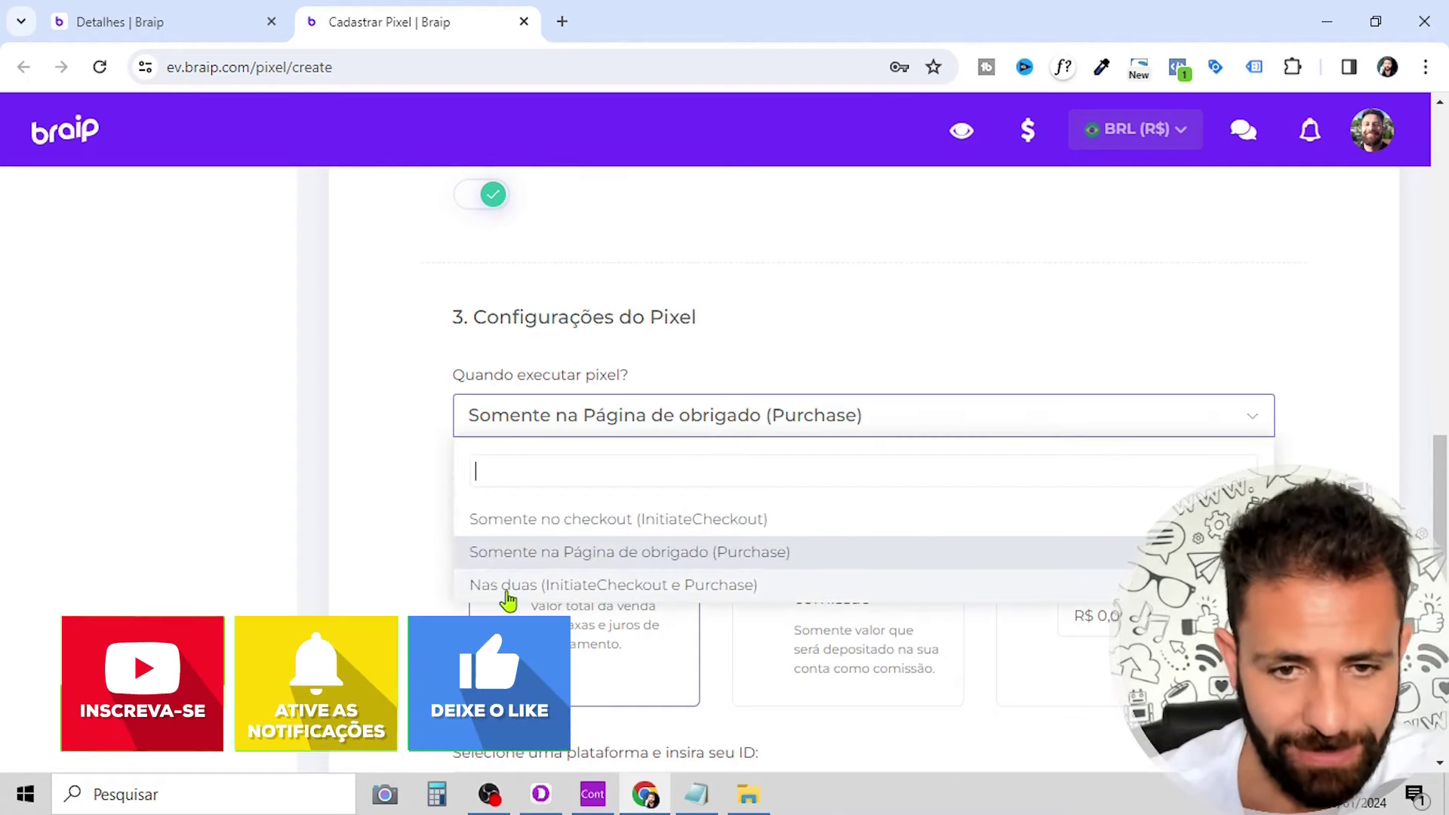
click(556, 588)
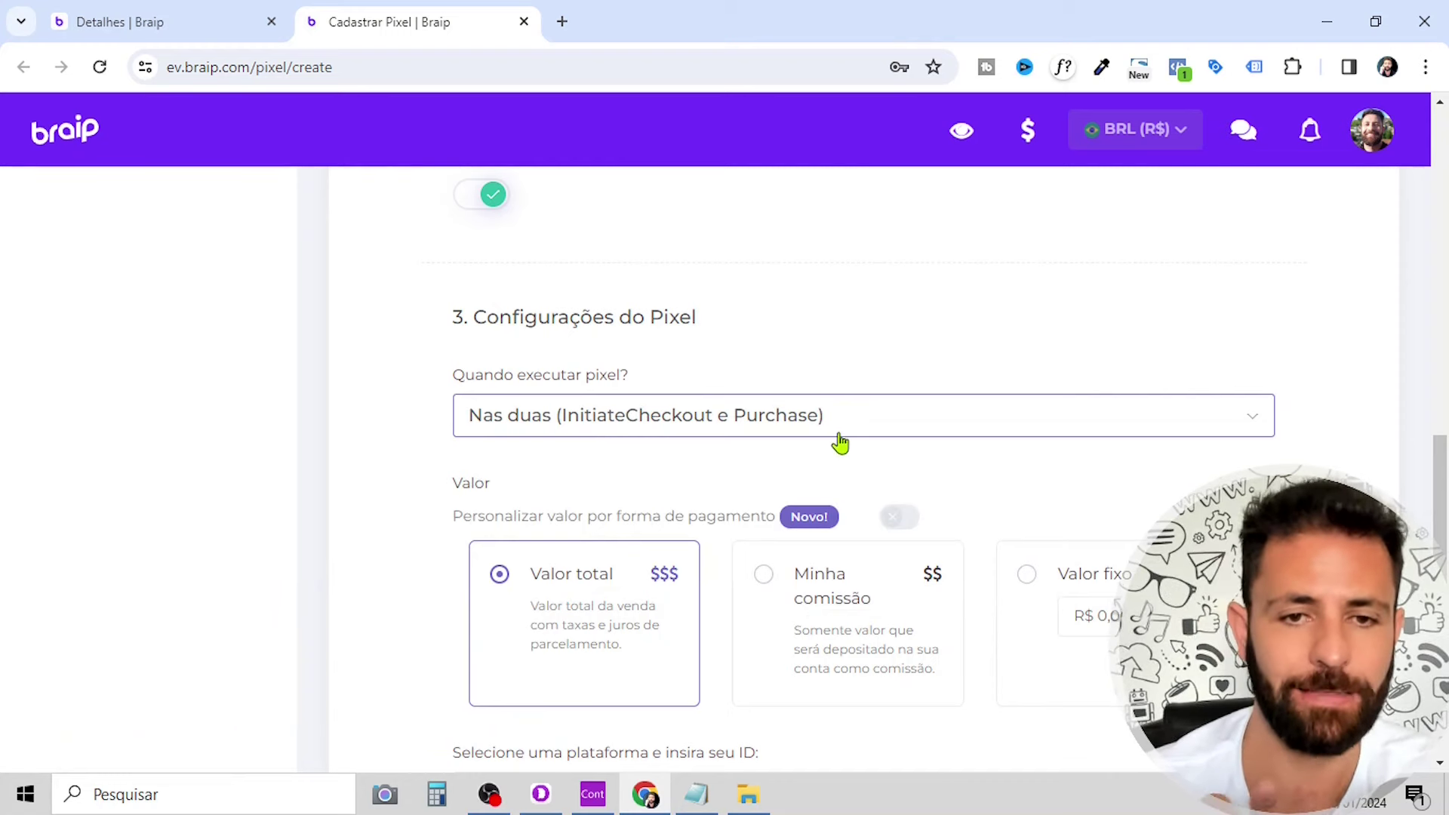
click(1142, 420)
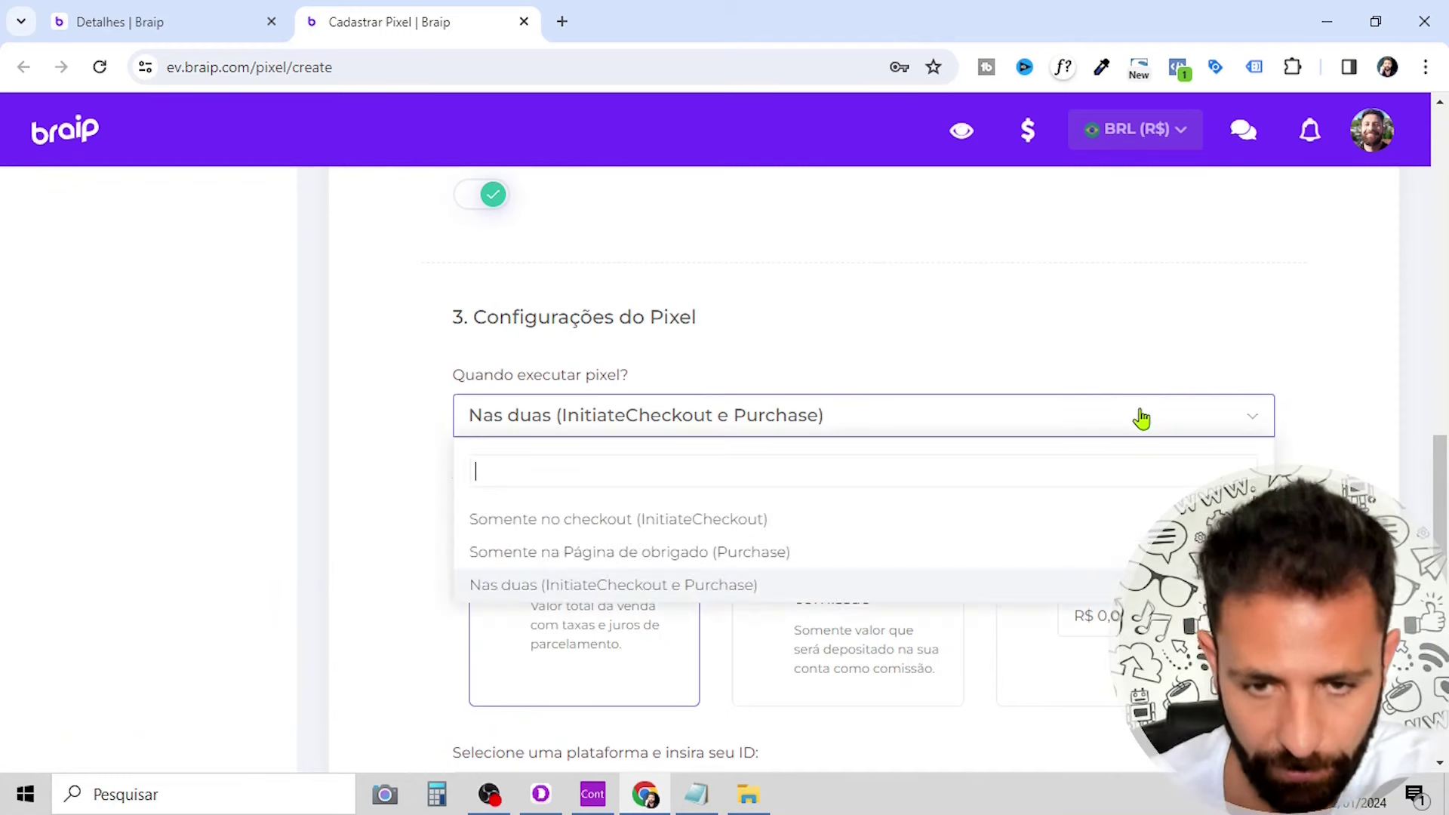
click(620, 553)
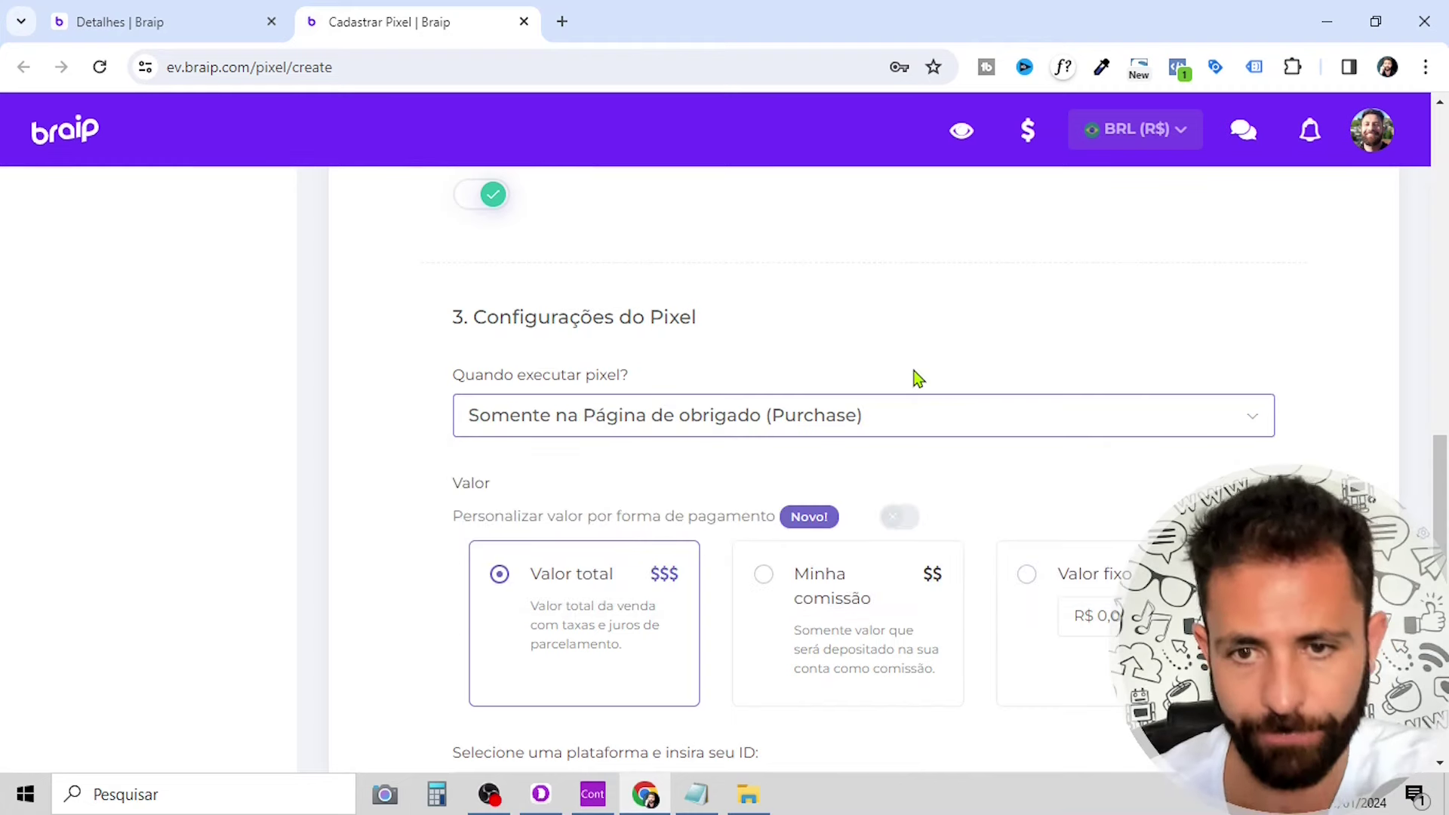
scroll(556, 506, down, 1)
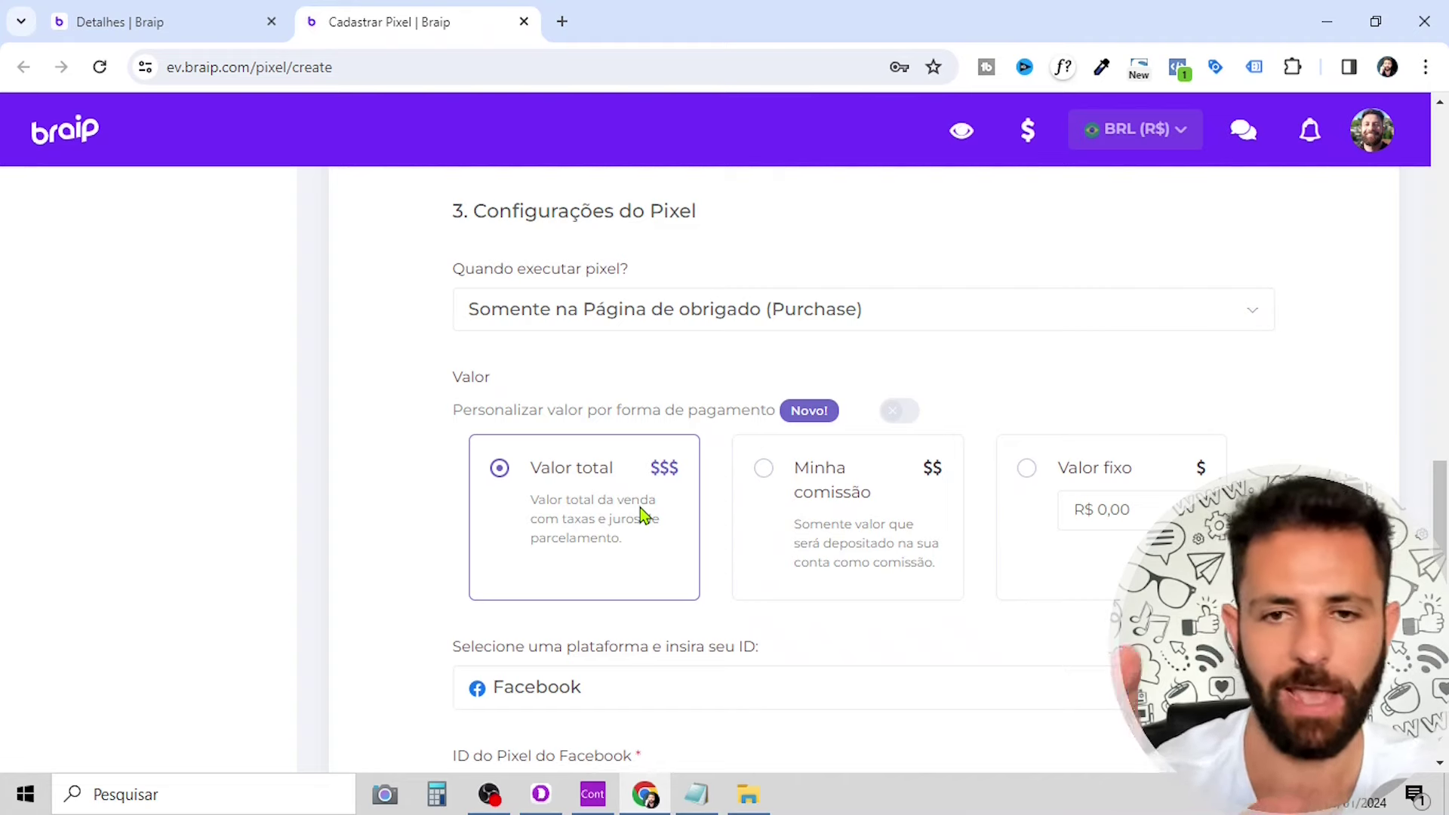
- Try the fixed-value option for the pixel's conversion value, and set it to "Minha comissão"
click(764, 471)
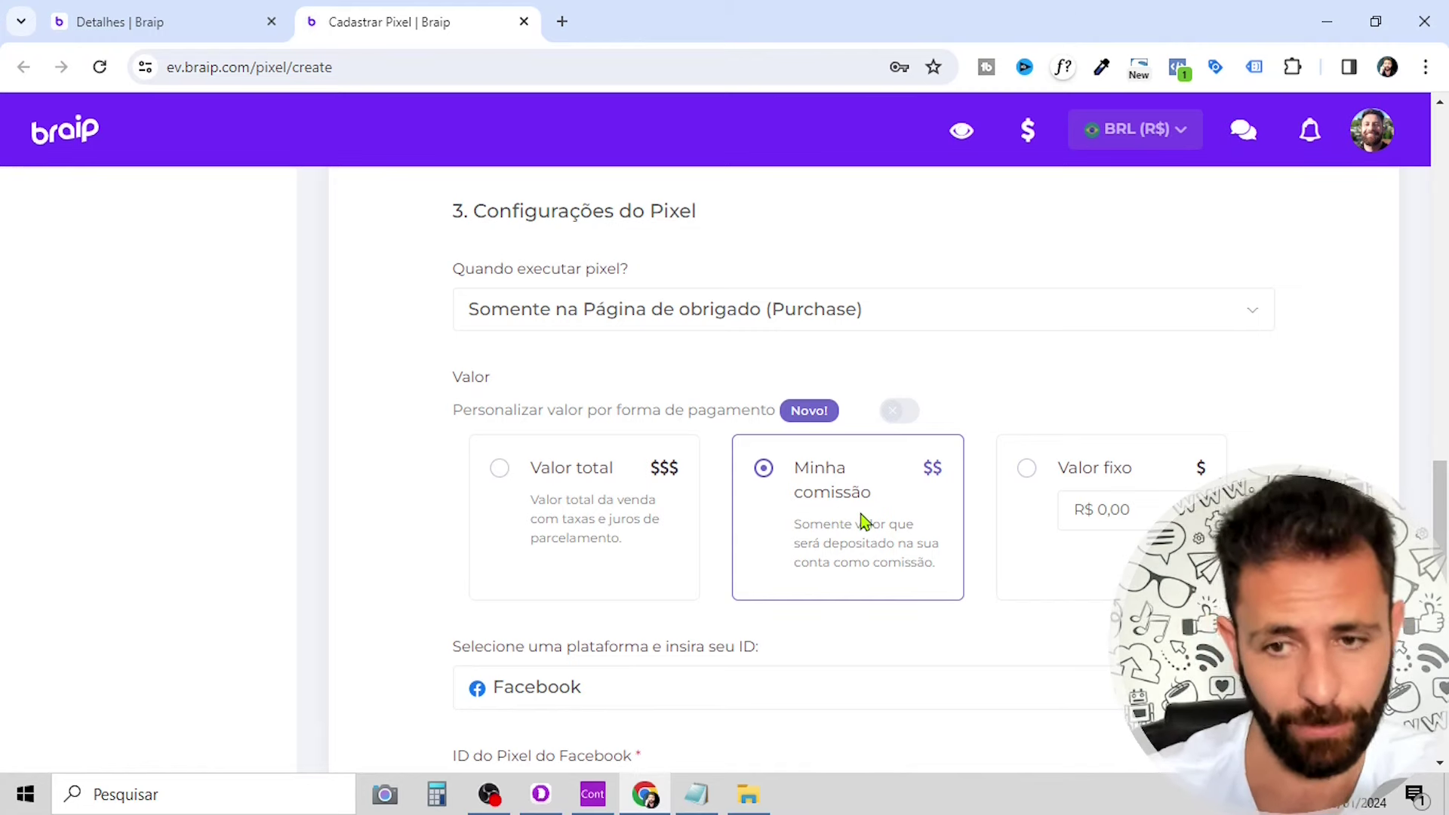
click(1028, 471)
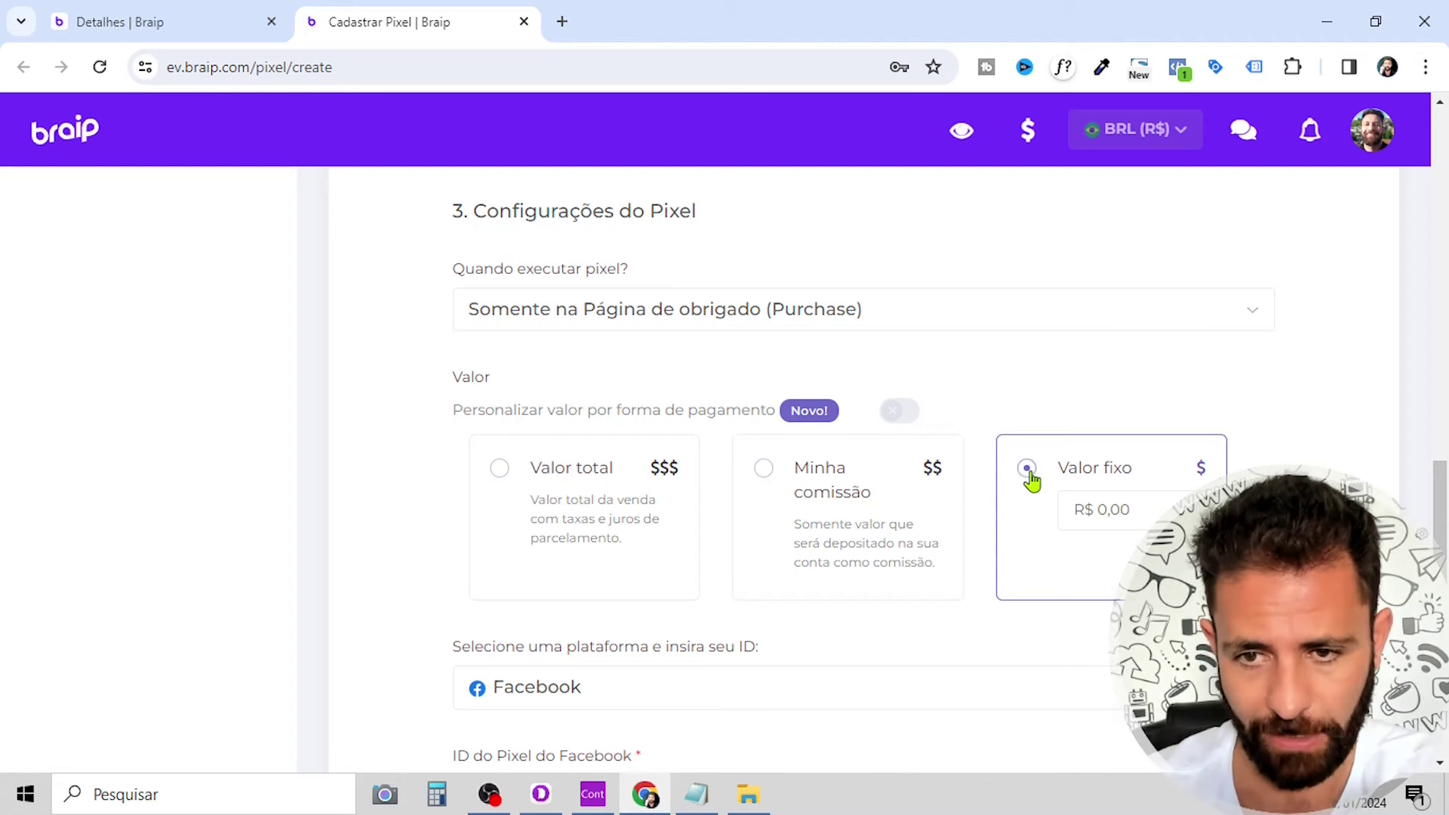
click(1142, 507)
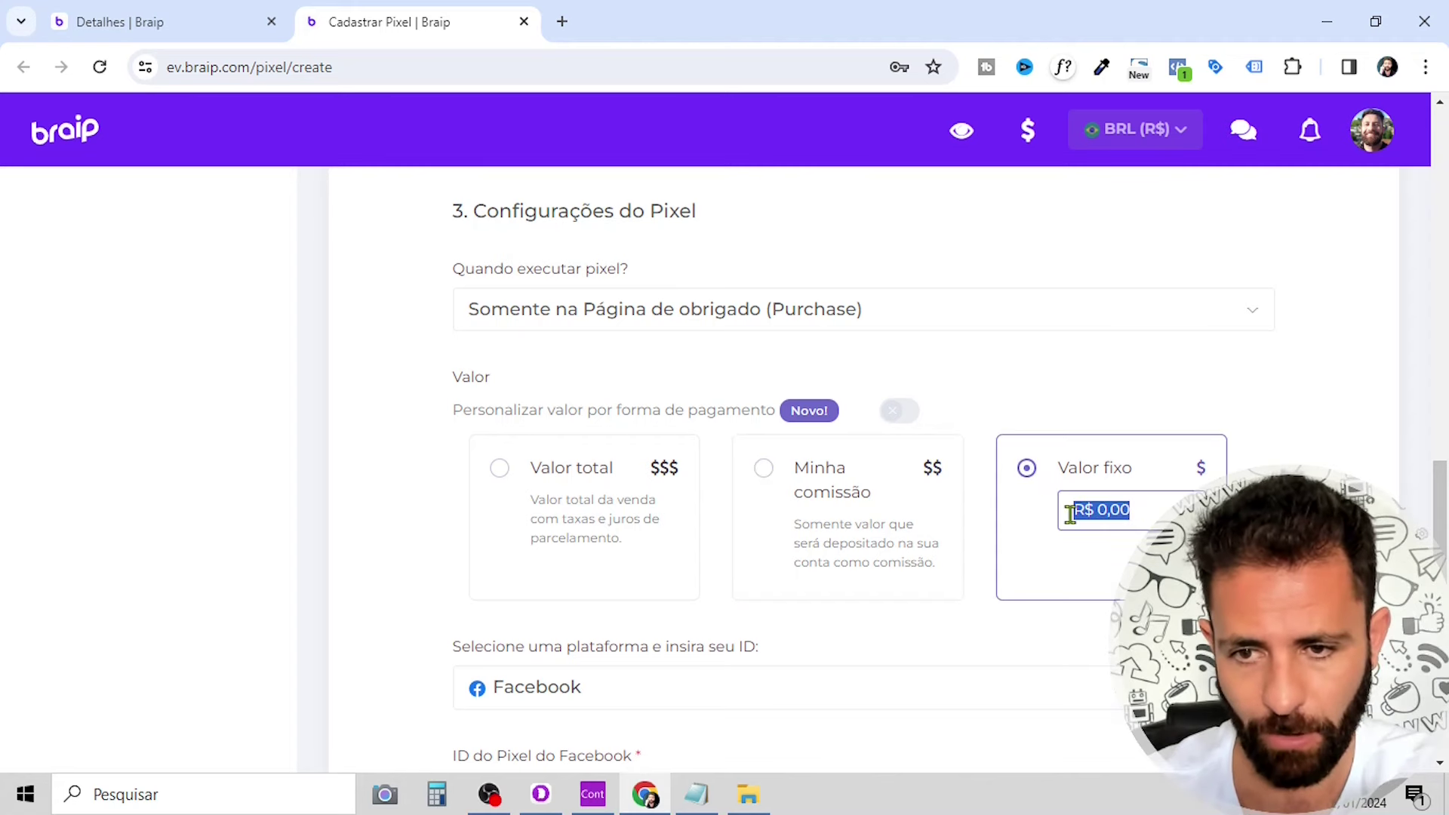
click(763, 469)
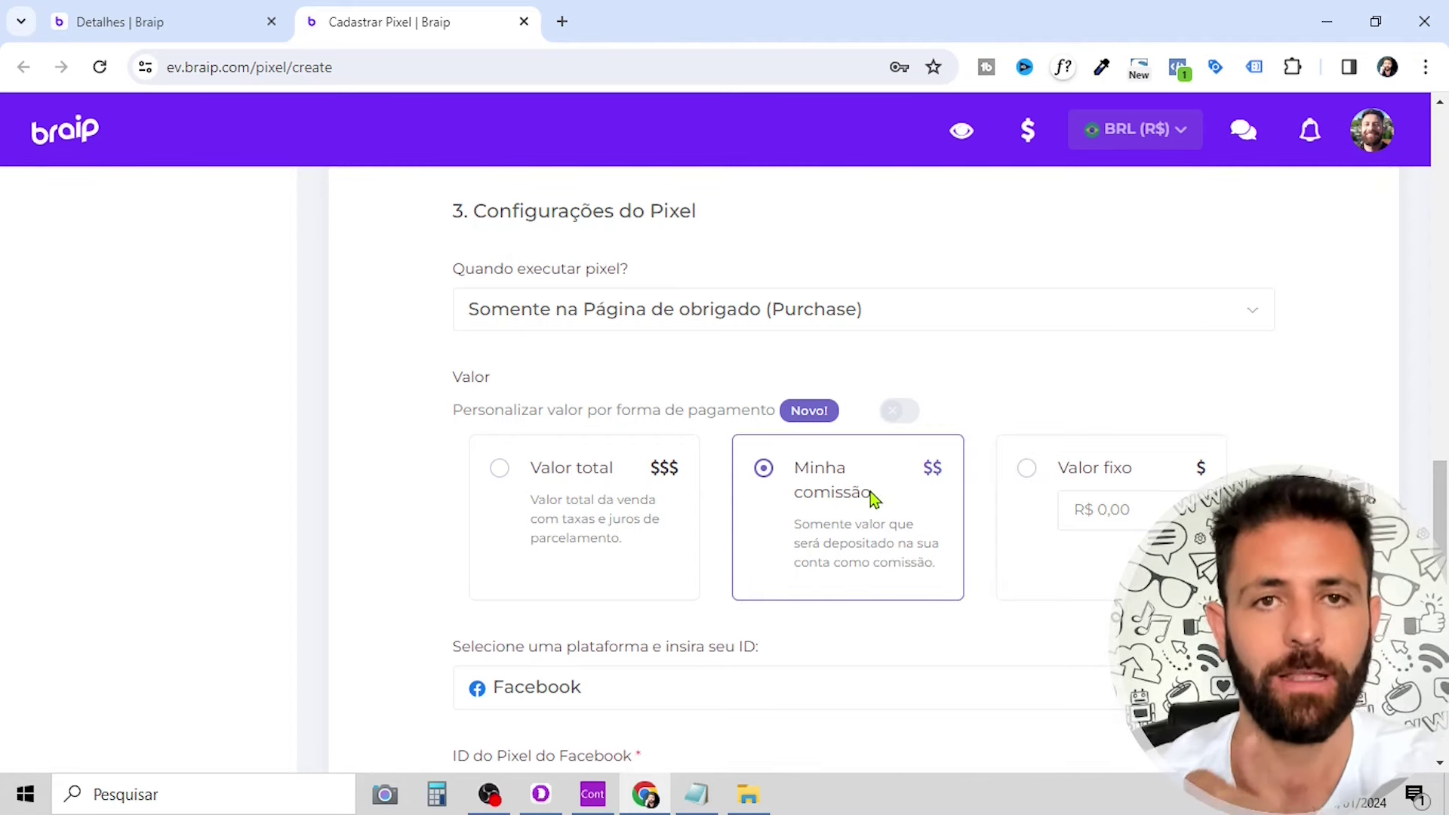
- Choose Google Ads as the pixel's platform
scroll(871, 491, down, 3)
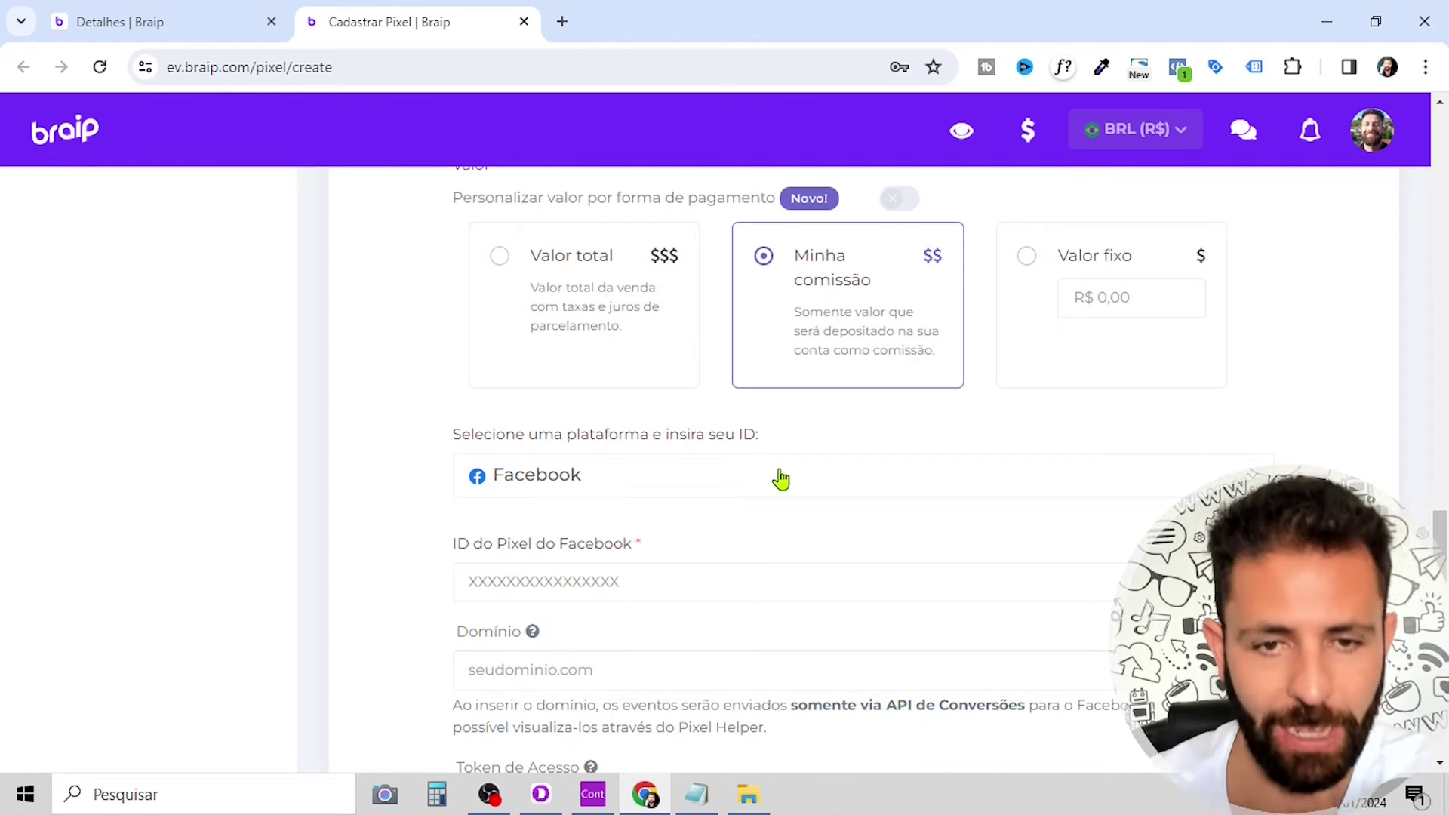
click(1000, 490)
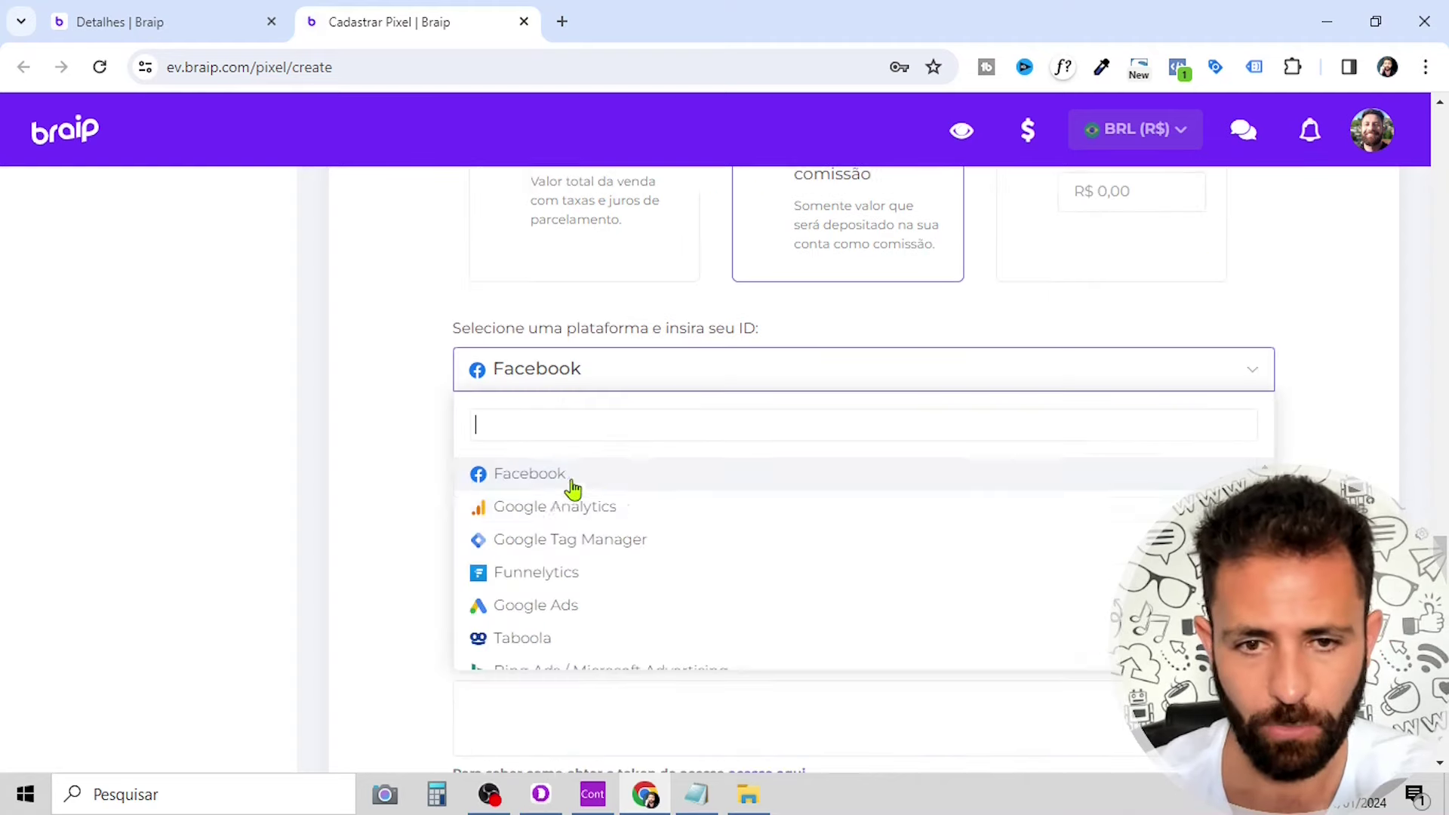
click(555, 607)
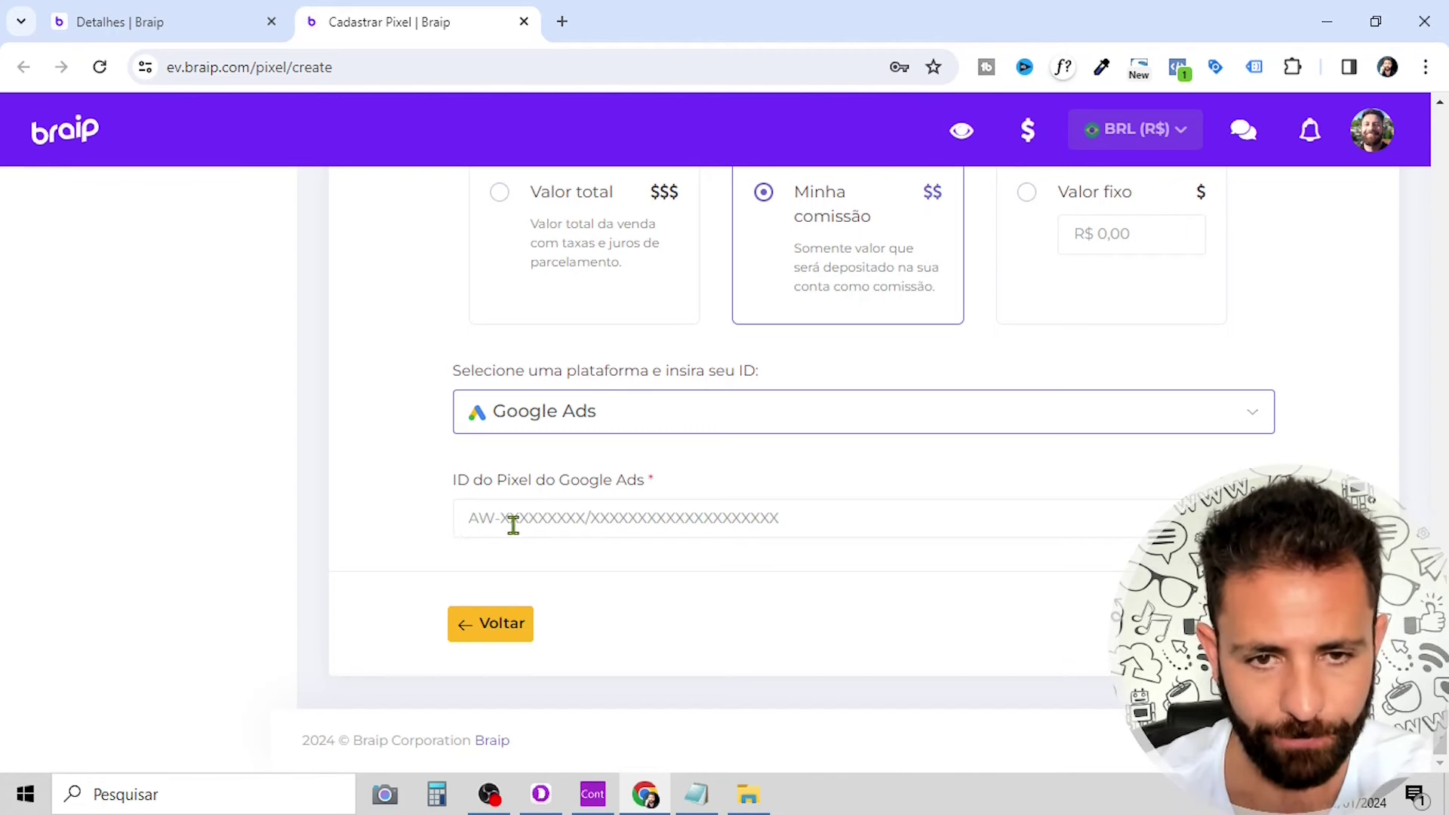
- Examine the ID and label parts of the send_to value in Notepad, and copy the whole value
click(596, 522)
click(696, 794)
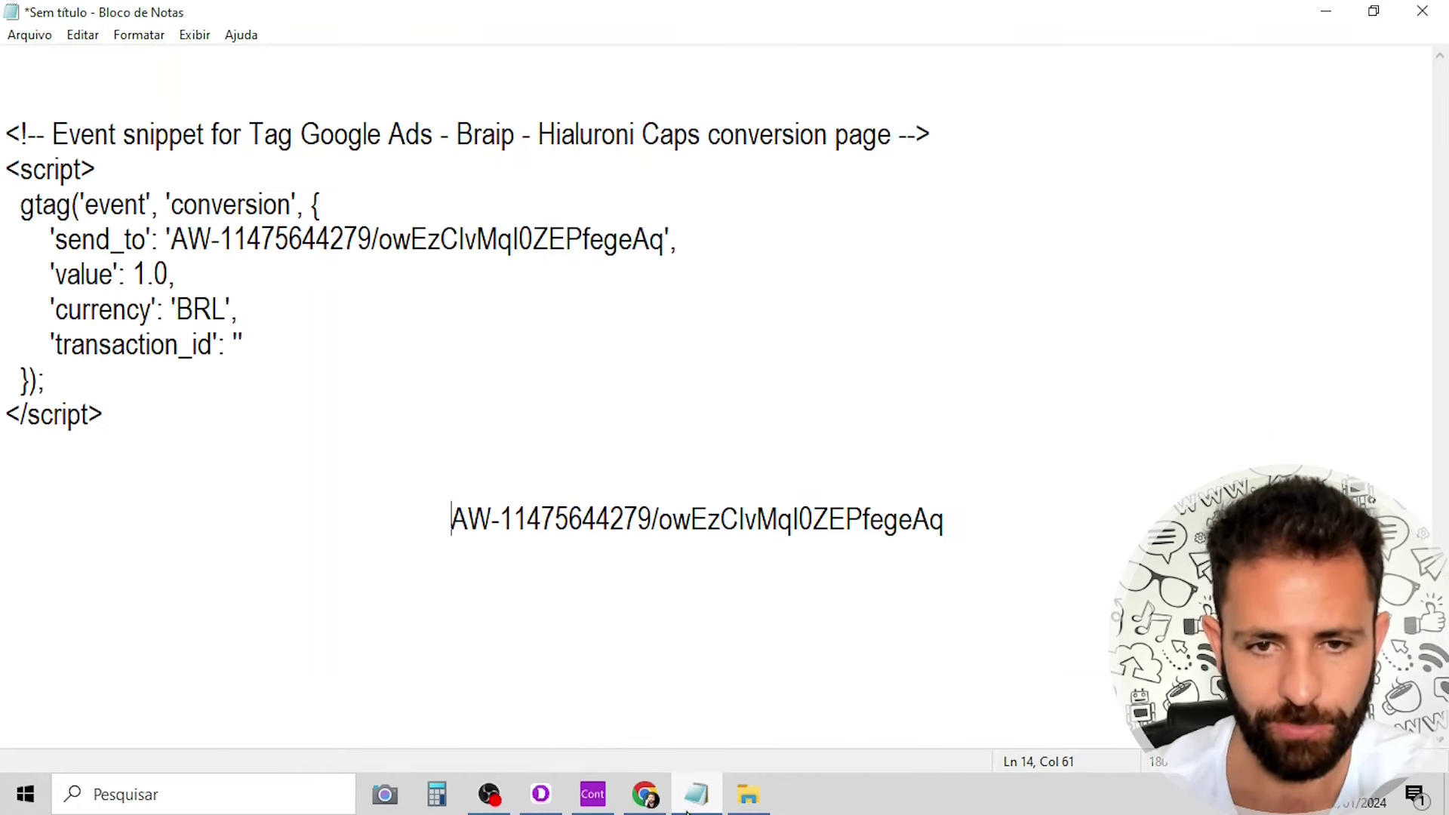
drag(453, 521, 651, 521)
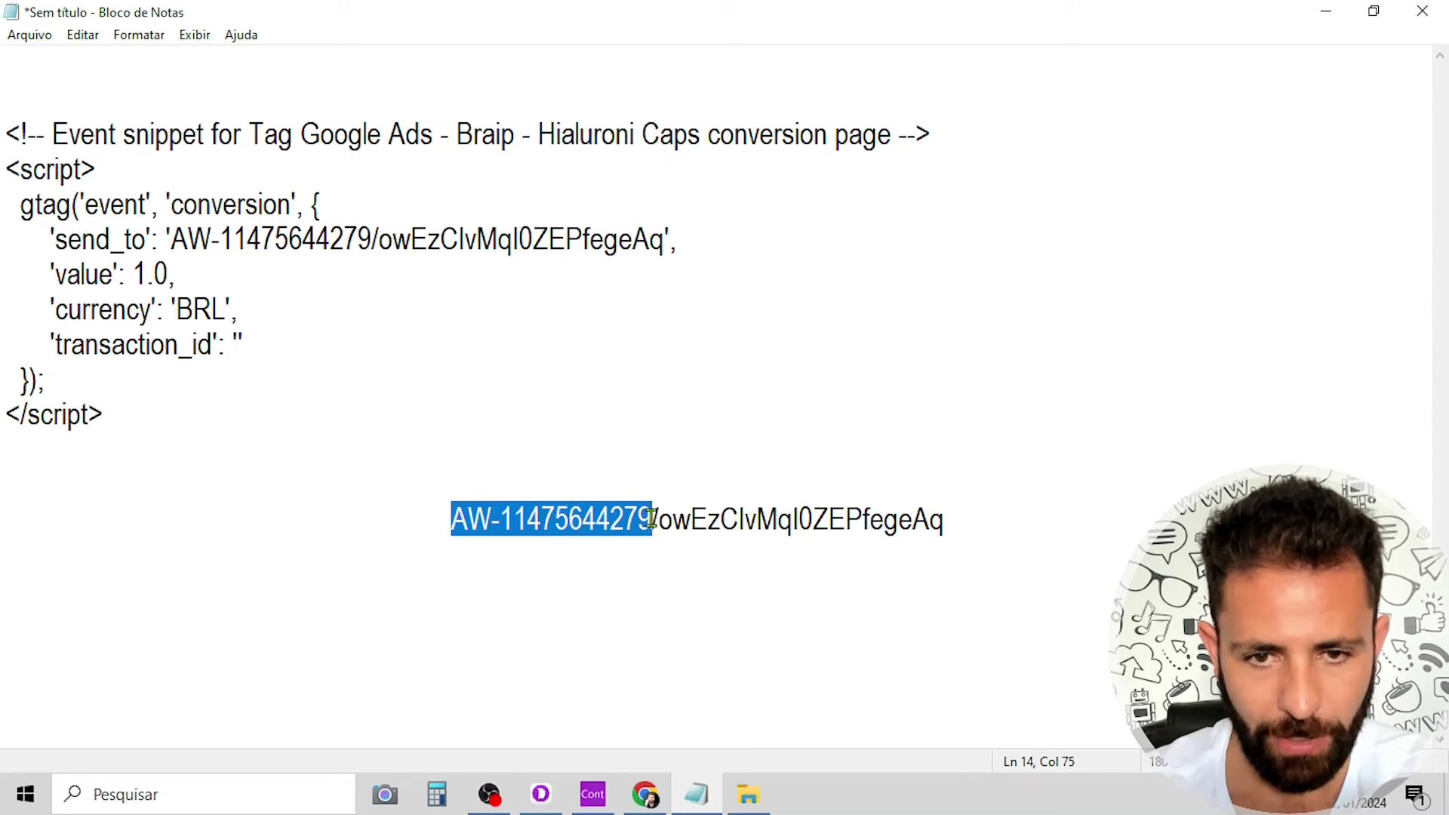
double_click(651, 519)
click(661, 521)
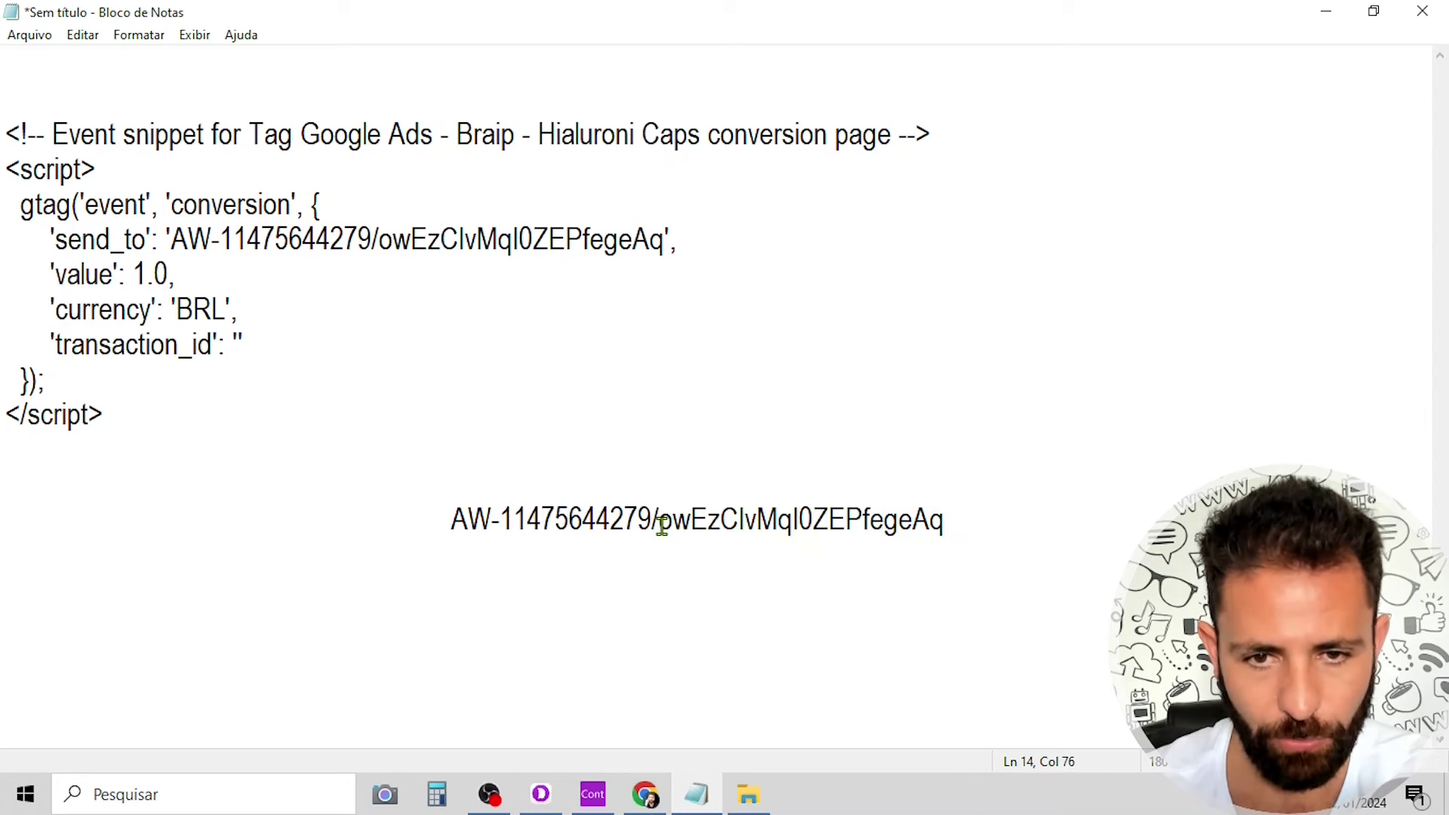
drag(661, 521, 941, 541)
click(537, 544)
drag(456, 517, 659, 541)
key(ctrl+c)
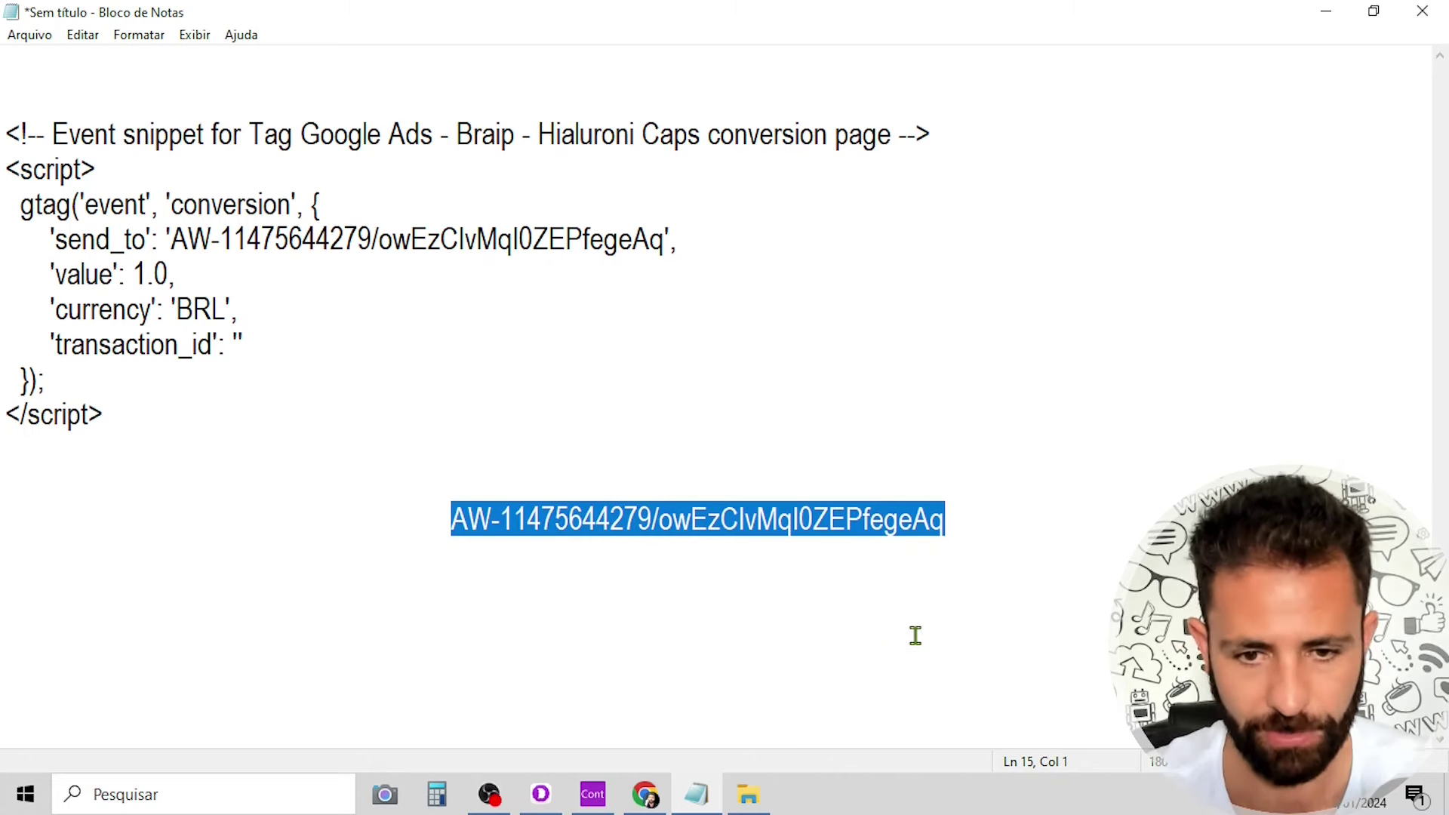
- Paste the copied conversion ID and label as the Google Ads pixel ID in the Braip form, and save the pixel
click(646, 794)
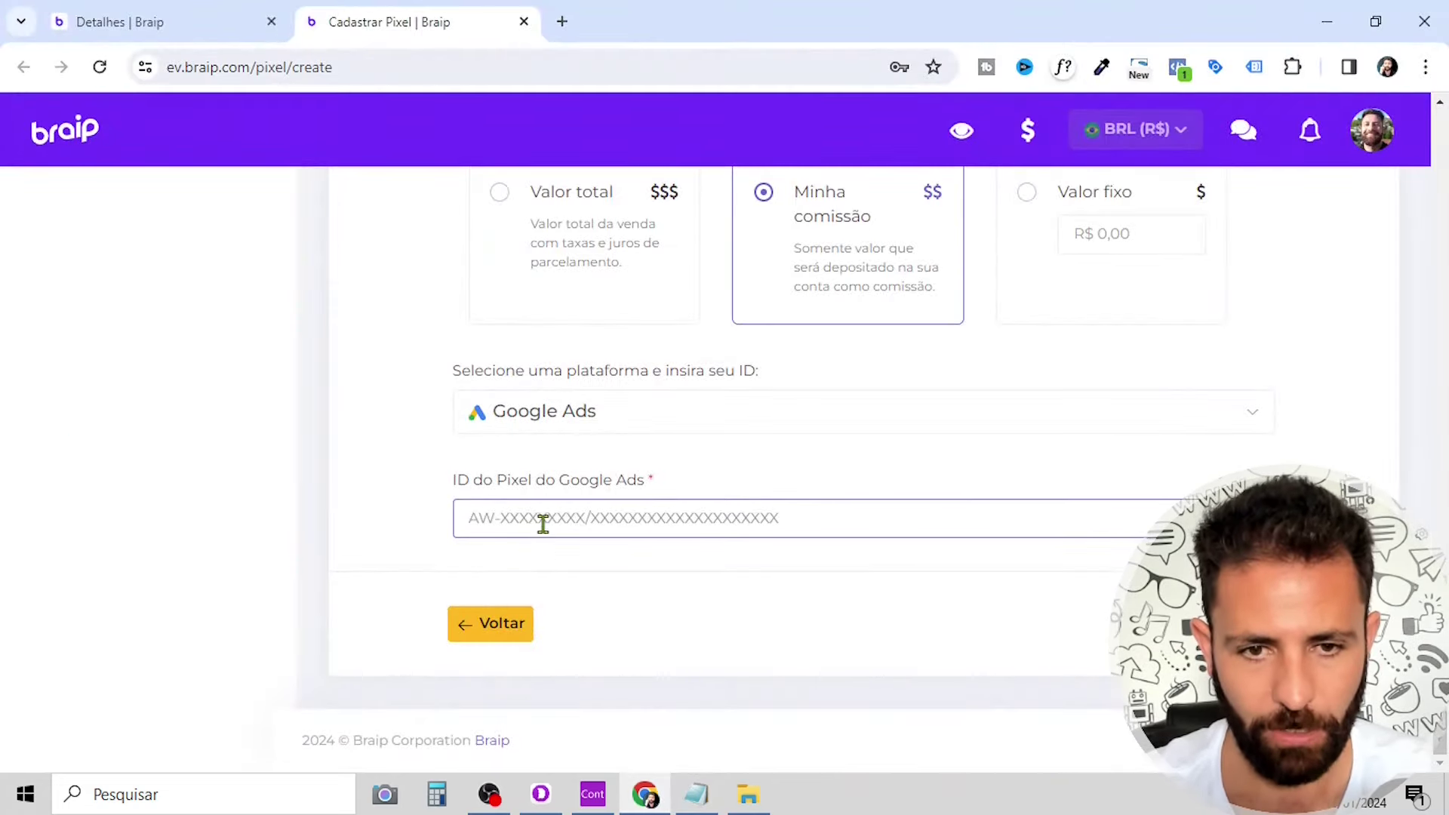
key(ctrl+v)
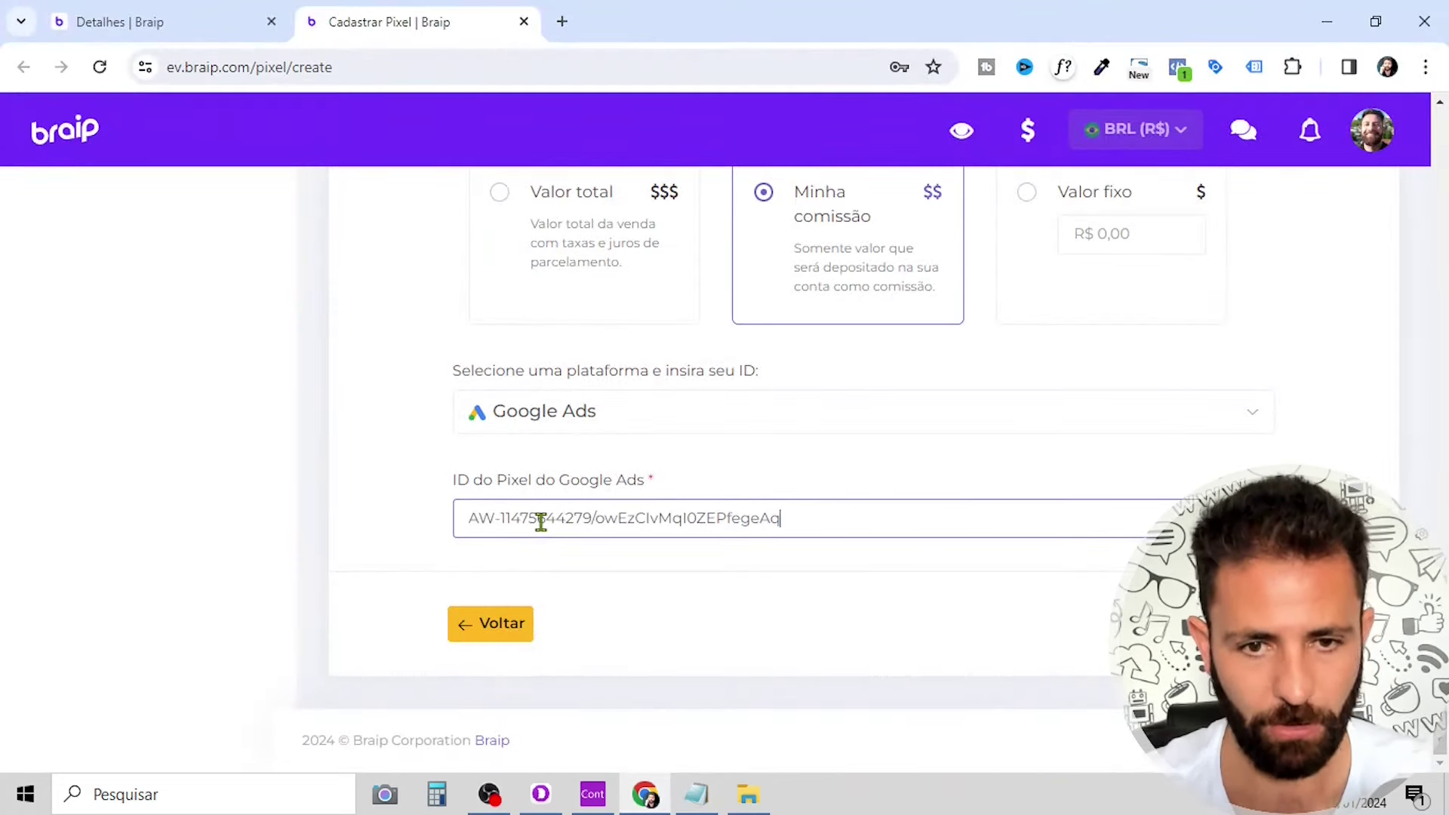
click(736, 483)
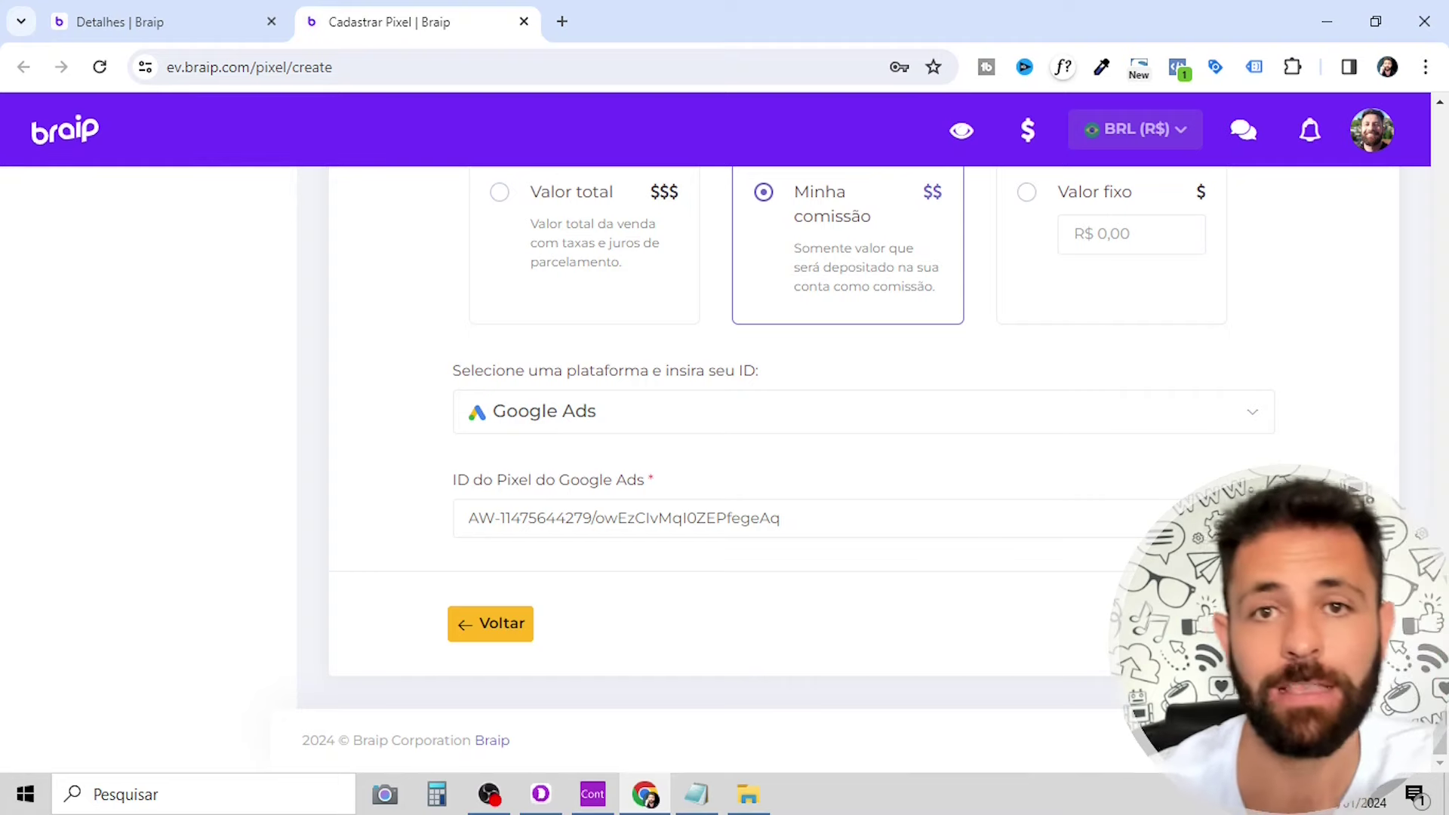
key(Return)
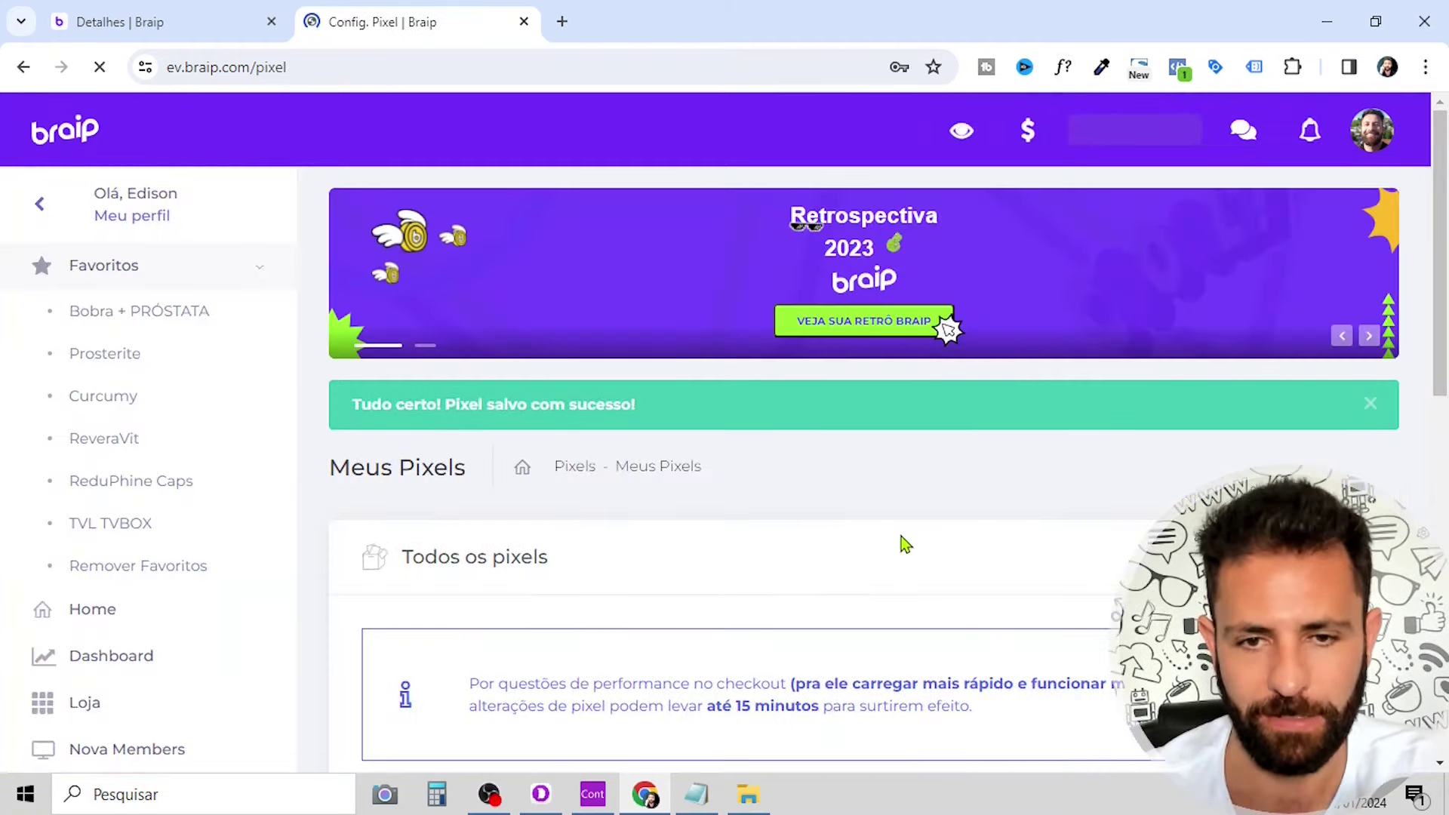
- Dismiss the holiday notice and check the Hialuroni Caps pixel's entry in the list of all pixels
scroll(890, 531, down, 1)
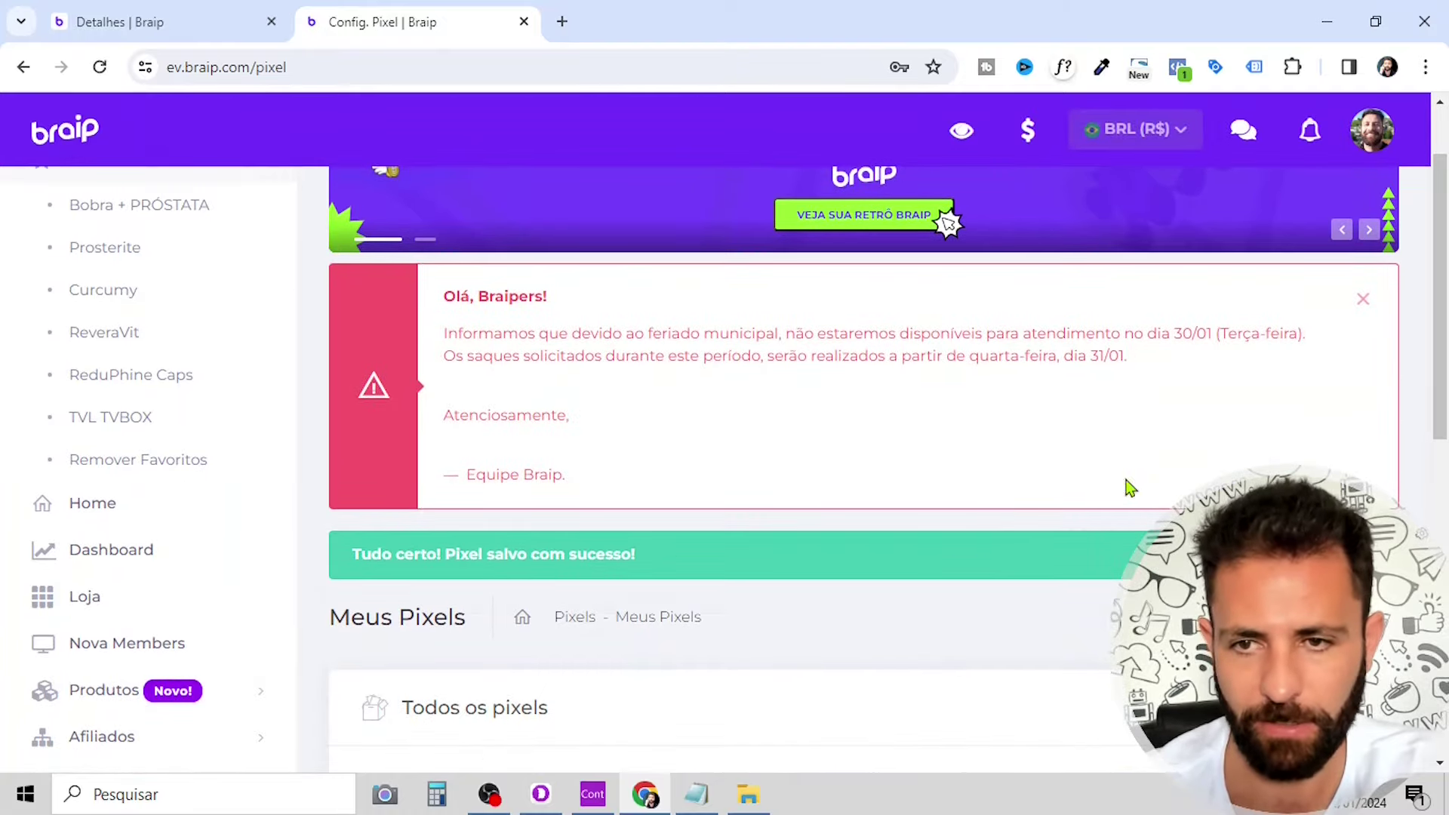
click(1363, 299)
scroll(1196, 332, down, 1)
scroll(1189, 341, down, 1)
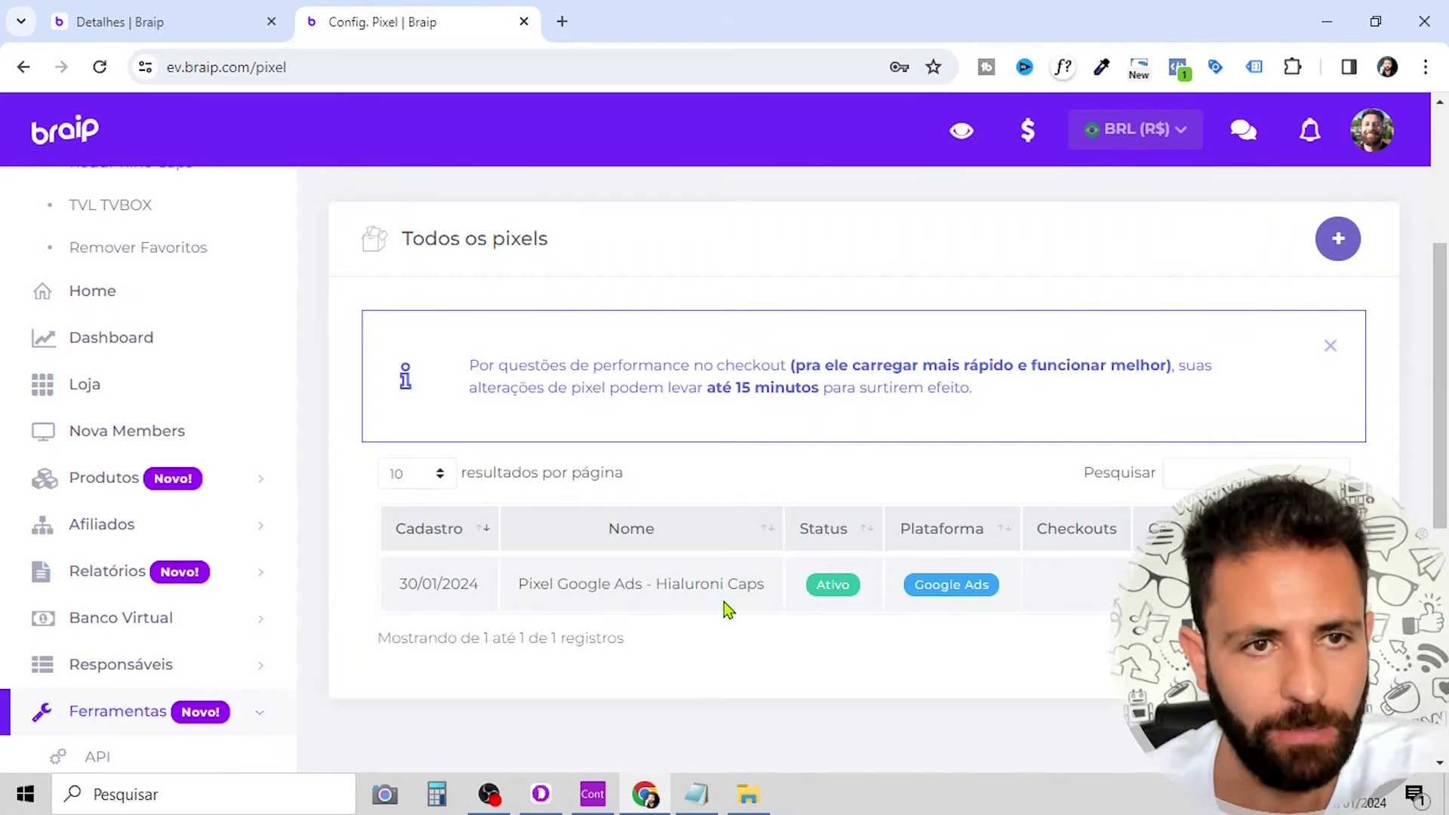
- Look for the pixel in the product's campaign configuration, and save the campaign "Tag Google Ads - Página de Vendas - Hialuroni Caps" without one
click(183, 22)
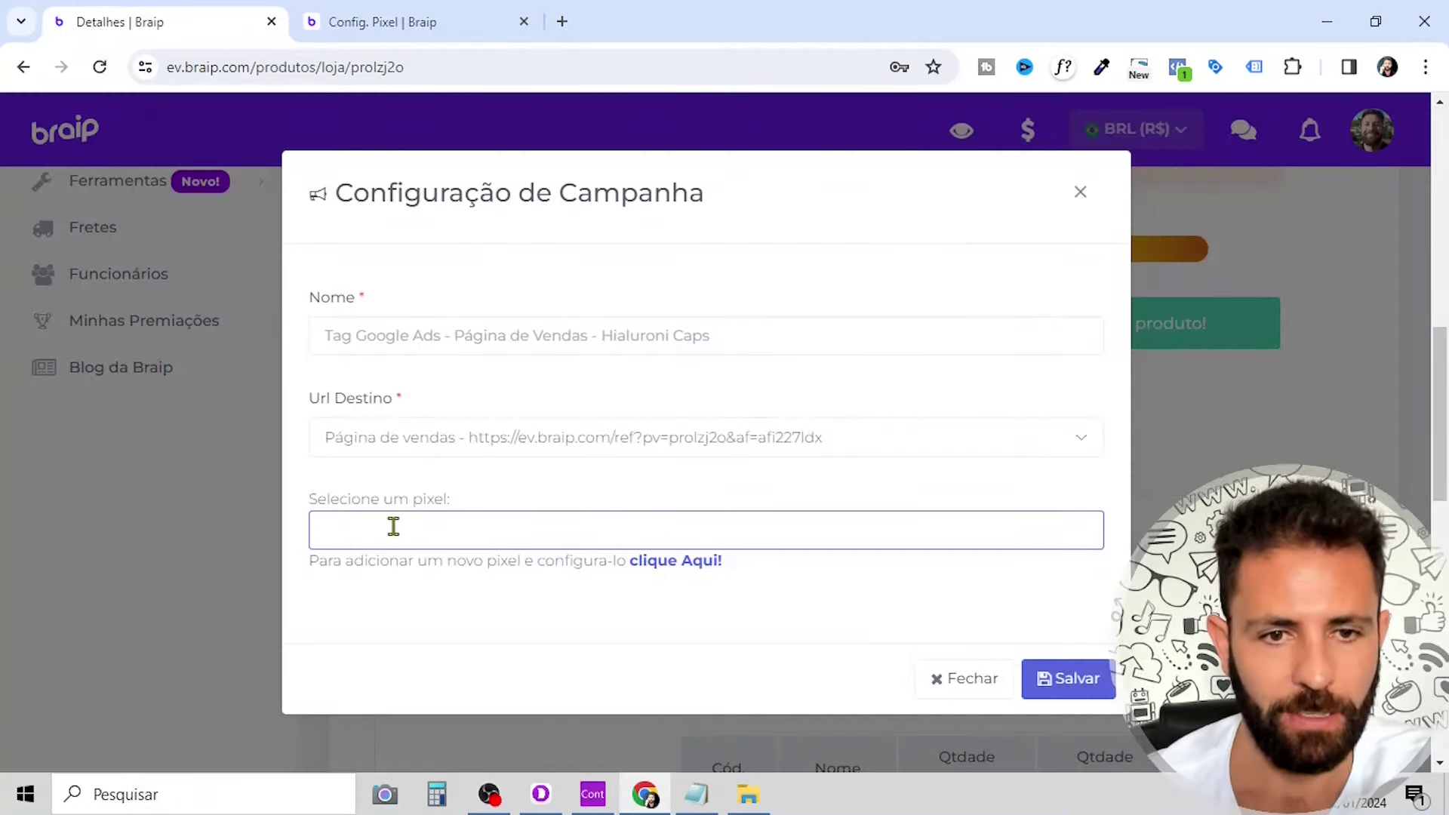
click(502, 529)
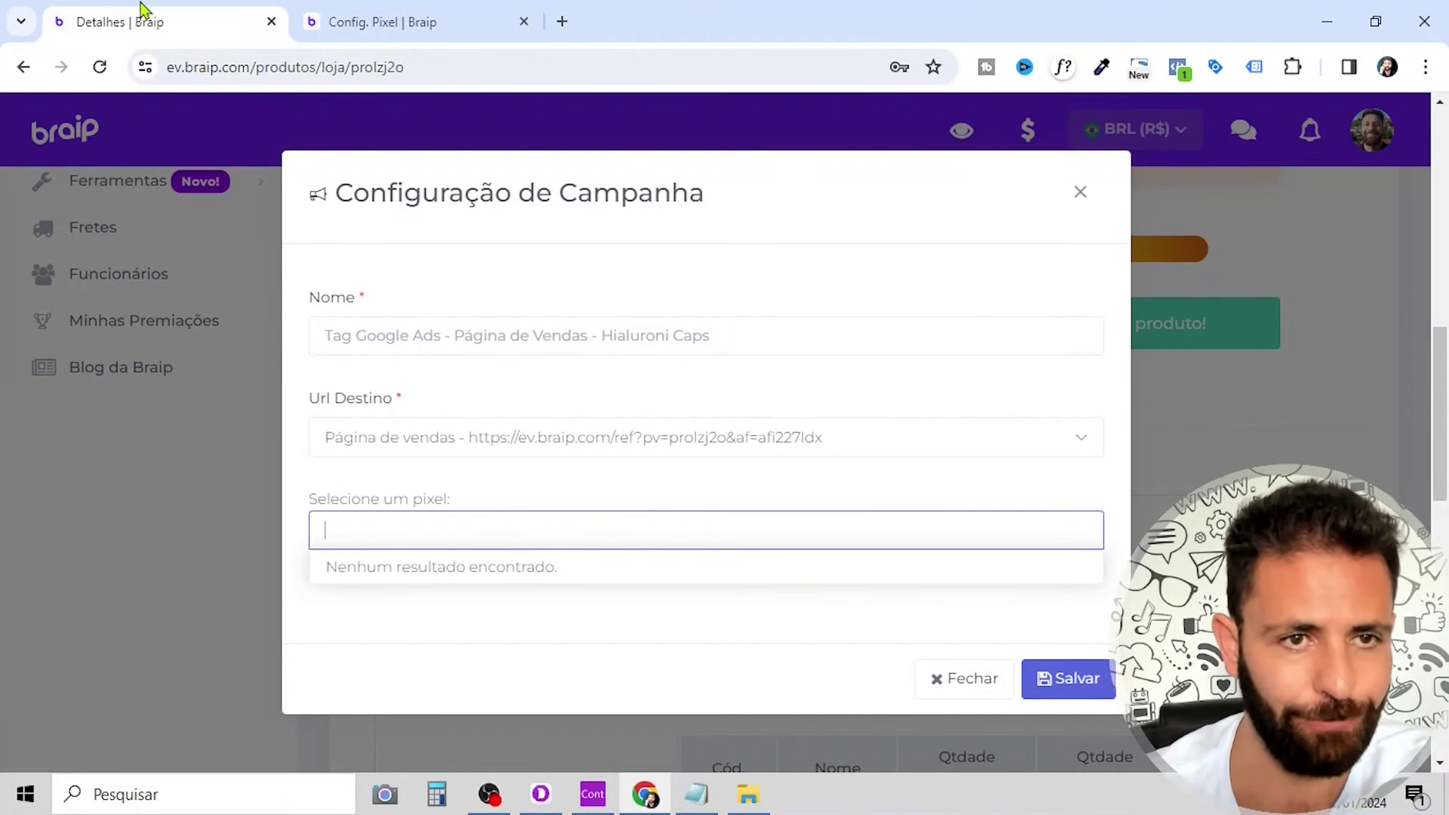
click(1080, 681)
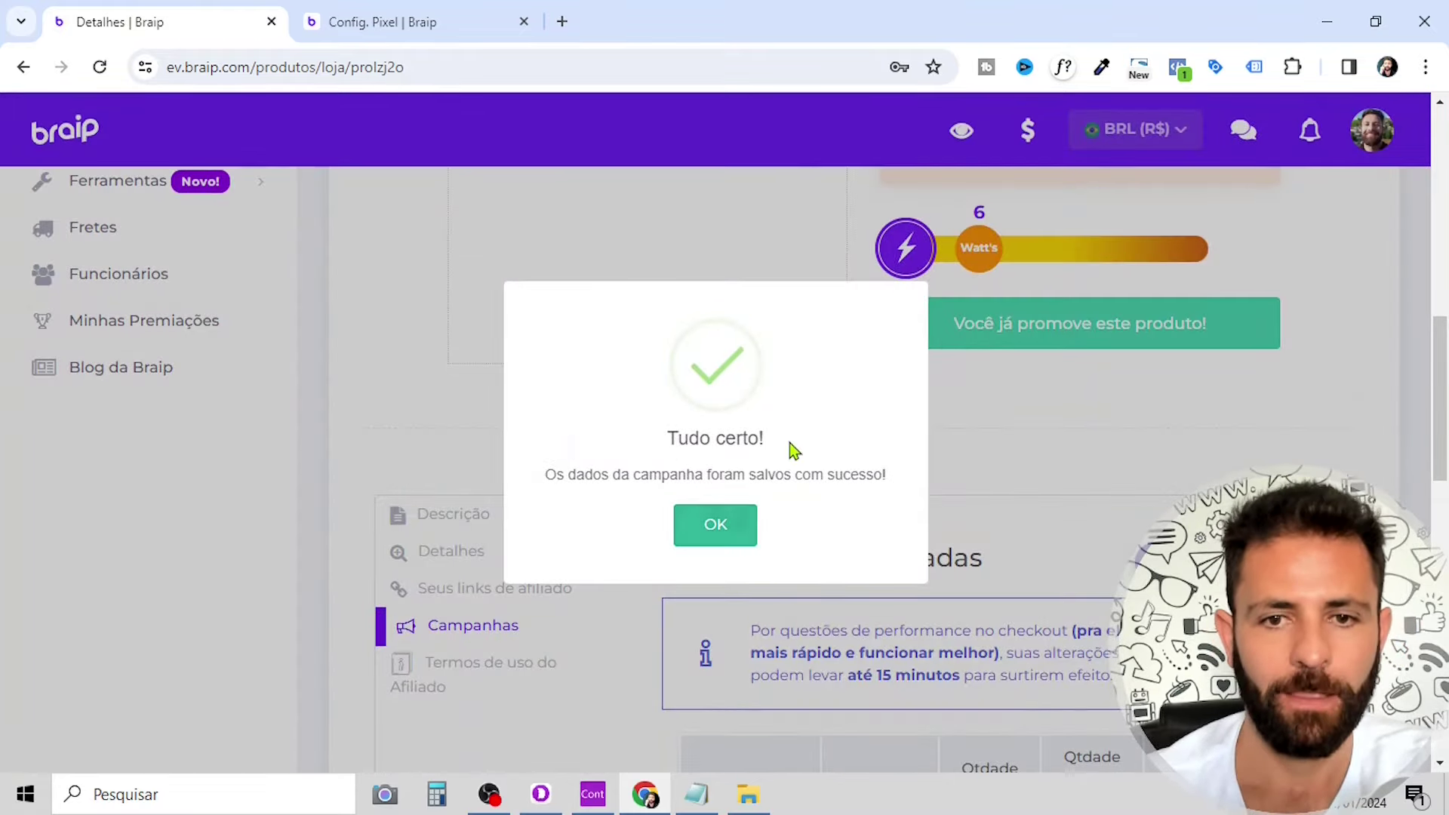
click(729, 530)
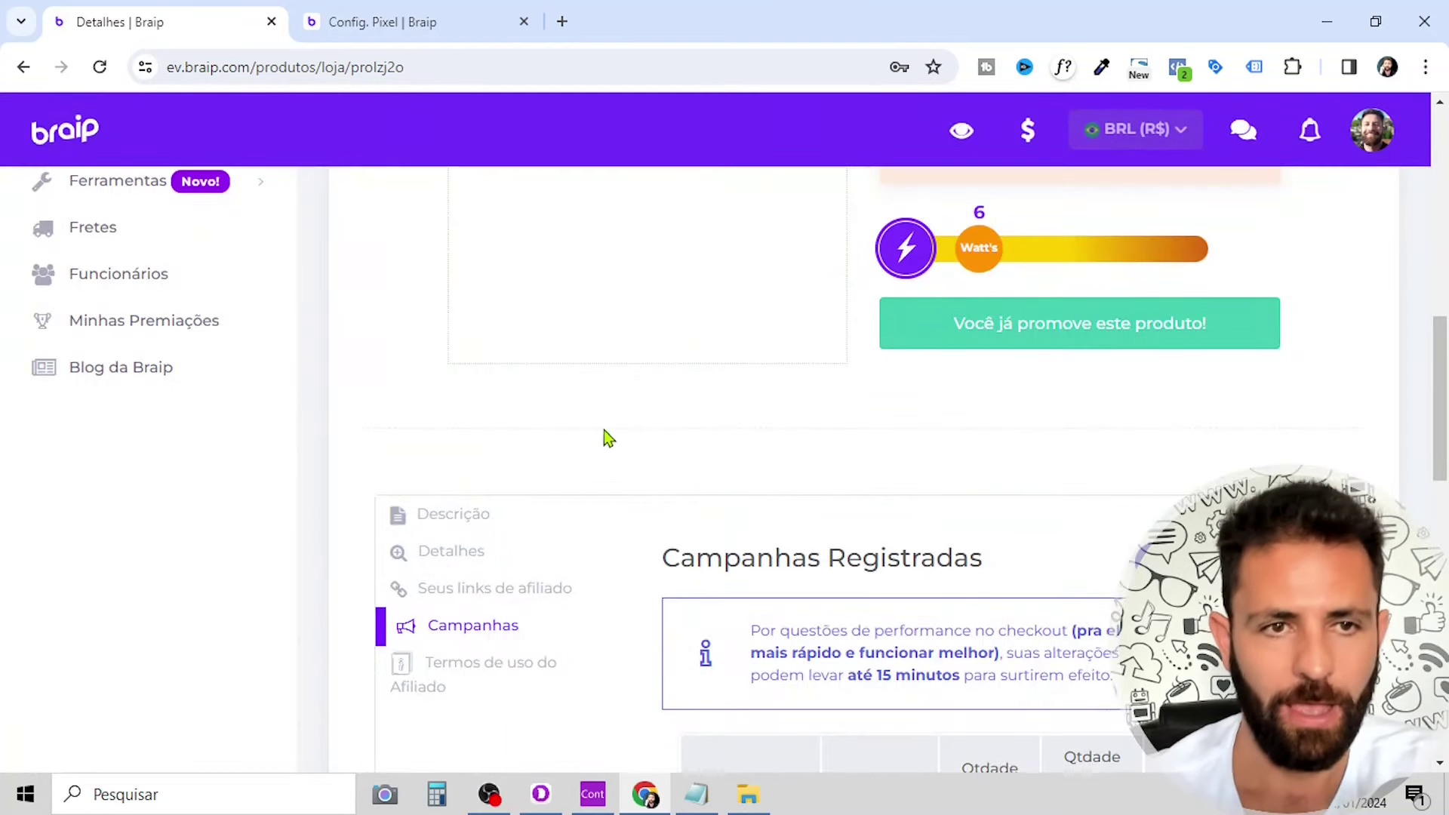
- Reload the product details page, edit the registered campaign and assign "Pixel Google Ads - Hialuroni Caps - Google Ads" to it
click(99, 66)
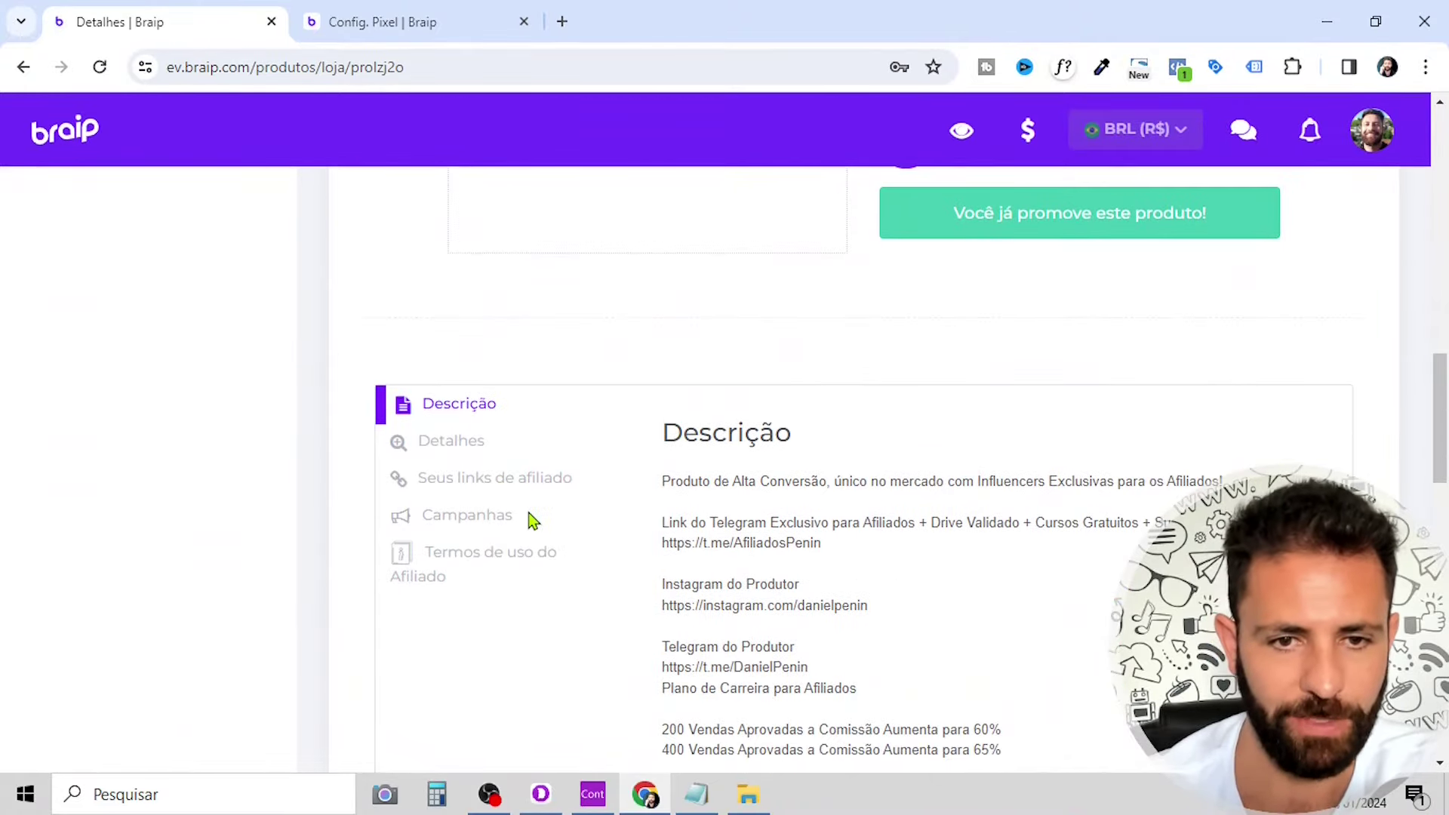
click(504, 521)
scroll(959, 457, down, 4)
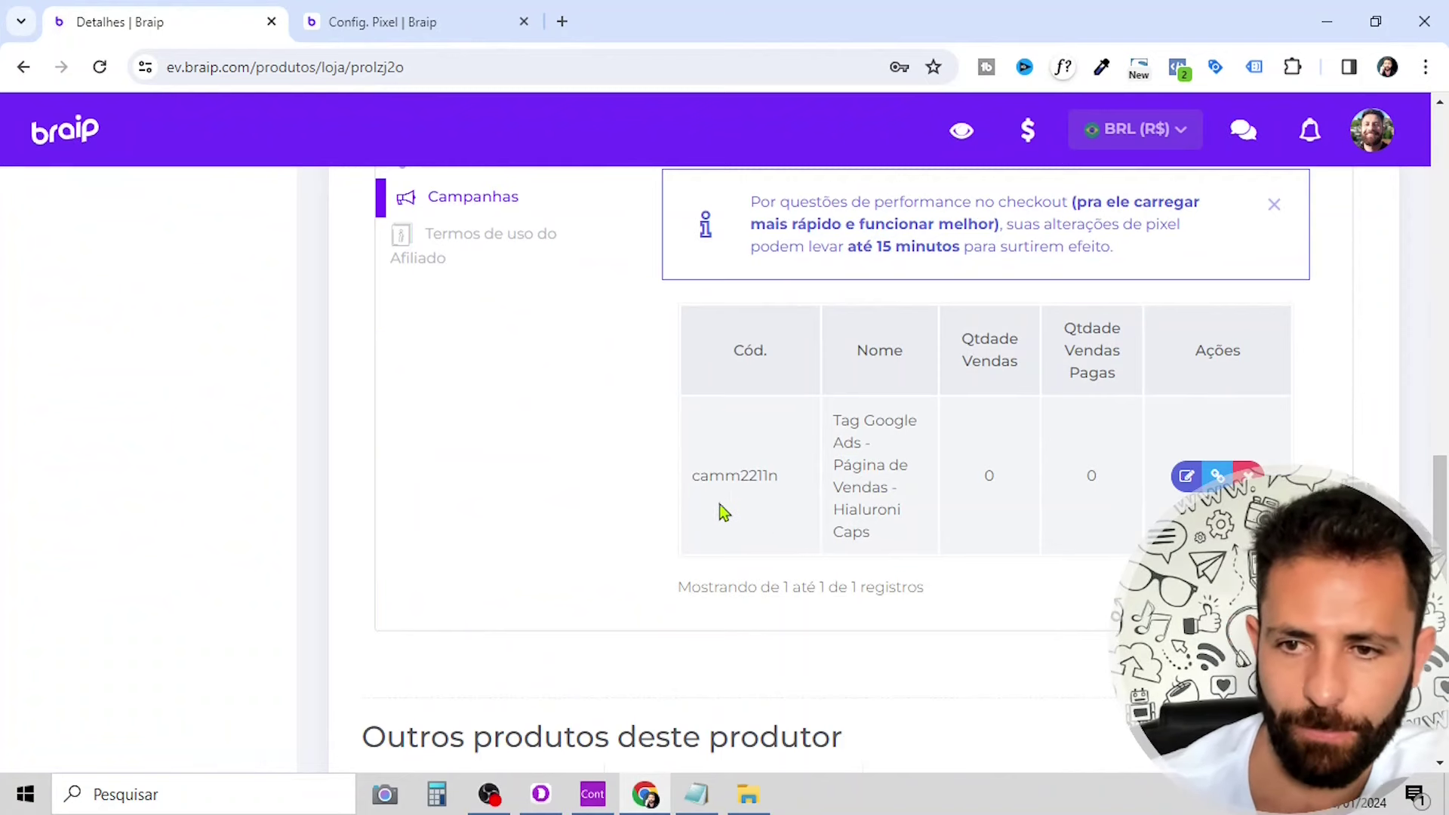
click(1187, 476)
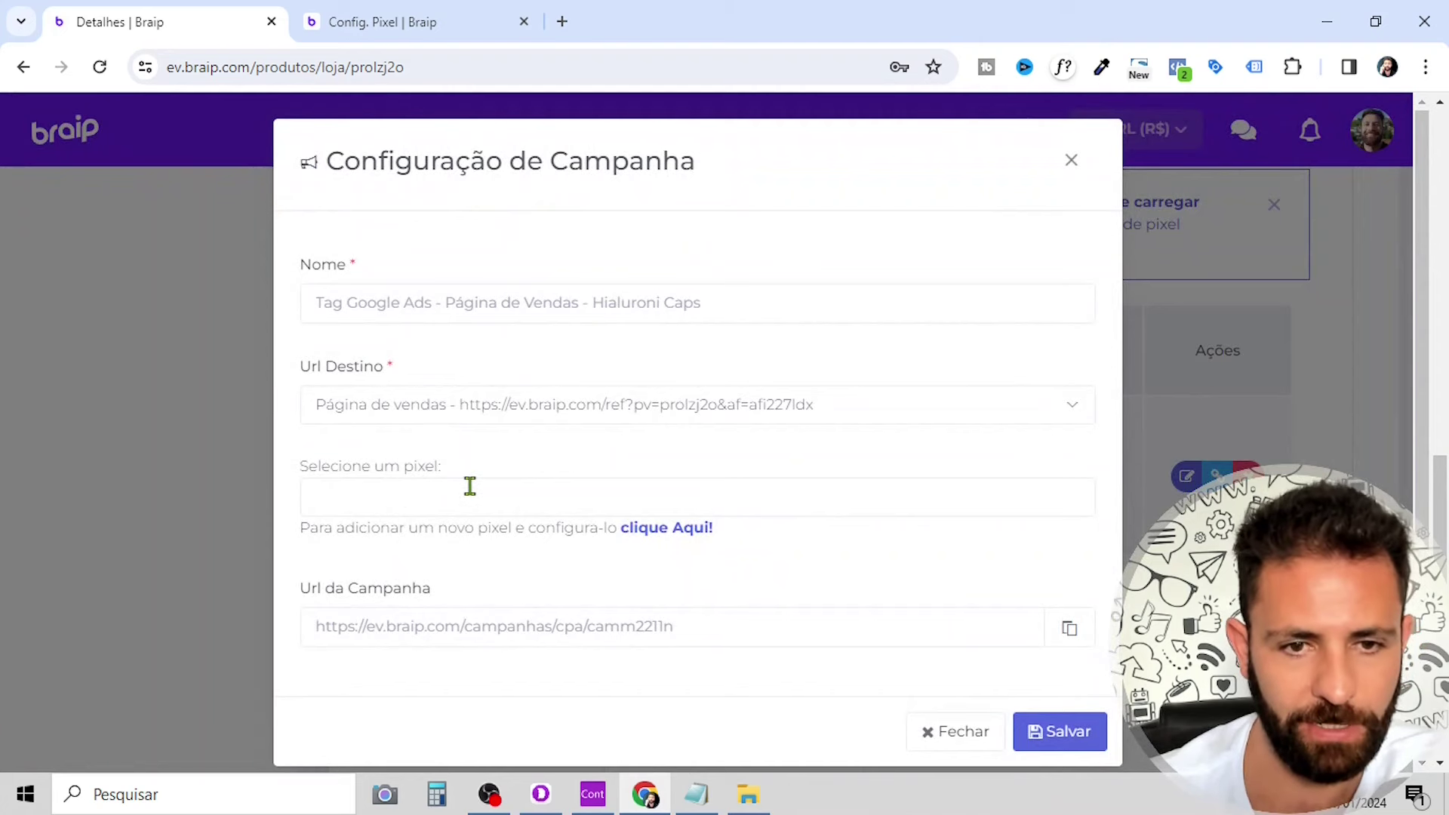
click(470, 485)
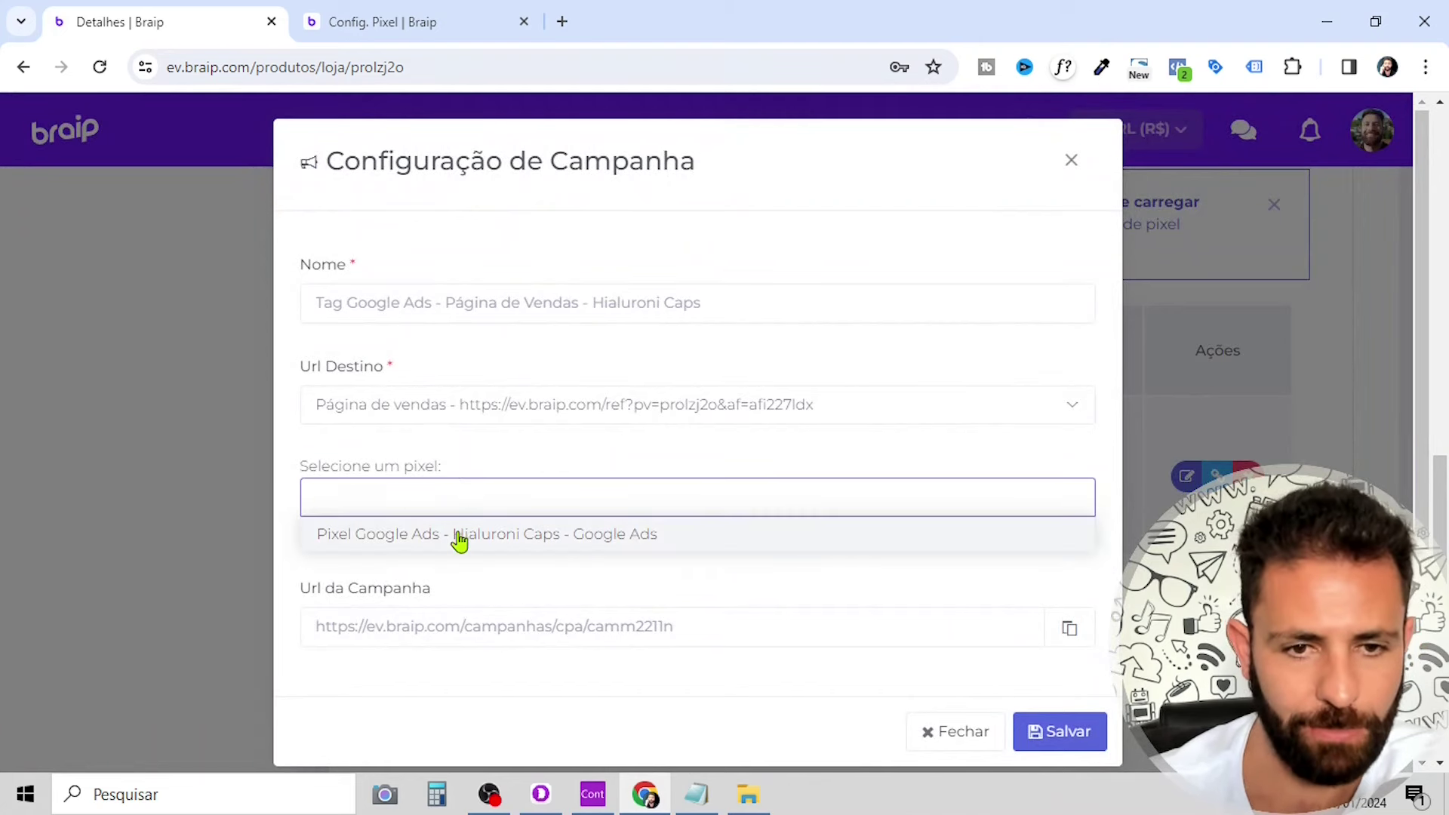
click(459, 536)
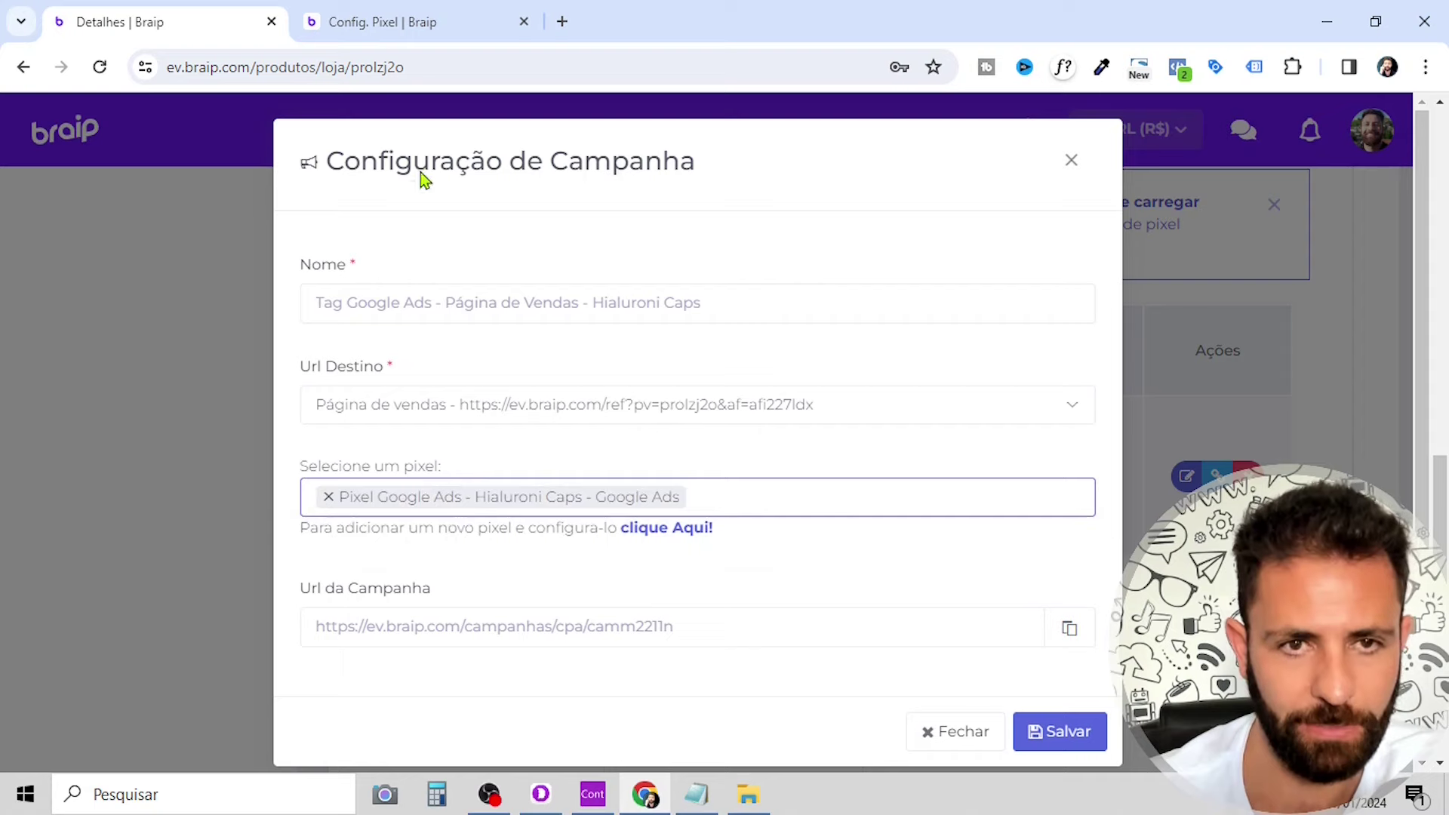
- Check the assigned pixel against the pixel list, and save the campaign configuration
click(397, 23)
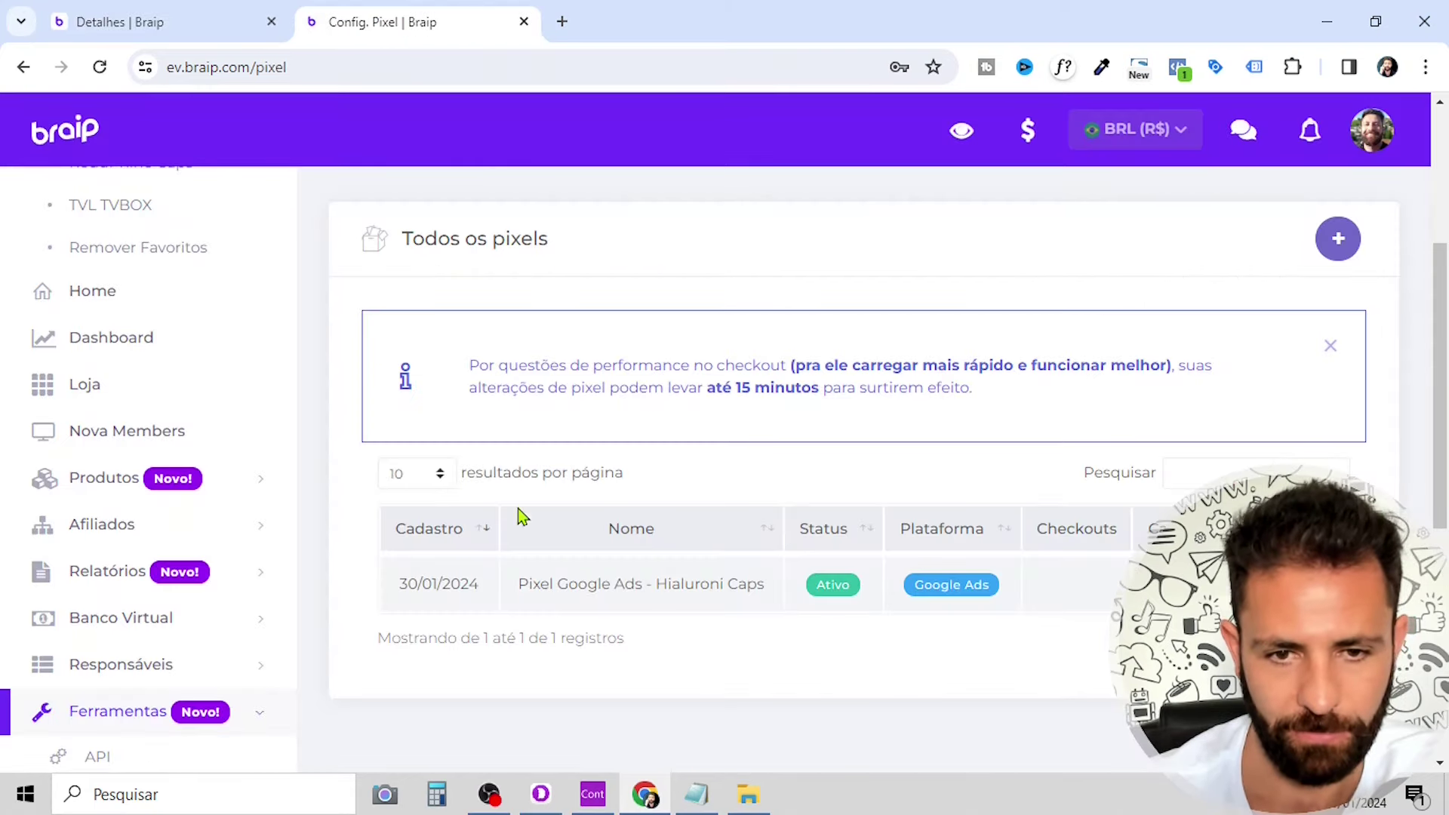
scroll(649, 597, down, 3)
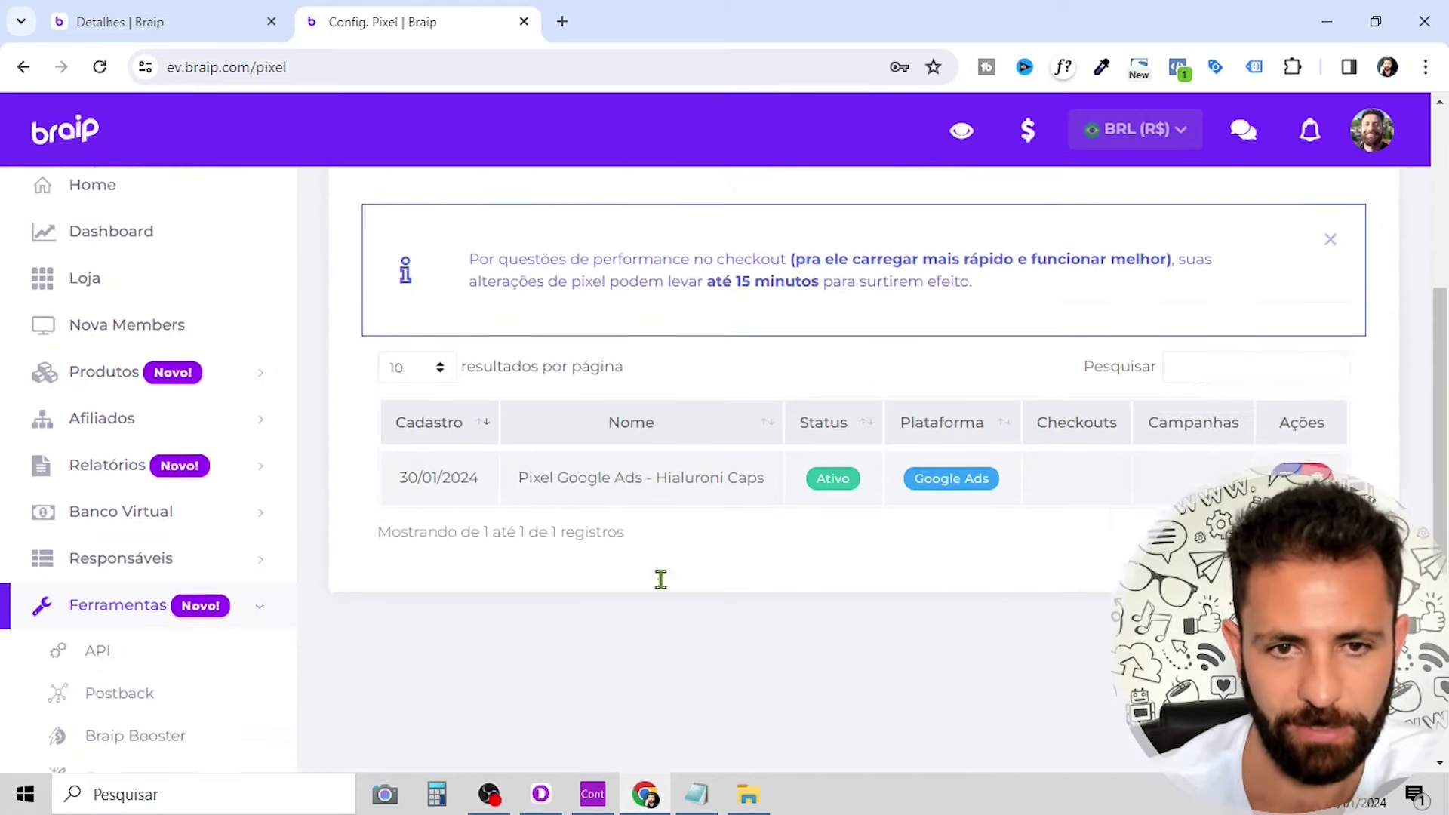
click(134, 22)
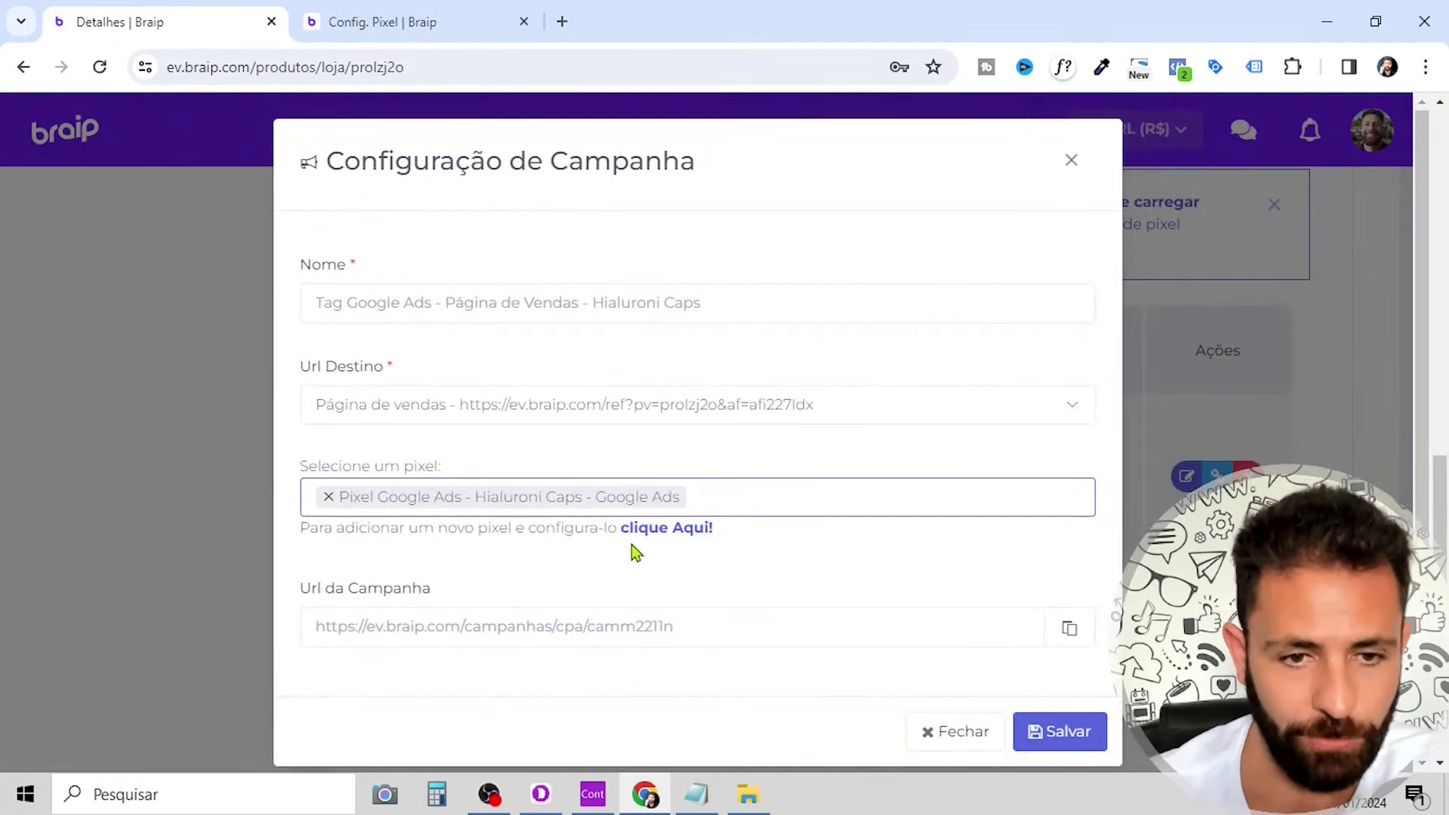
click(733, 588)
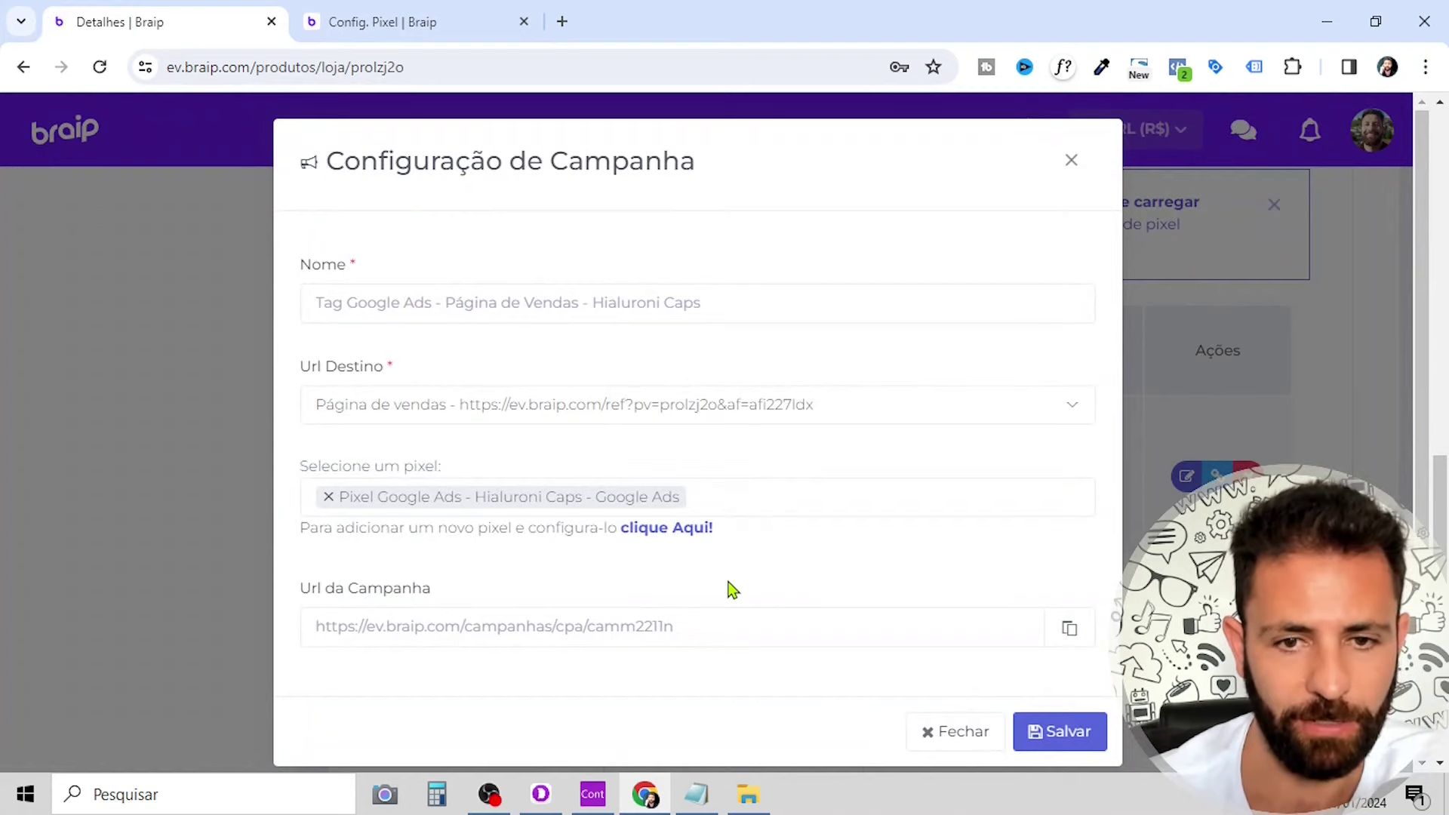
click(1066, 732)
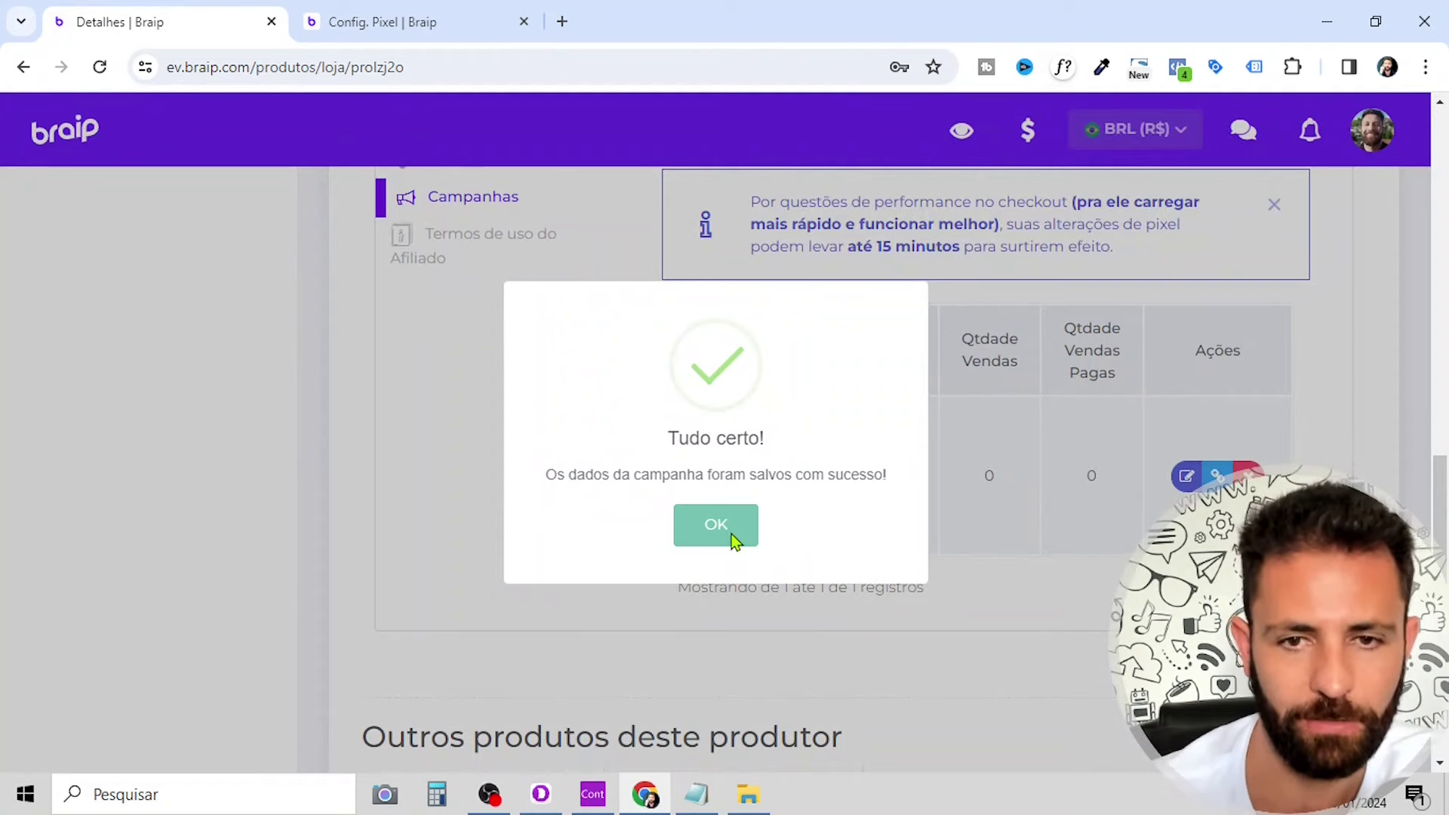
click(731, 533)
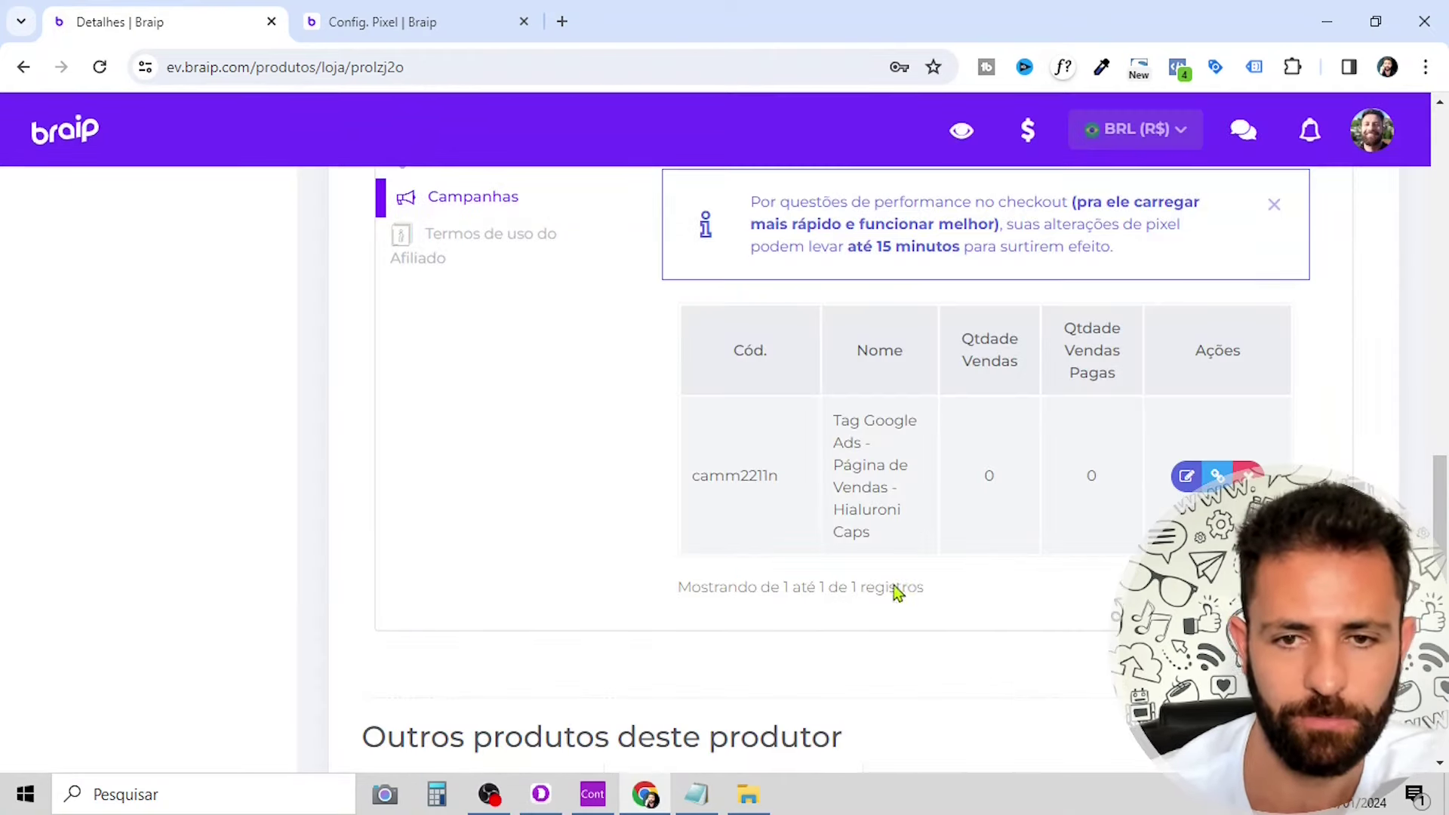
- Open the links of the registered Hialuroni Caps sales page campaign
scroll(896, 588, up, 1)
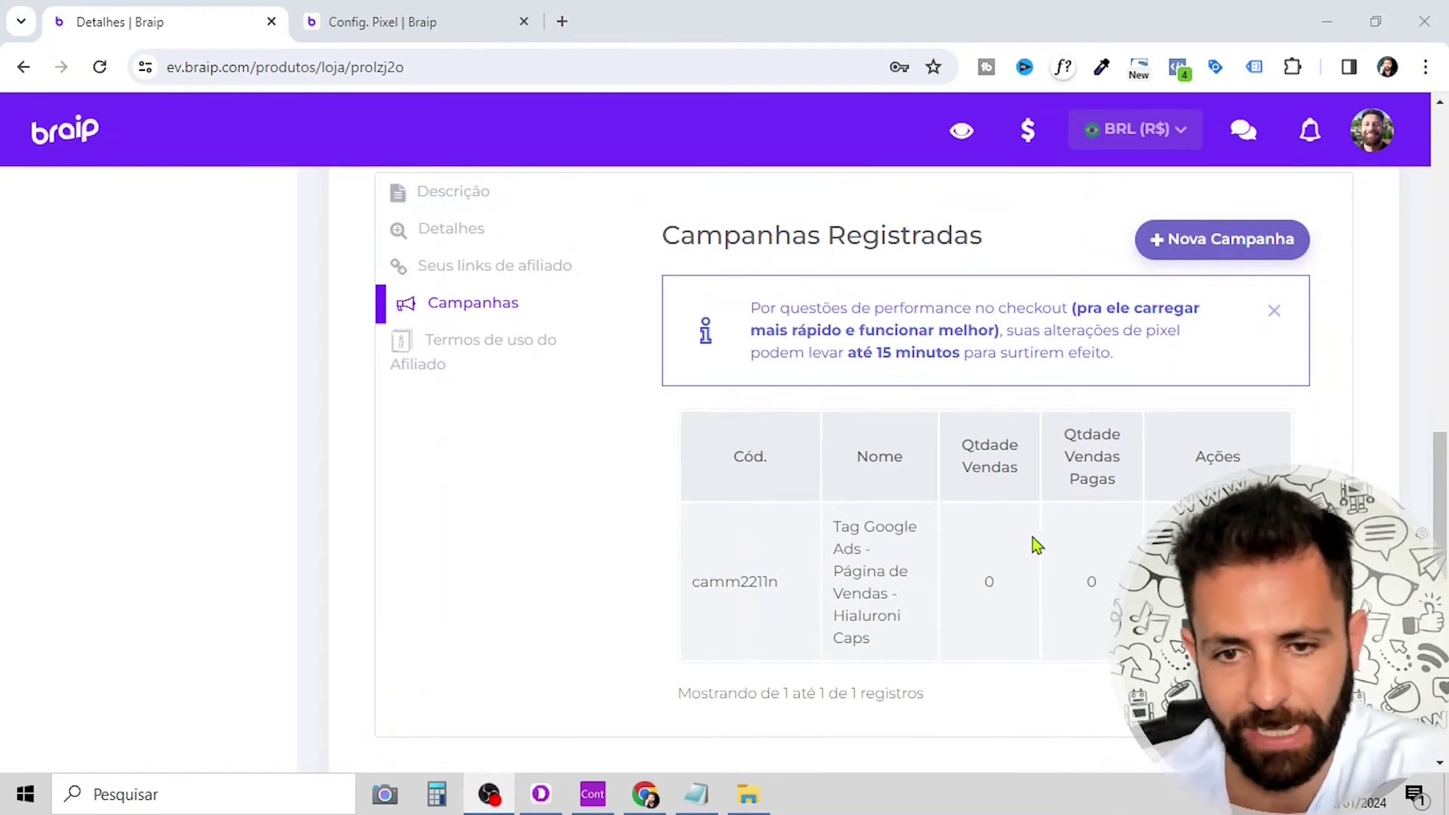
drag(792, 604, 689, 600)
click(591, 603)
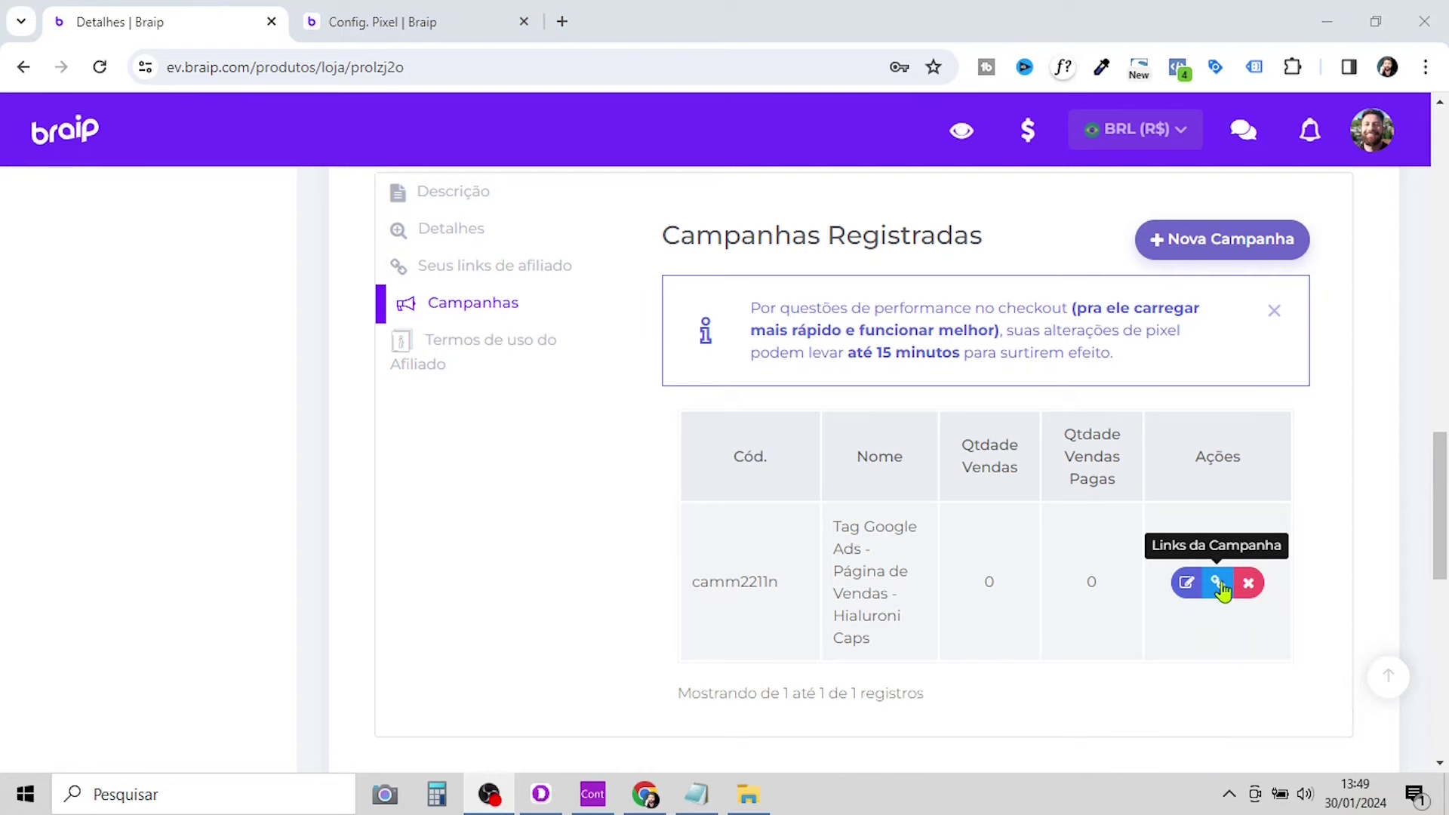
click(1219, 583)
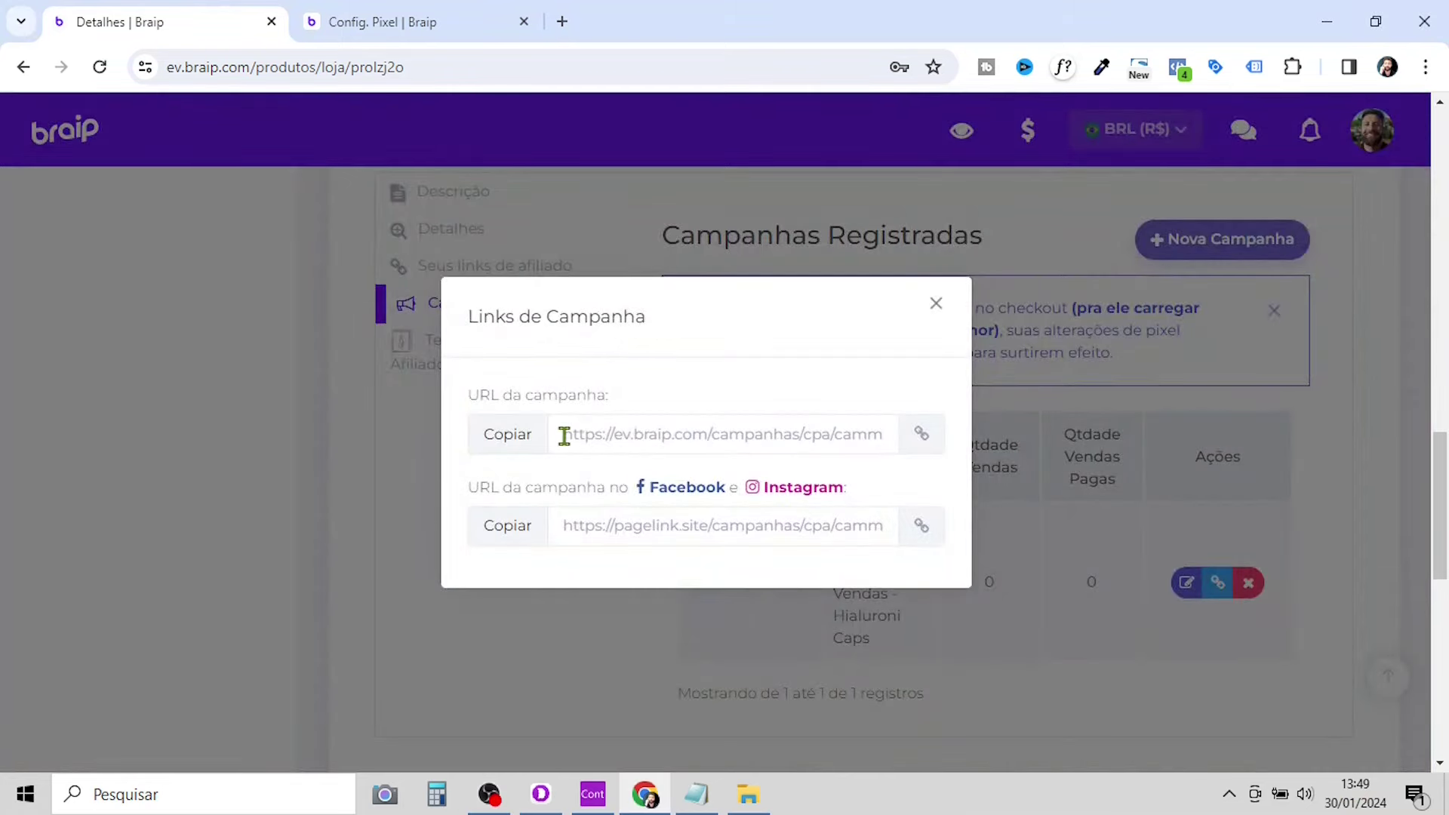
- Copy the campaign URL and paste it into the Notepad notes, several lines below the AW conversion ID
drag(564, 436, 964, 446)
key(ctrl+c)
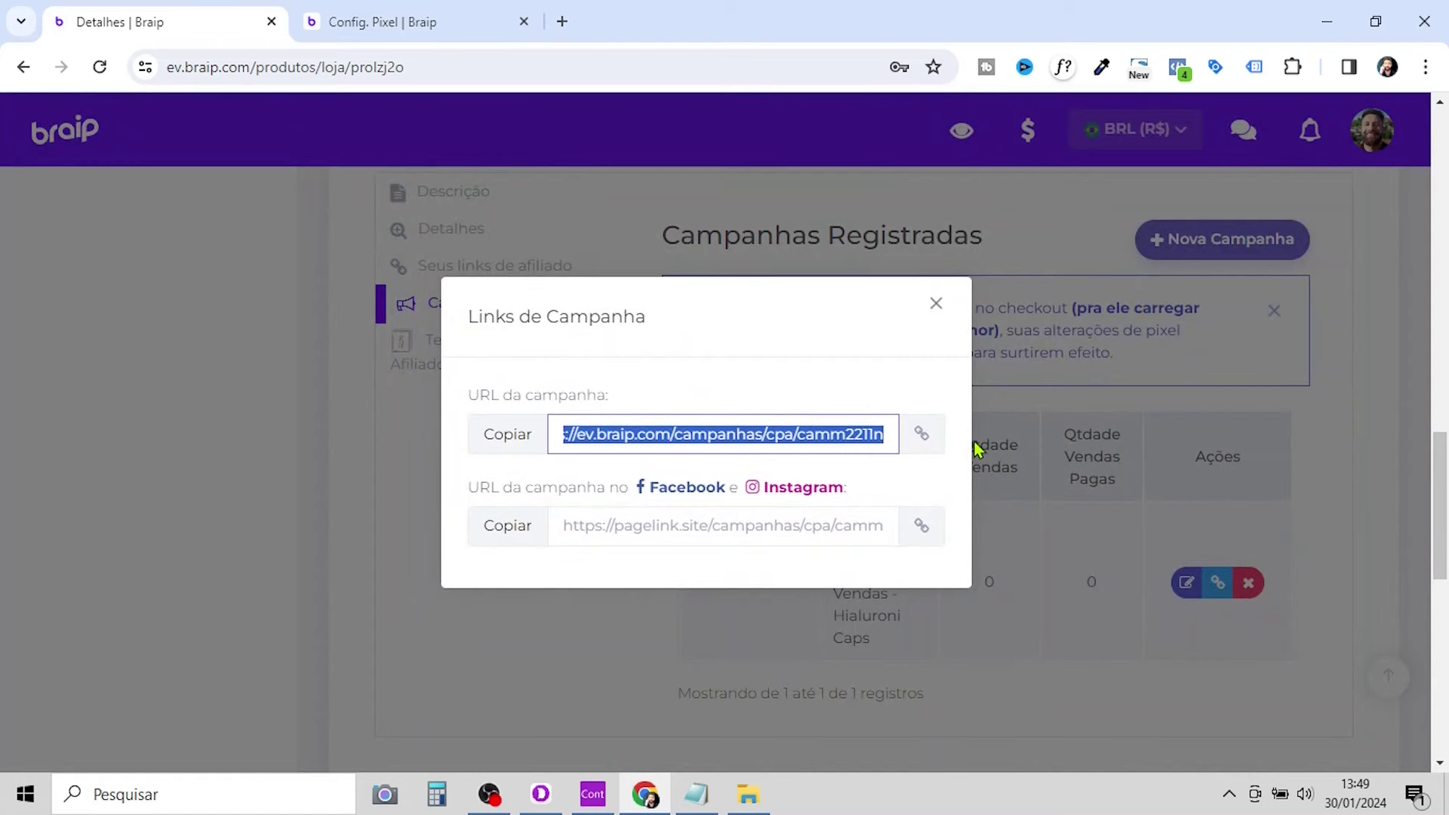
click(697, 794)
click(477, 582)
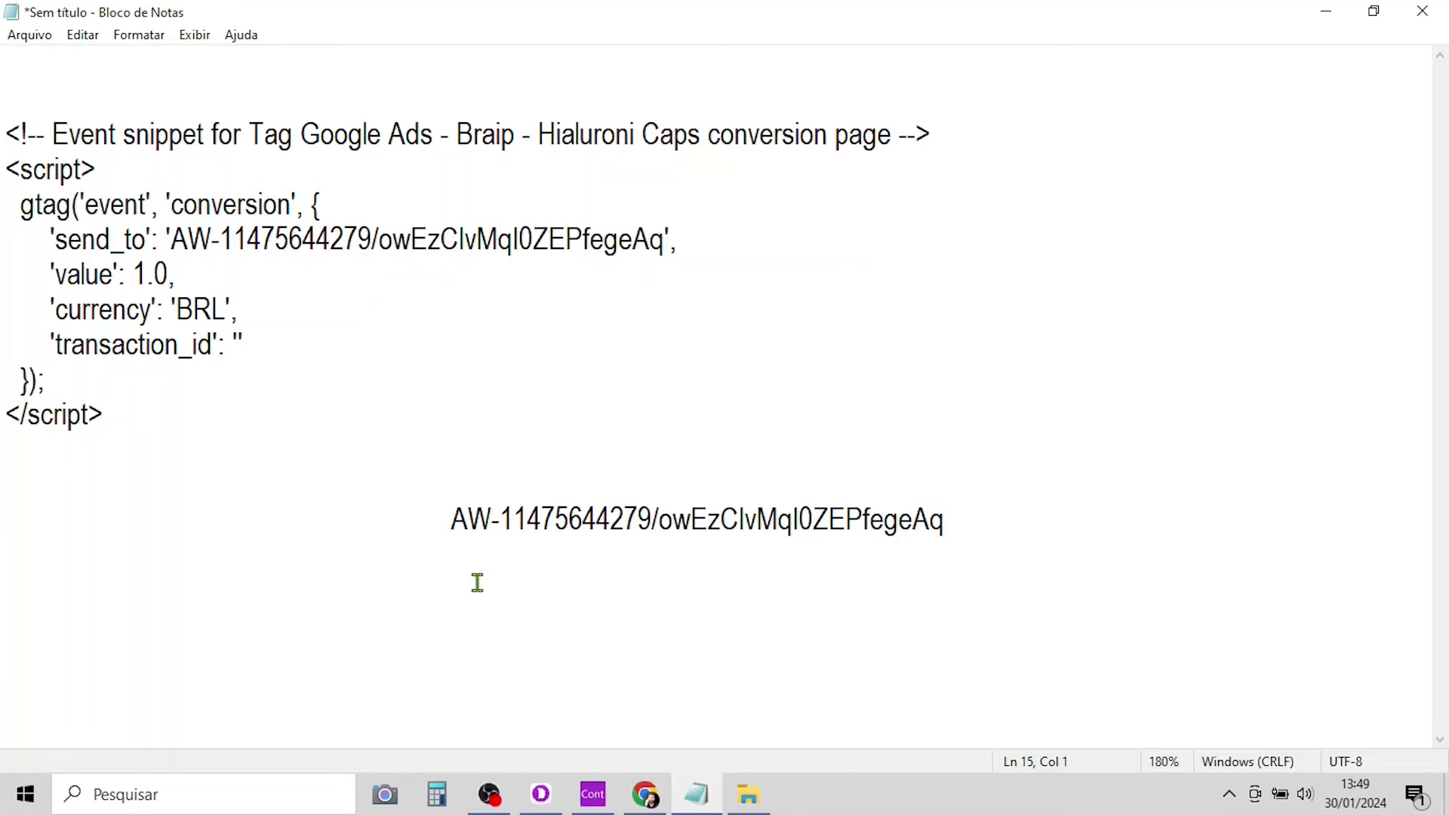
click(948, 534)
key(Return)
key(Return)
key(Return)
key(Return)
key(Return)
key(ctrl+v)
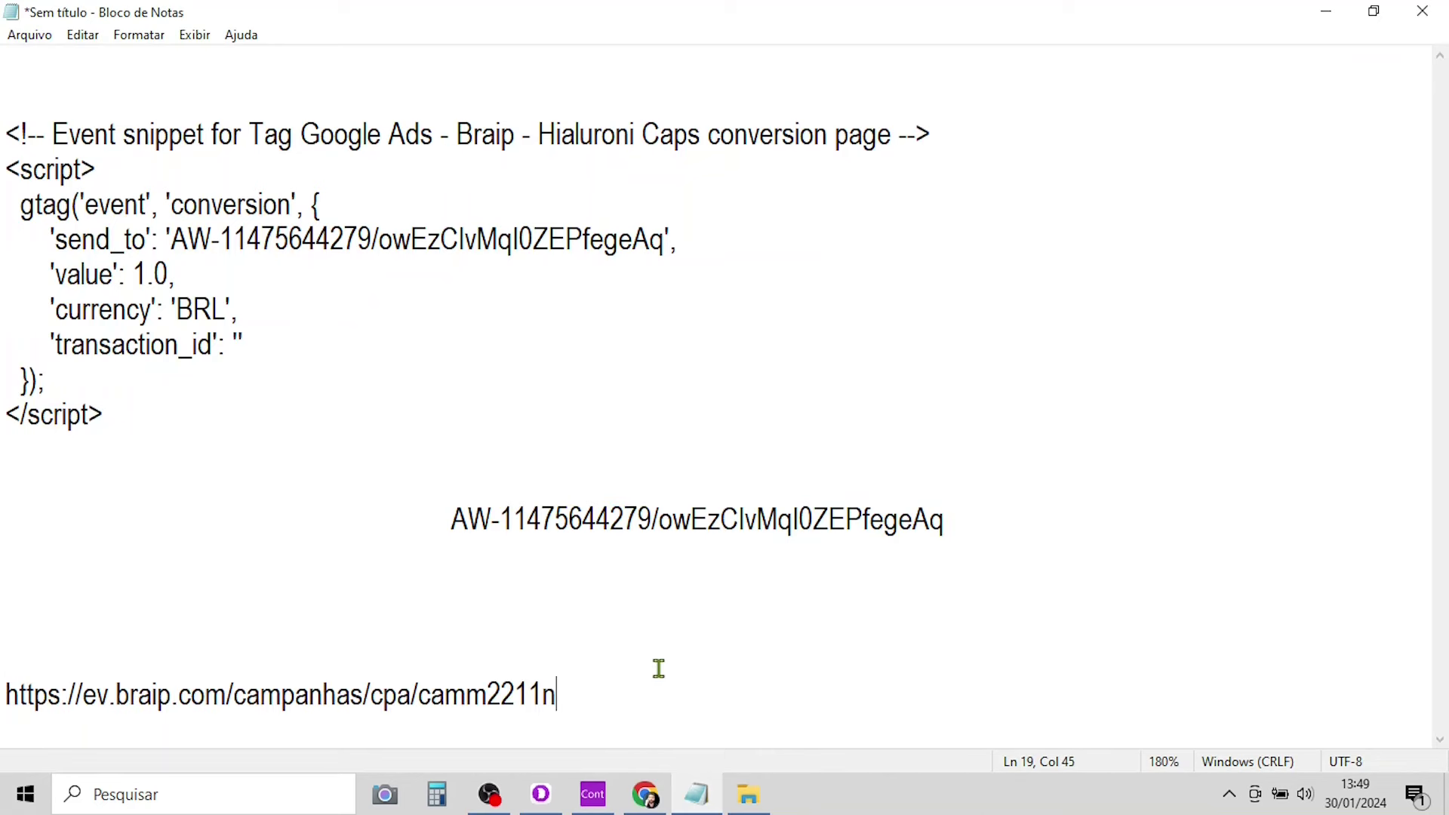
- Add blank lines below the pasted campaign URL in the notes and highlight the URL
key(Return)
key(Return)
key(Return)
key(Return)
key(Return)
key(Return)
key(Return)
key(Return)
key(Return)
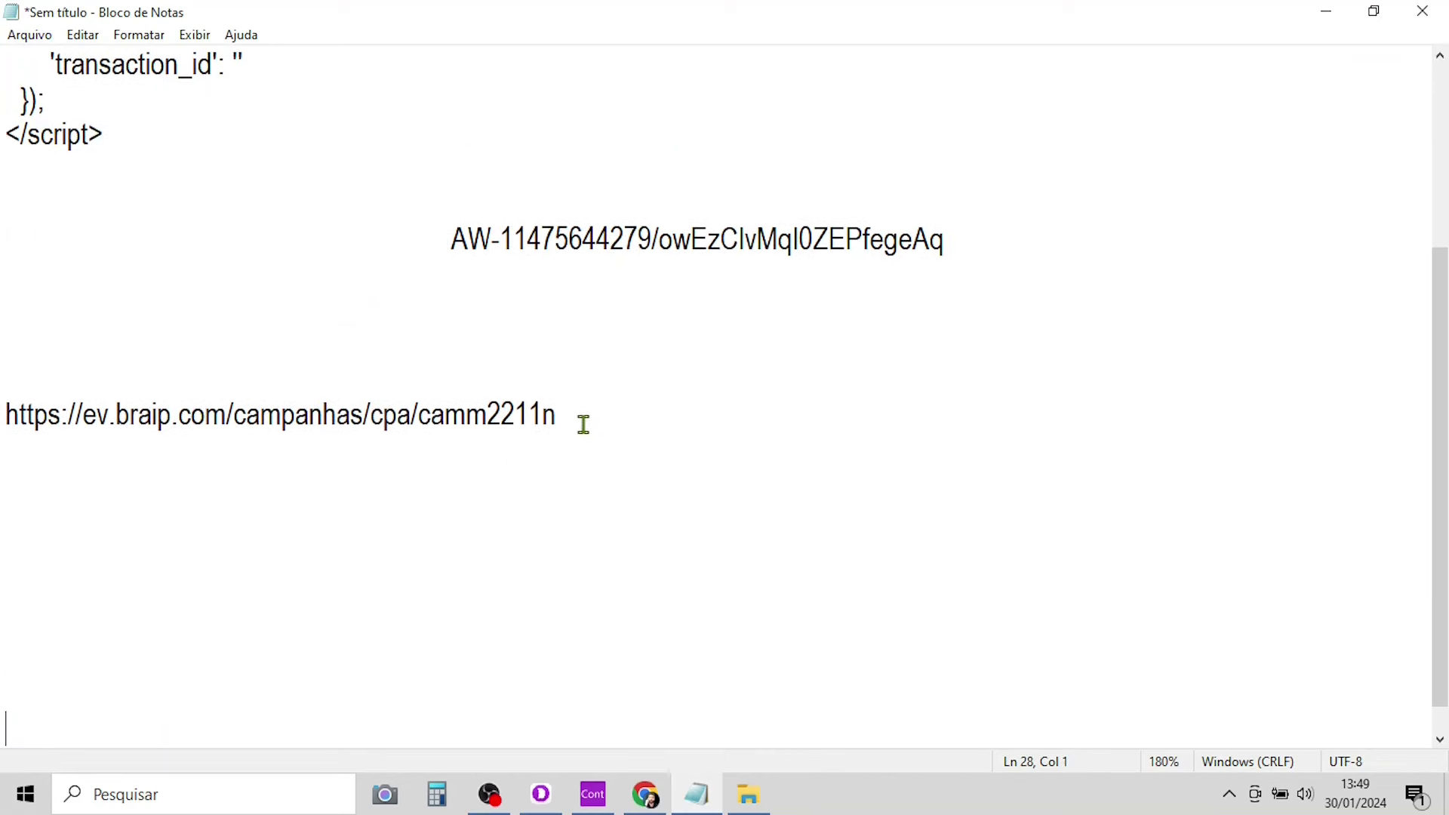
drag(583, 425, 6, 414)
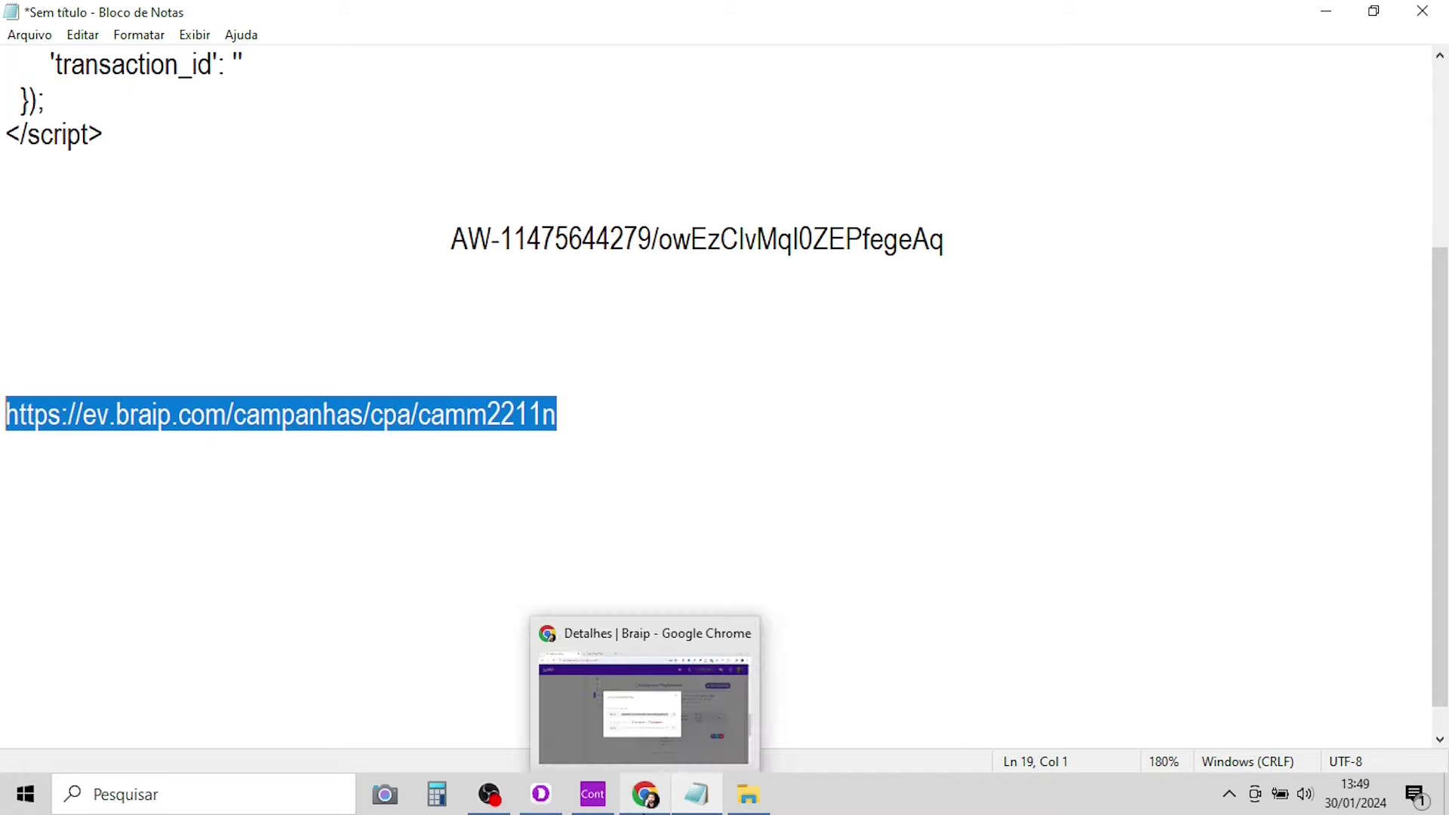
- Switch back to Braip in Chrome, examine the campaign URL for Facebook and Instagram, and close the campaign links
click(647, 807)
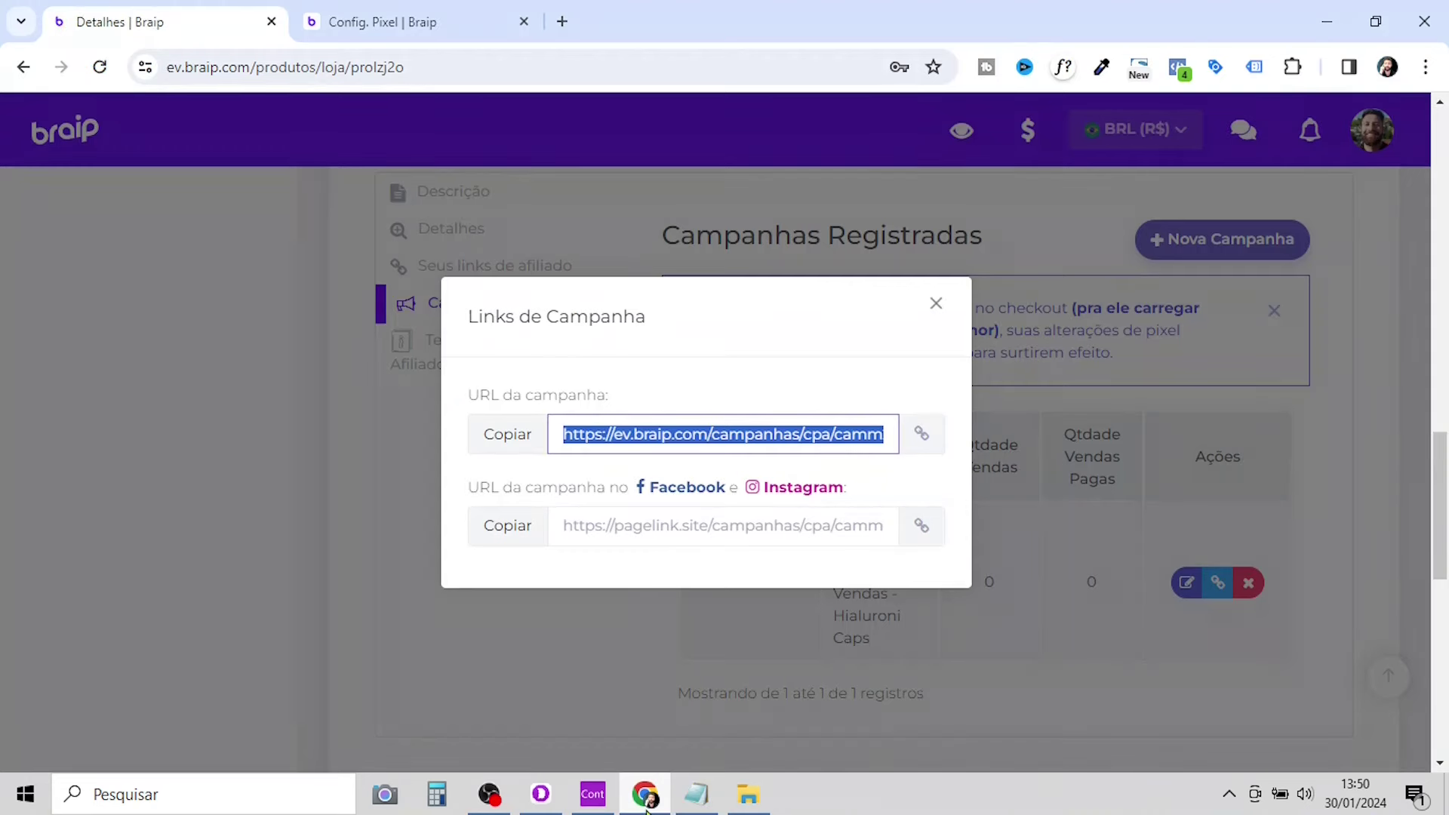
click(563, 532)
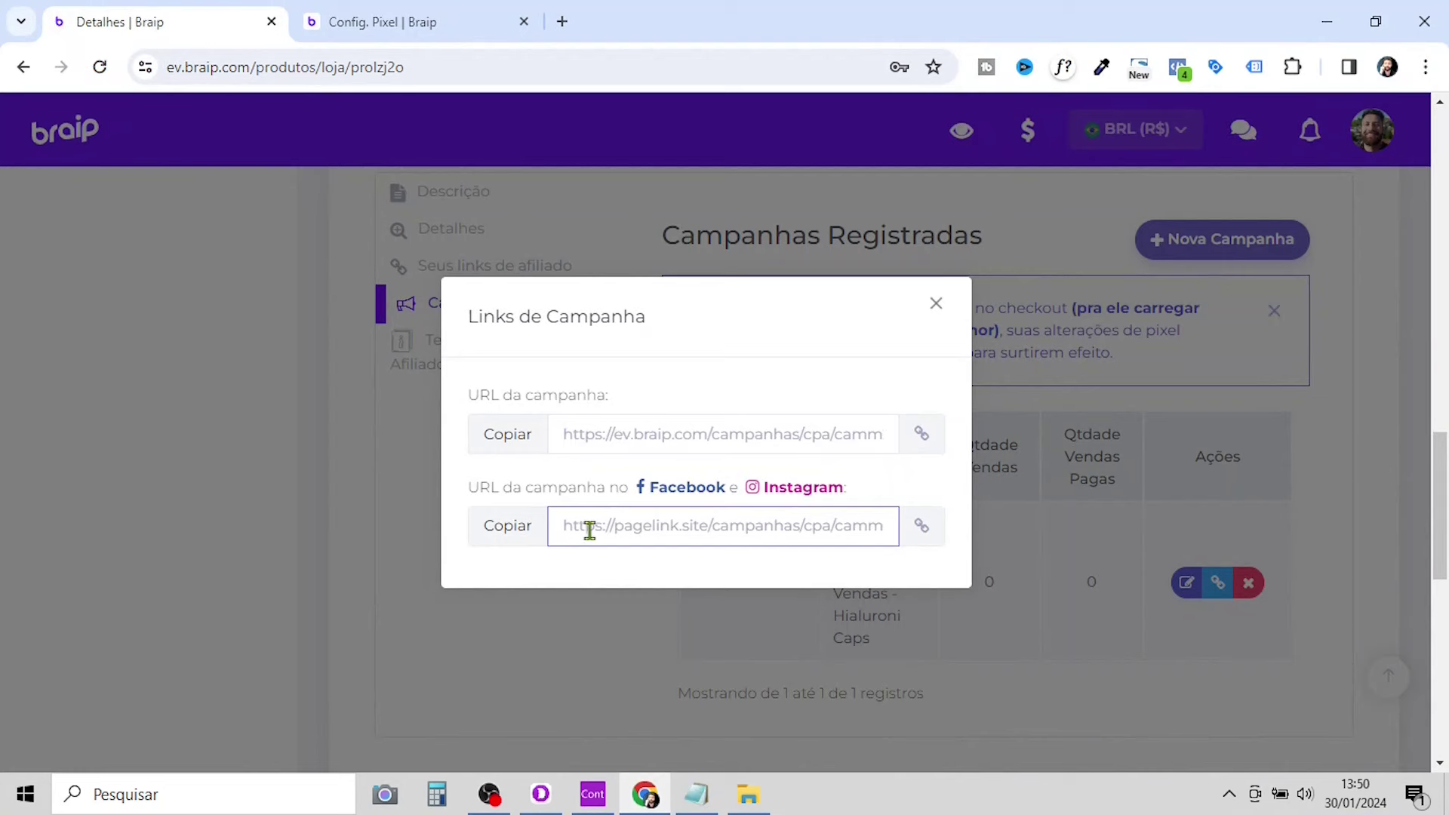
click(743, 521)
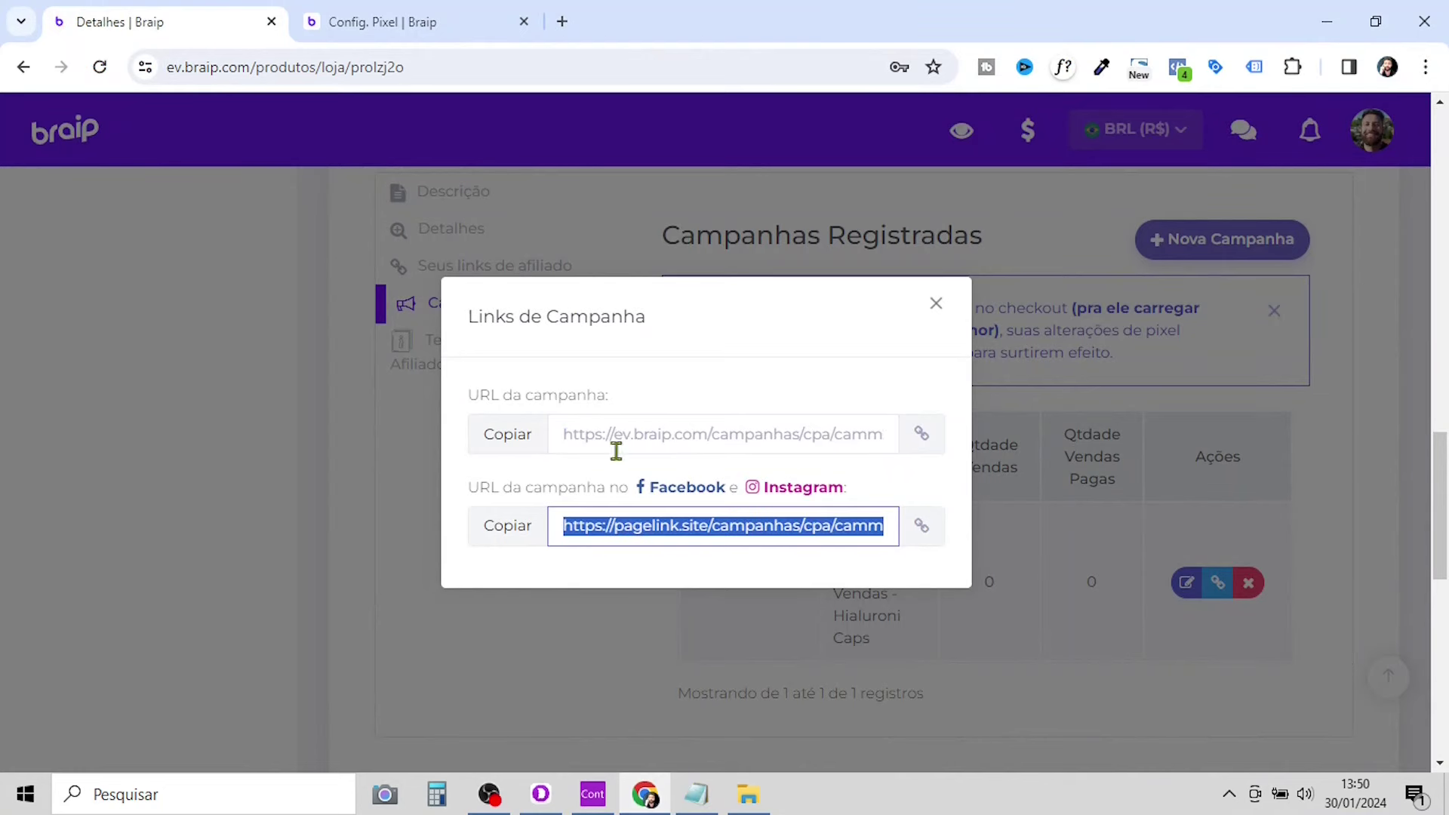
click(751, 405)
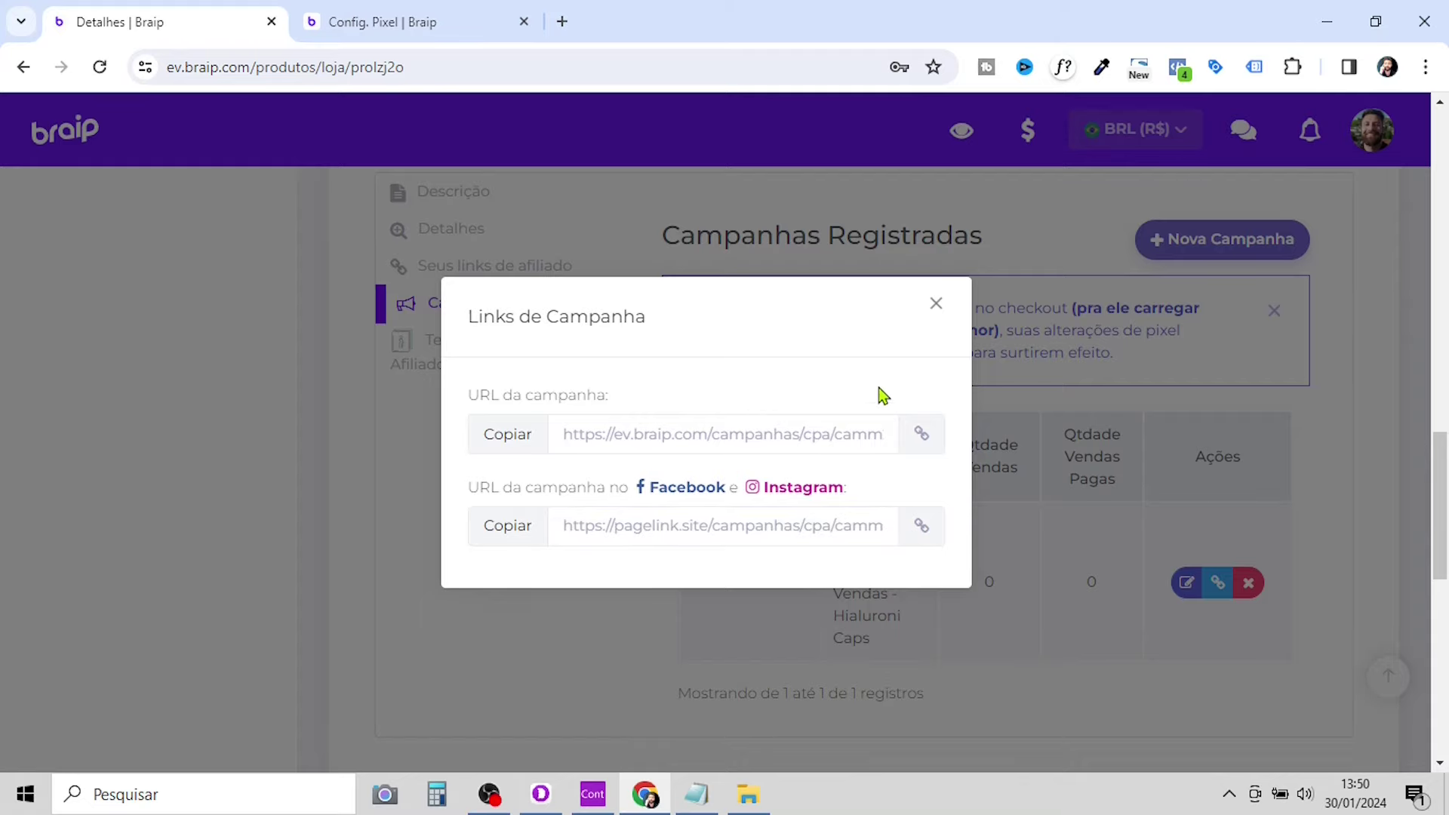
click(927, 309)
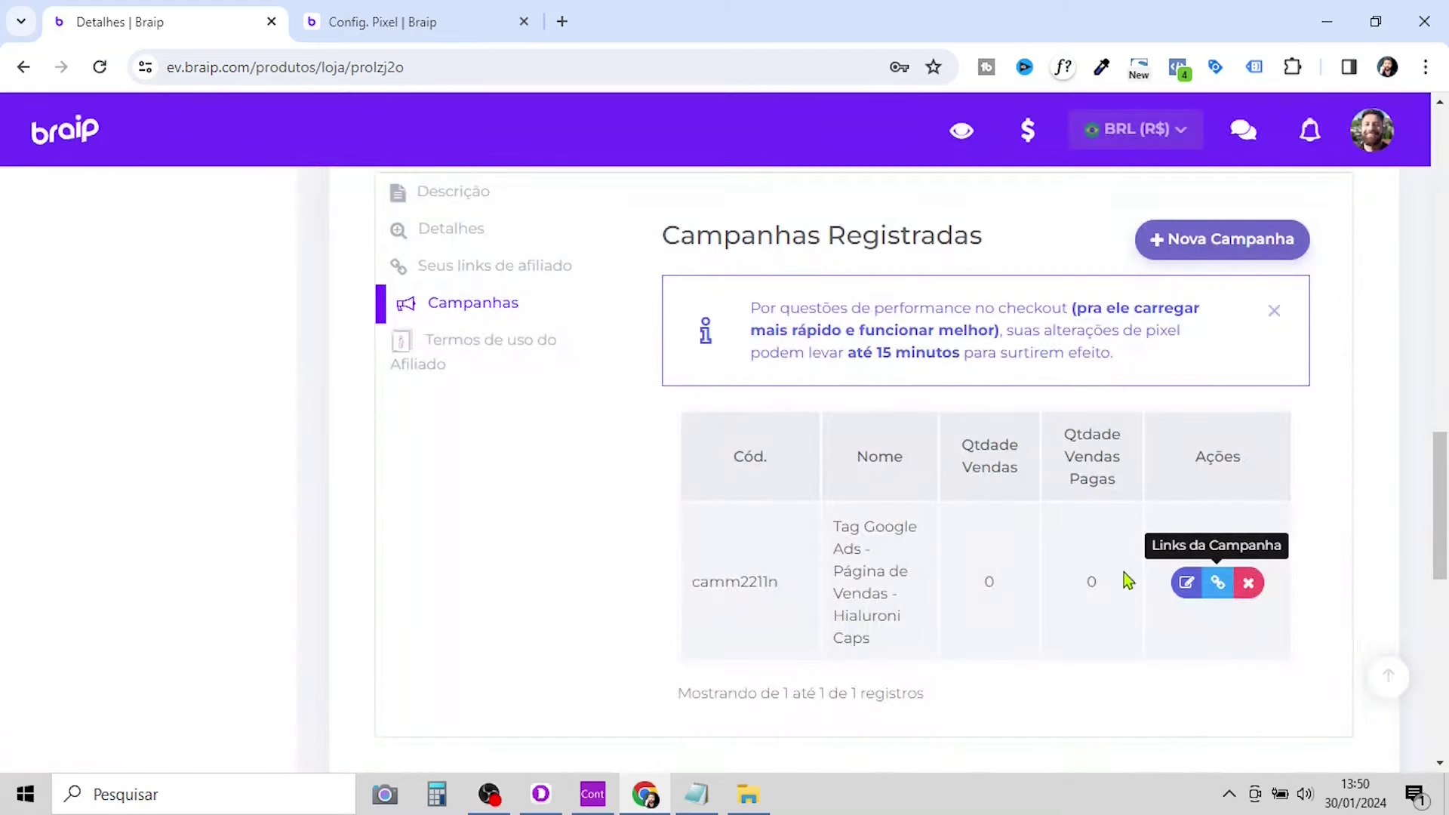
- Copy the campaign URL from the registered campaign's configuration and paste it on a new line under the first URL in Notepad
click(1186, 586)
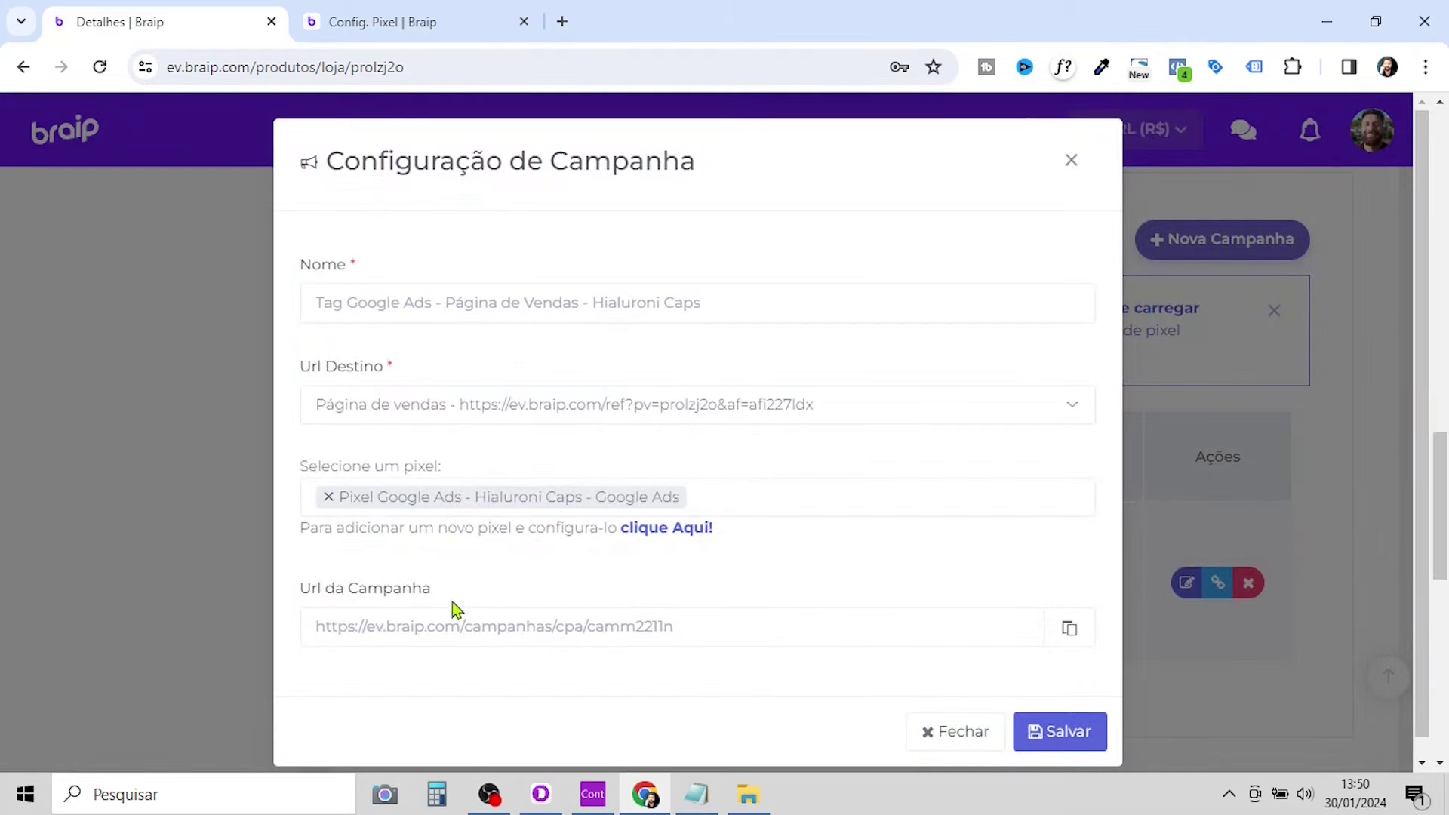
drag(318, 628, 751, 641)
key(ctrl+c)
click(696, 794)
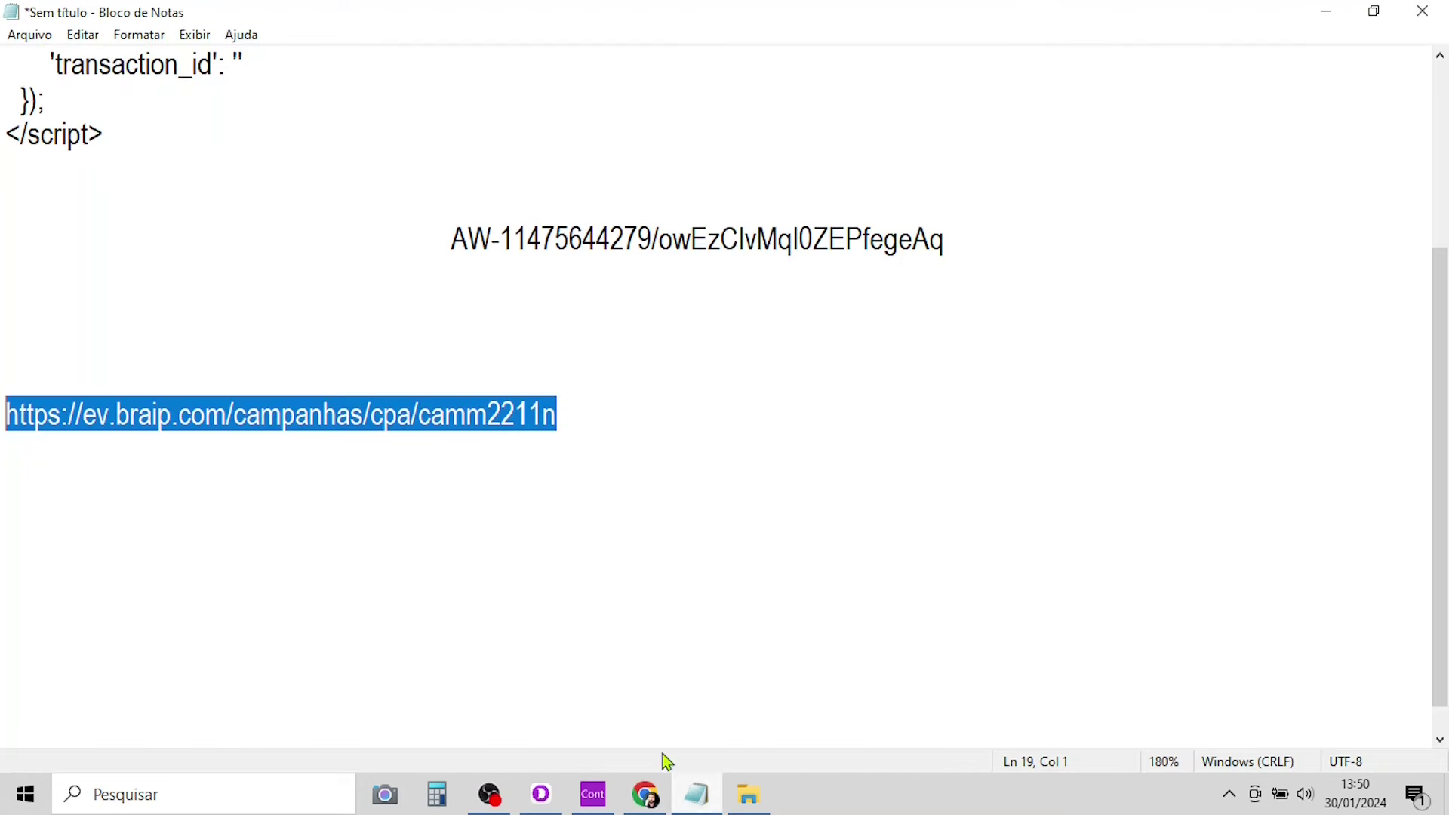
click(619, 418)
key(Return)
key(ctrl+v)
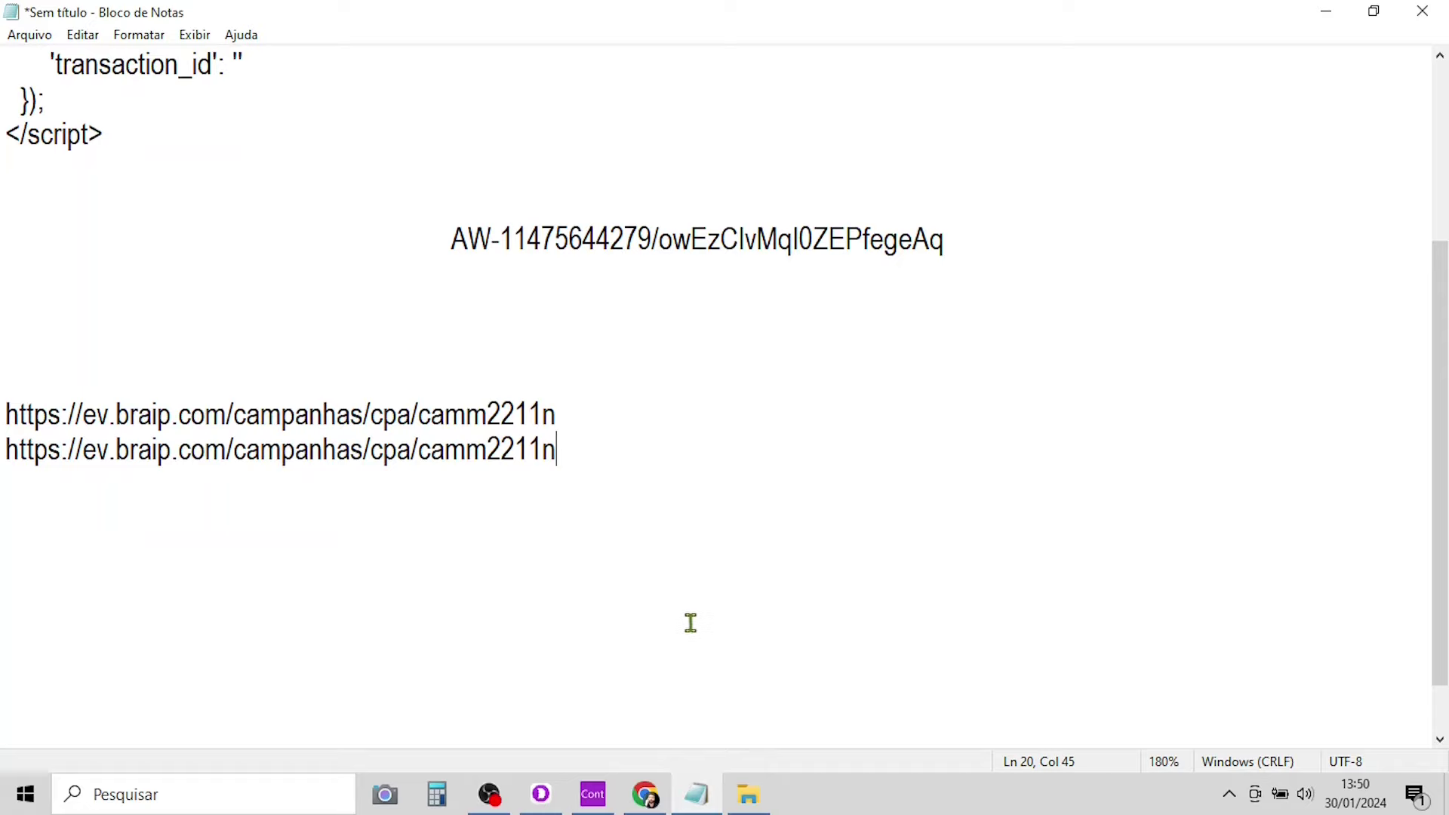
- Back in Braip, close the campaign configuration and open the Hialuroni Caps pixel to review its campaign, payment triggers, commission and Google Ads ID
click(655, 806)
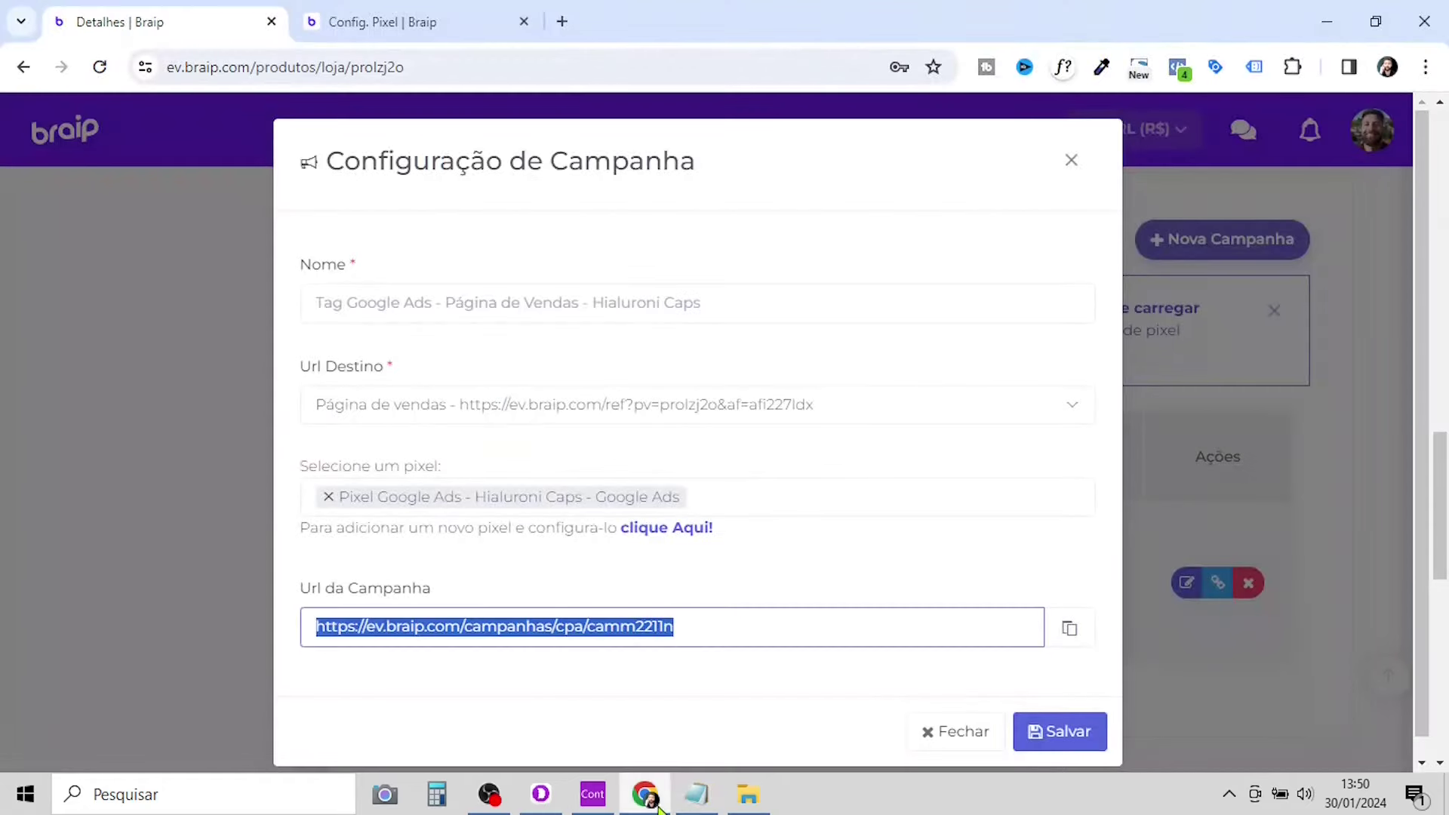
click(1070, 160)
click(421, 25)
mouse_move(936, 592)
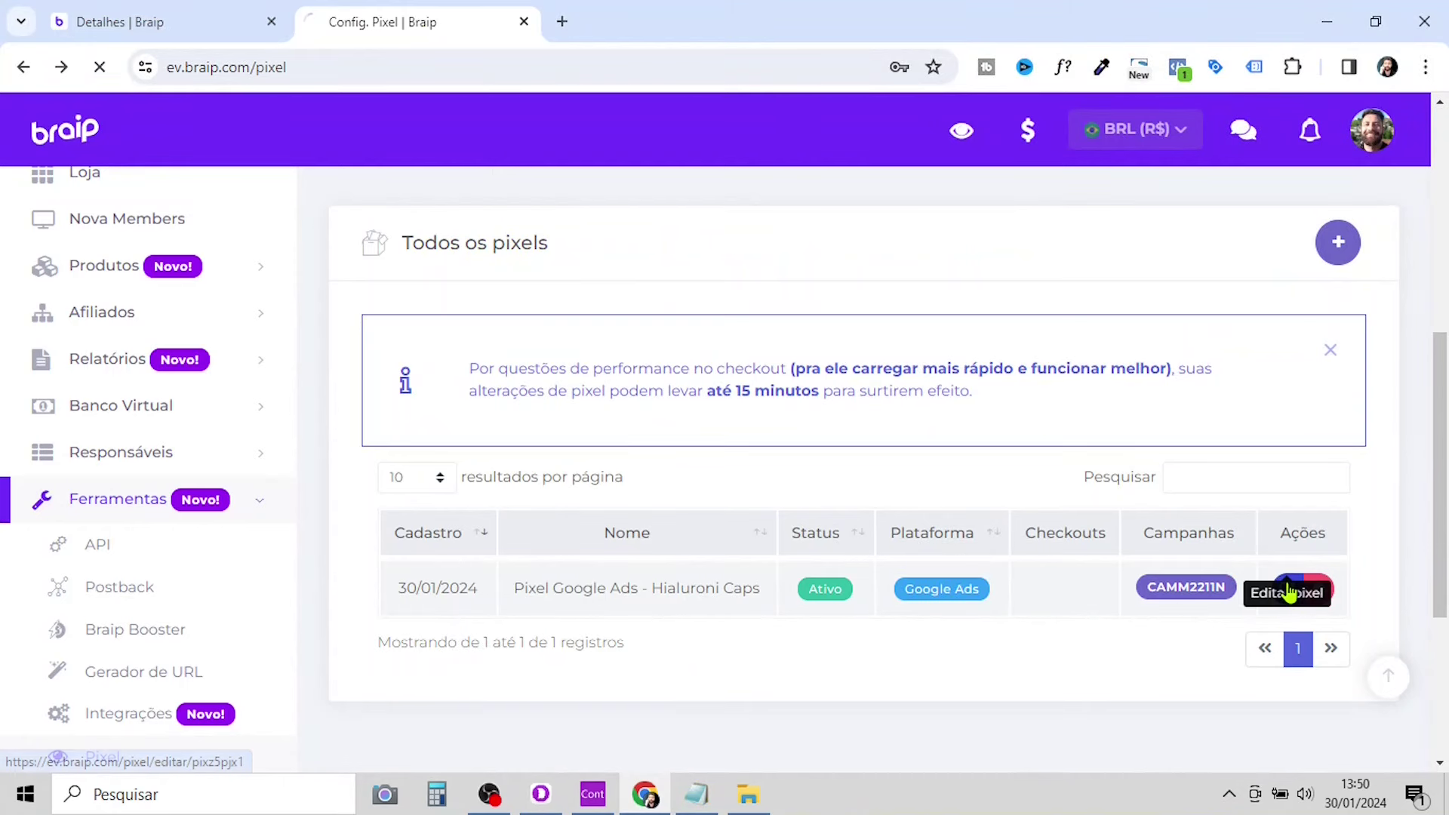
click(1289, 592)
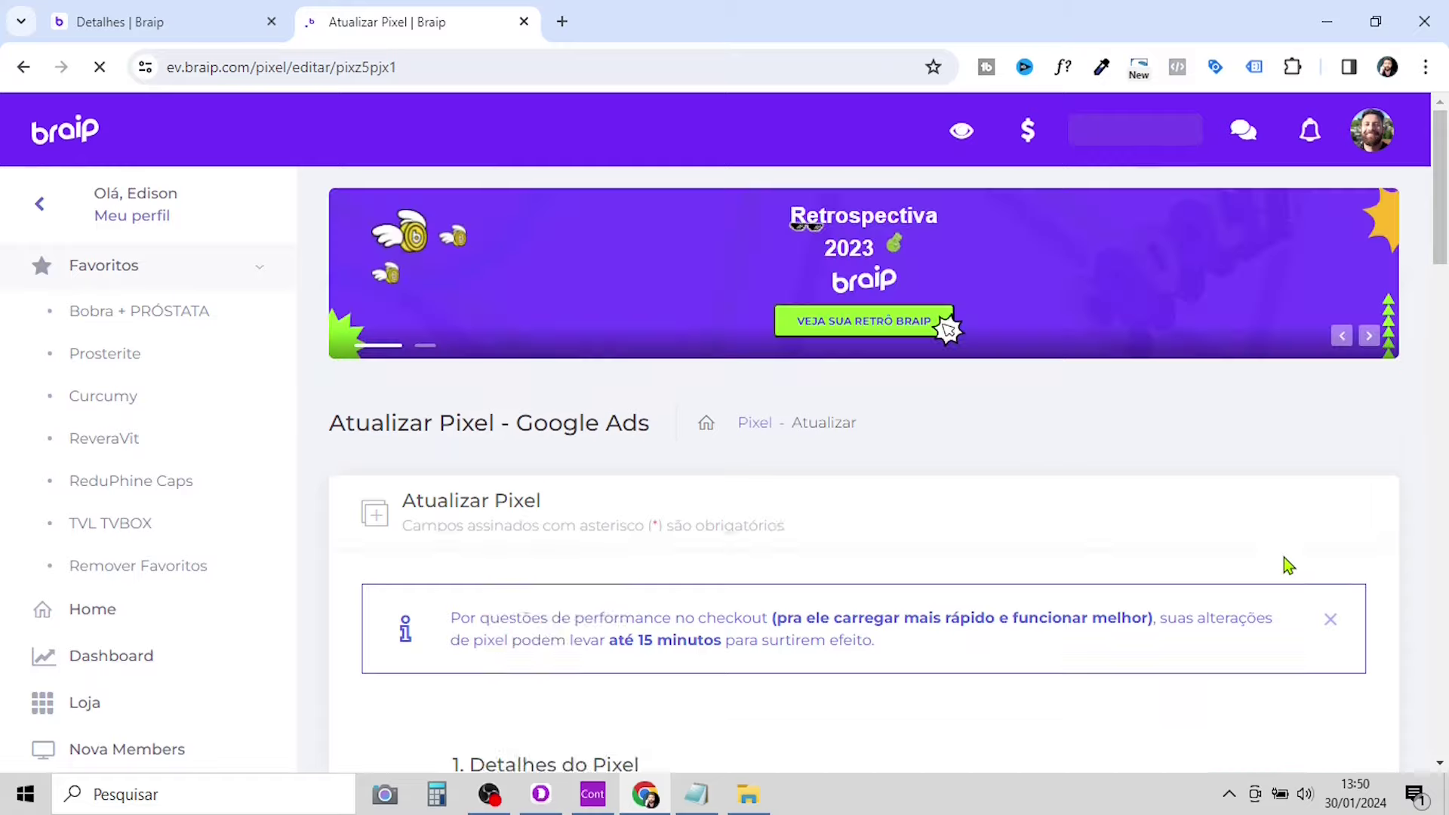
scroll(835, 509, down, 10)
scroll(835, 510, down, 7)
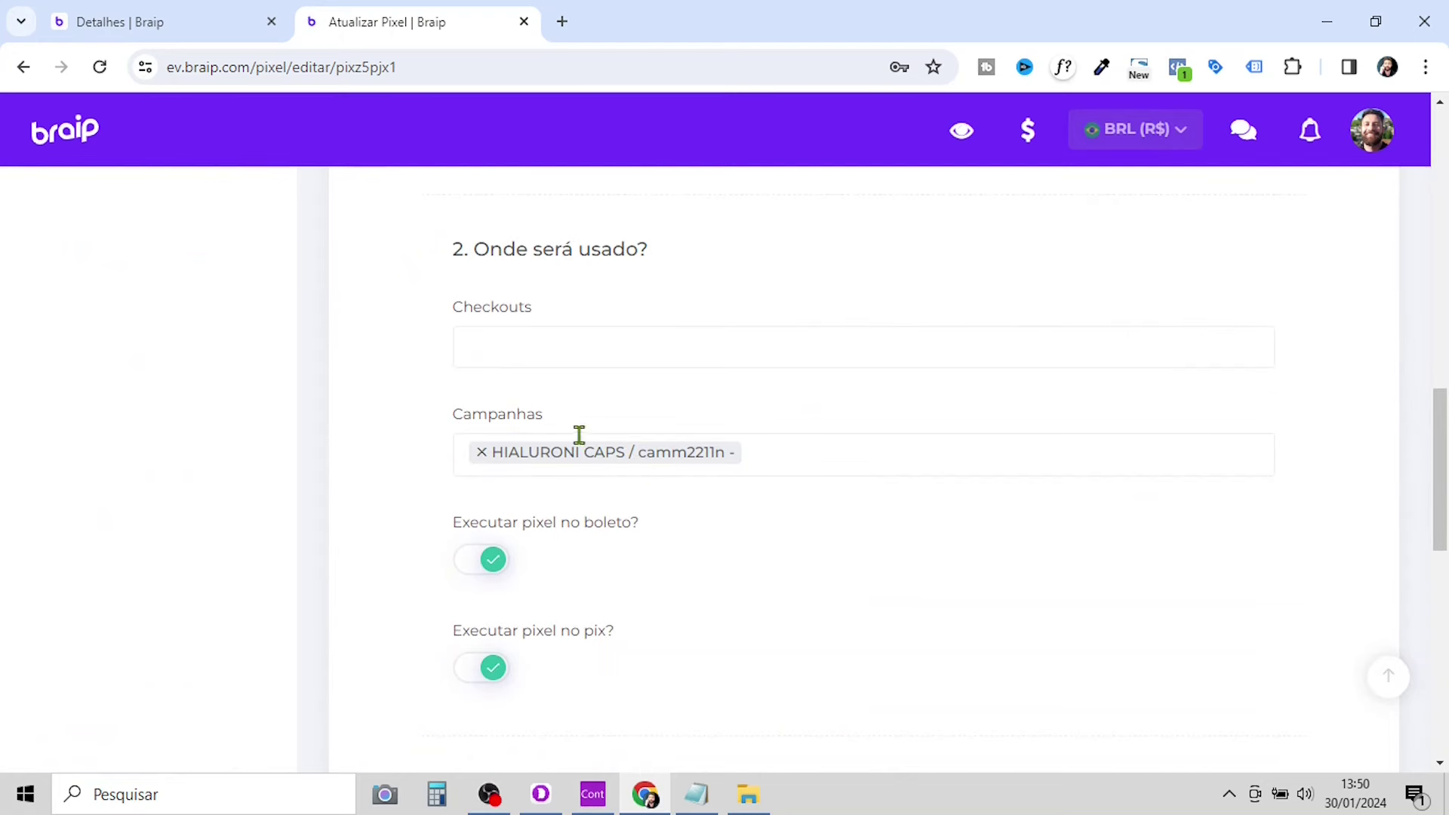
scroll(765, 477, down, 5)
scroll(763, 469, down, 3)
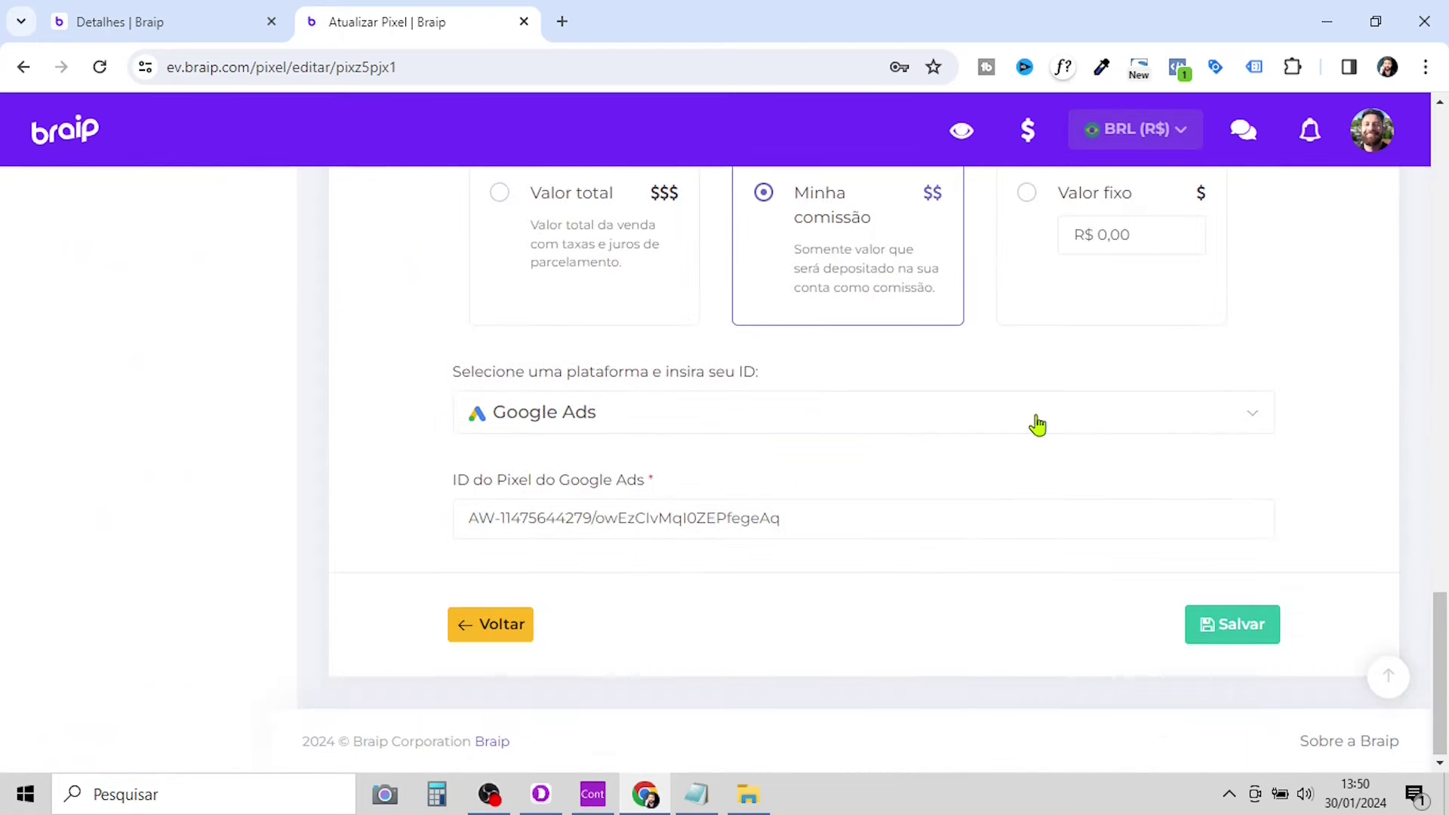
- Leave the pixel settings without saving and check the campaign linked to the pixel in the pixel list
click(136, 23)
click(451, 22)
click(502, 626)
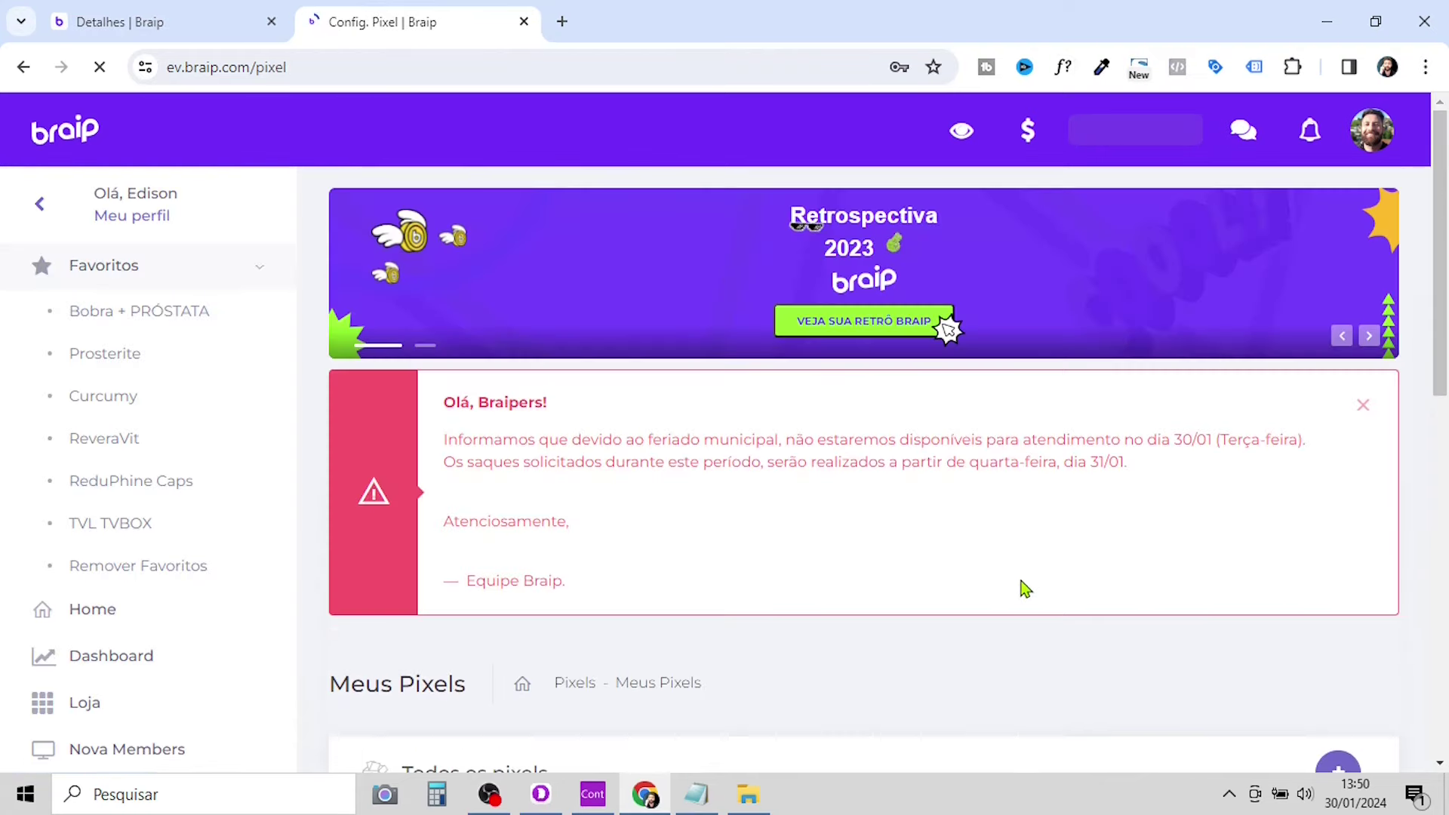
scroll(876, 586, down, 8)
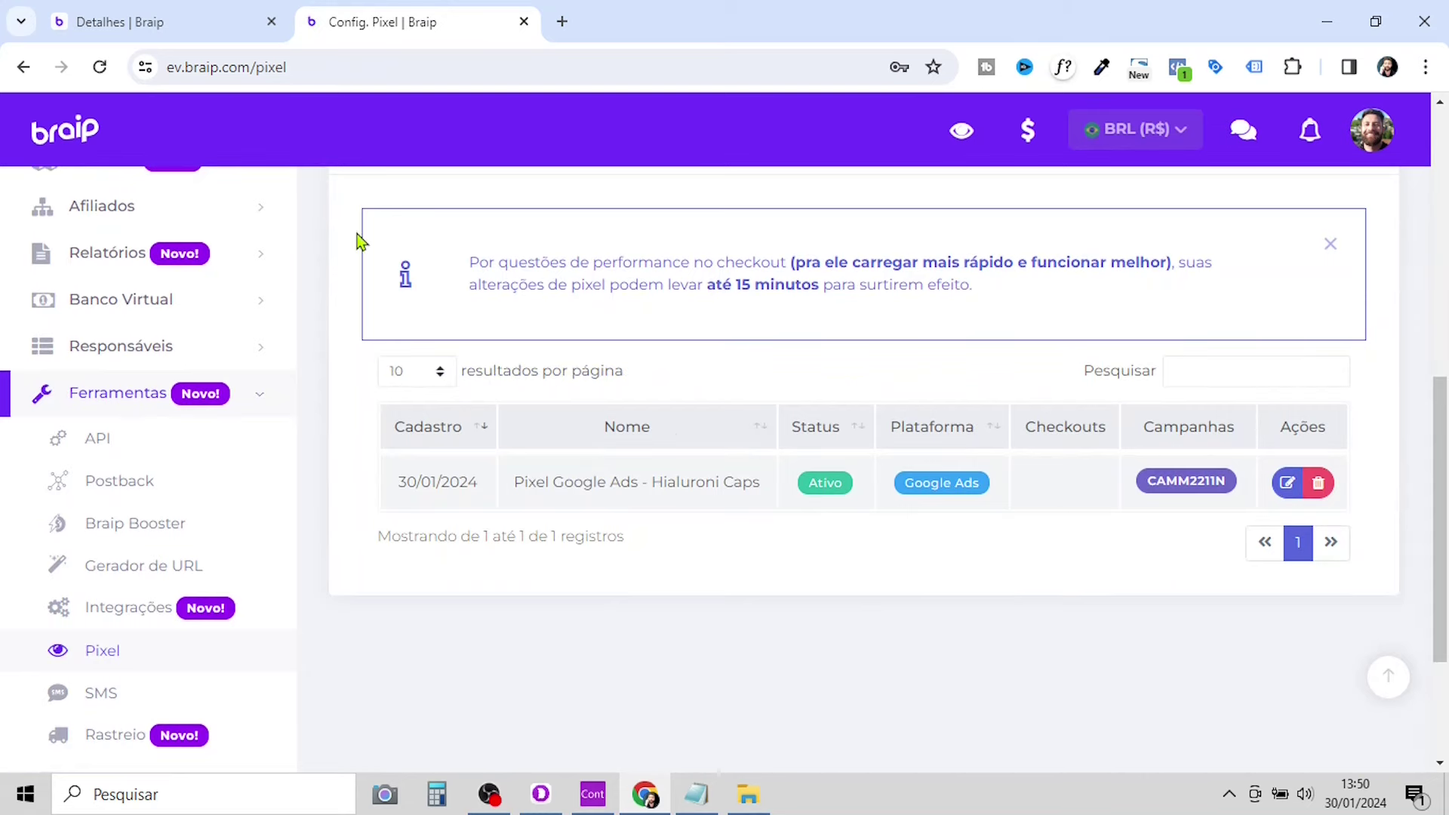
- Reopen the registered campaign's links and highlight the general campaign URL, followed by the Facebook and Instagram URL
click(202, 21)
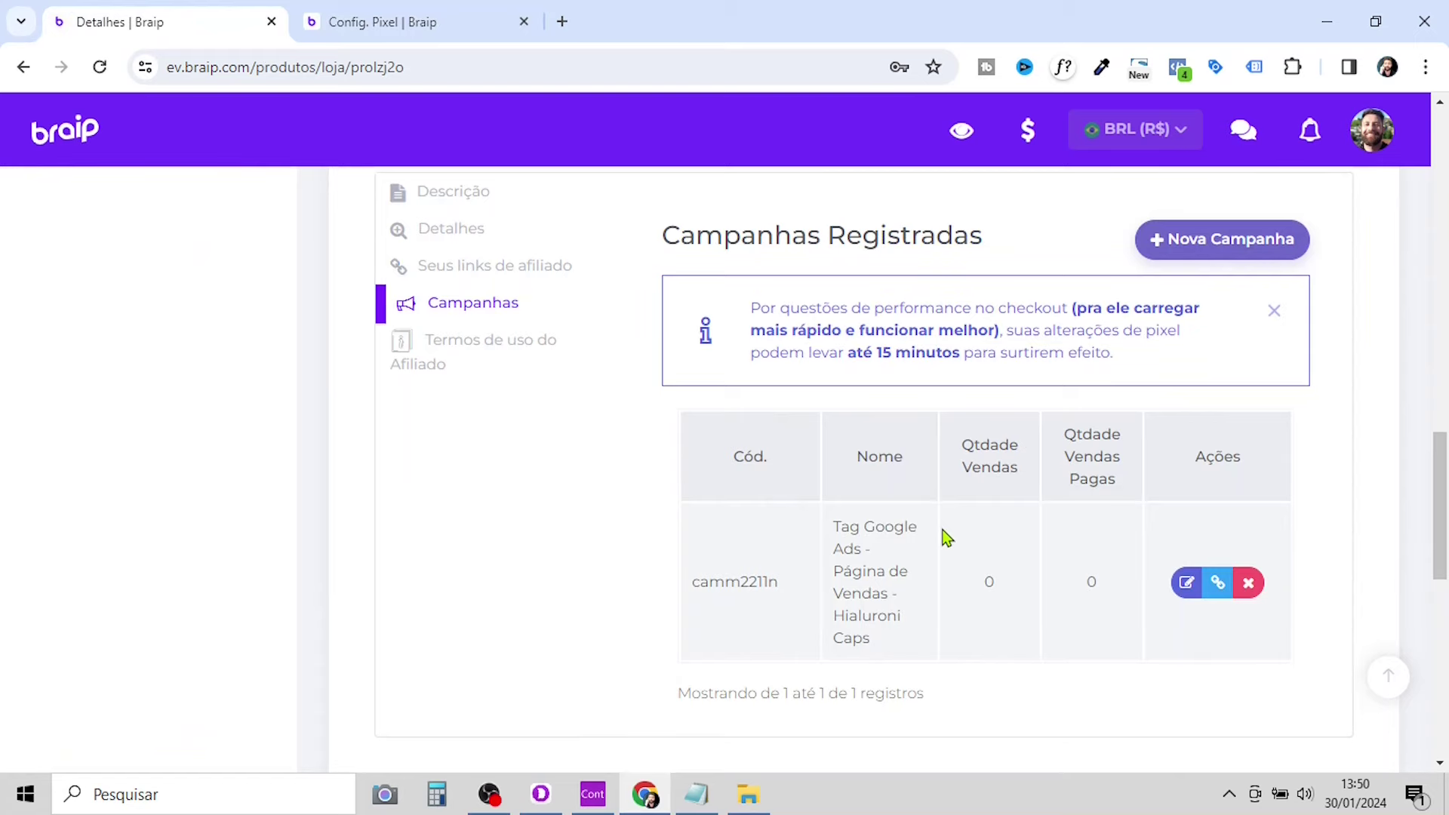
click(1217, 582)
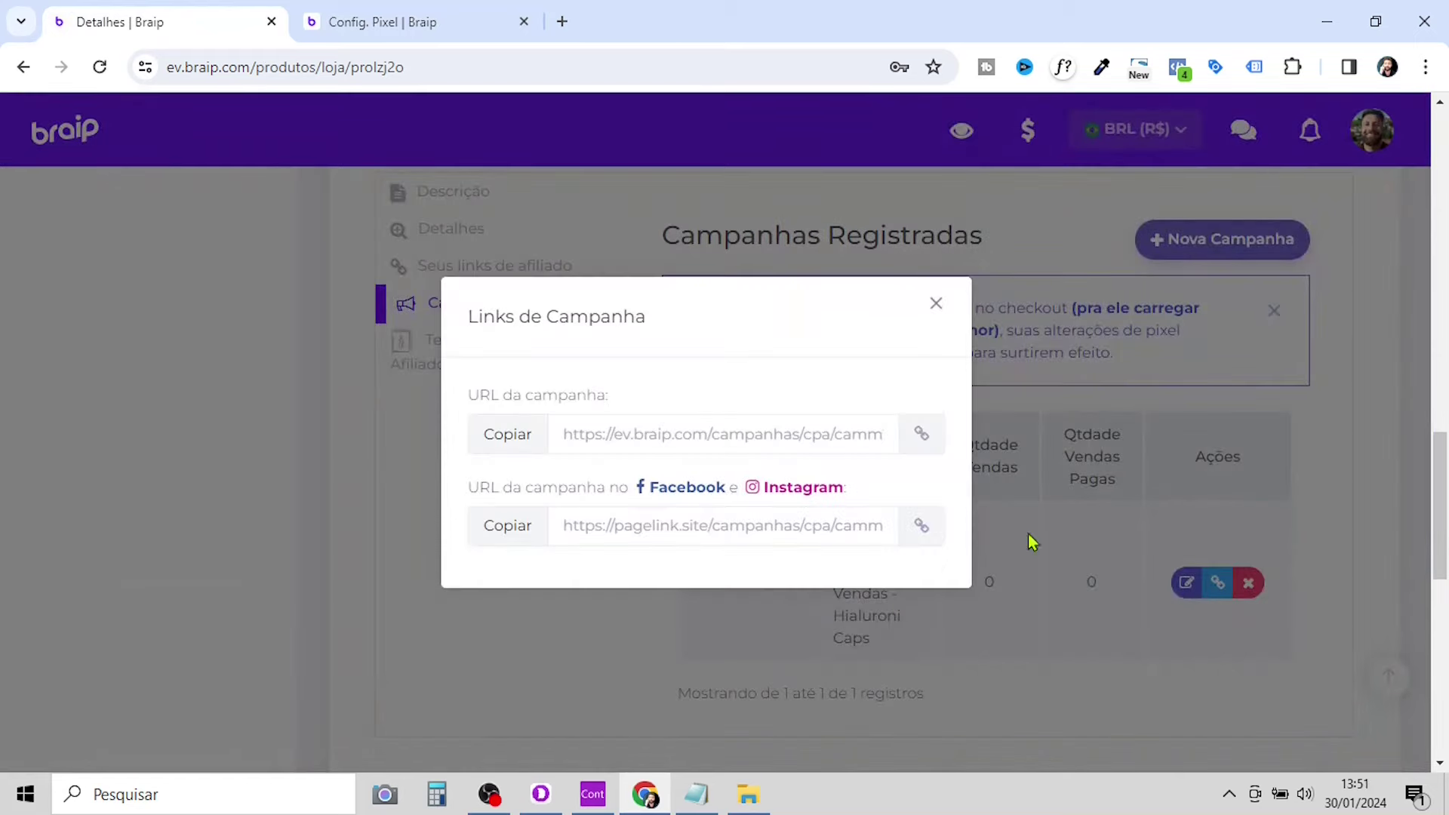
drag(565, 433, 978, 452)
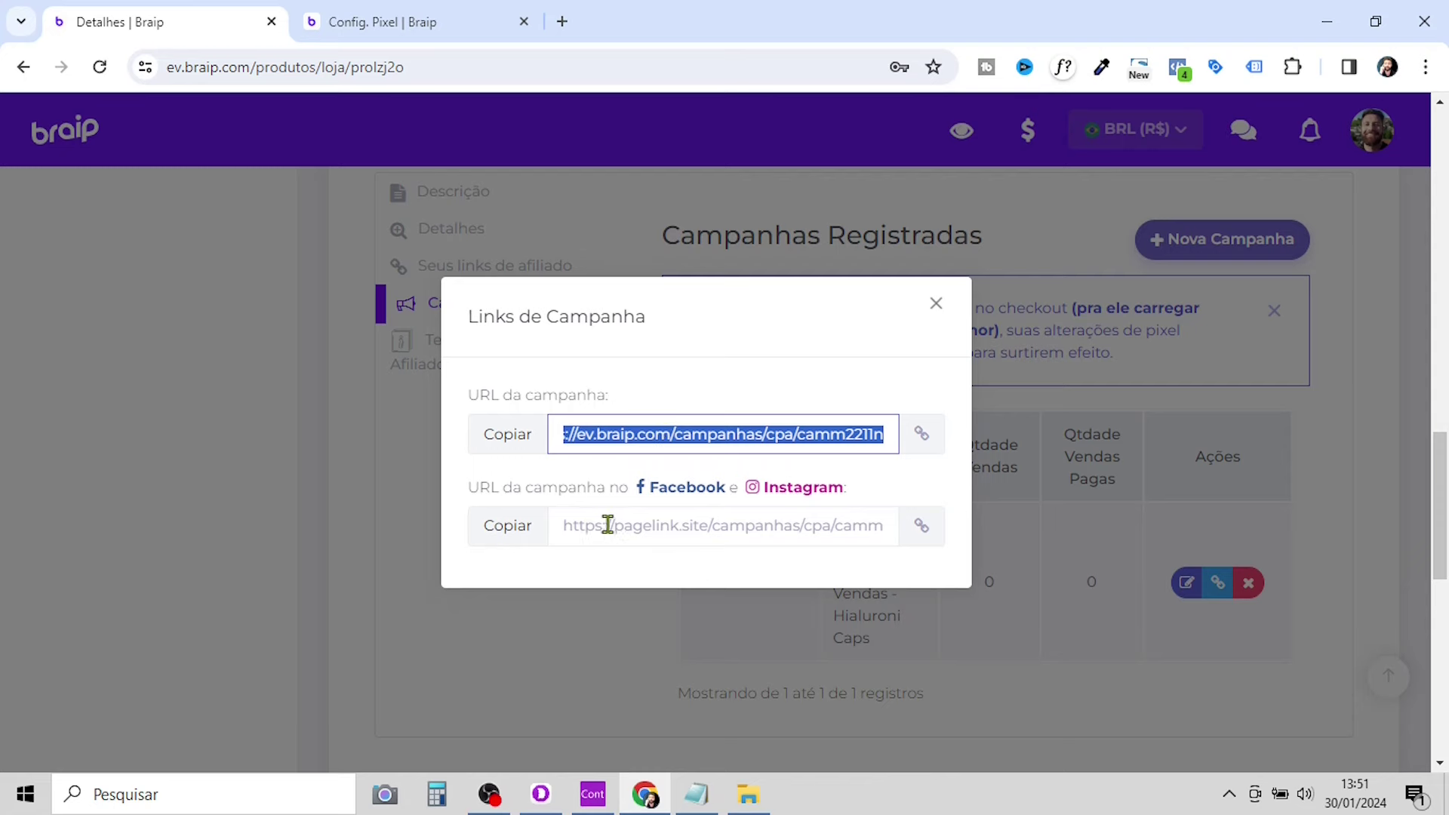
drag(566, 525, 964, 553)
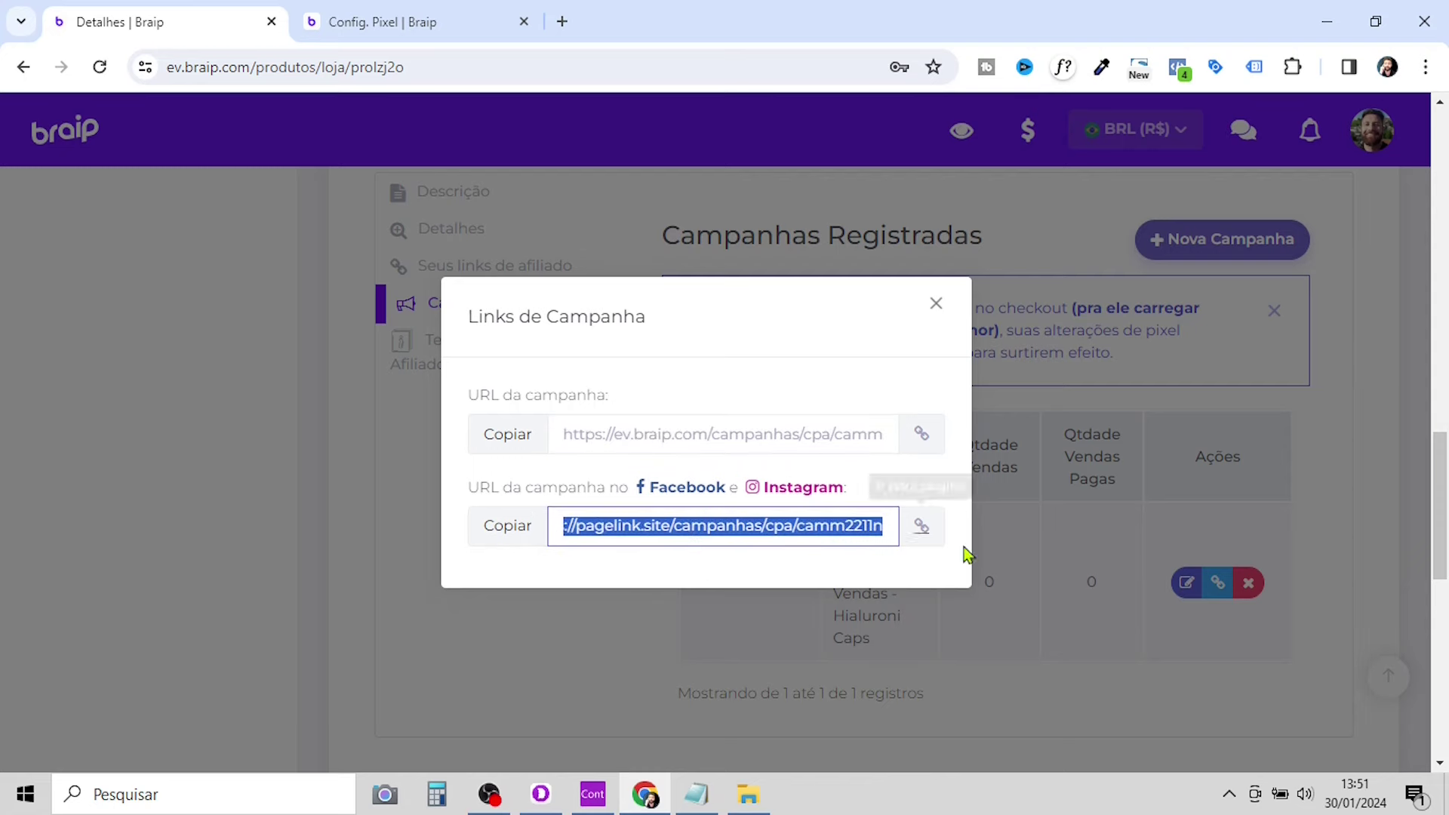